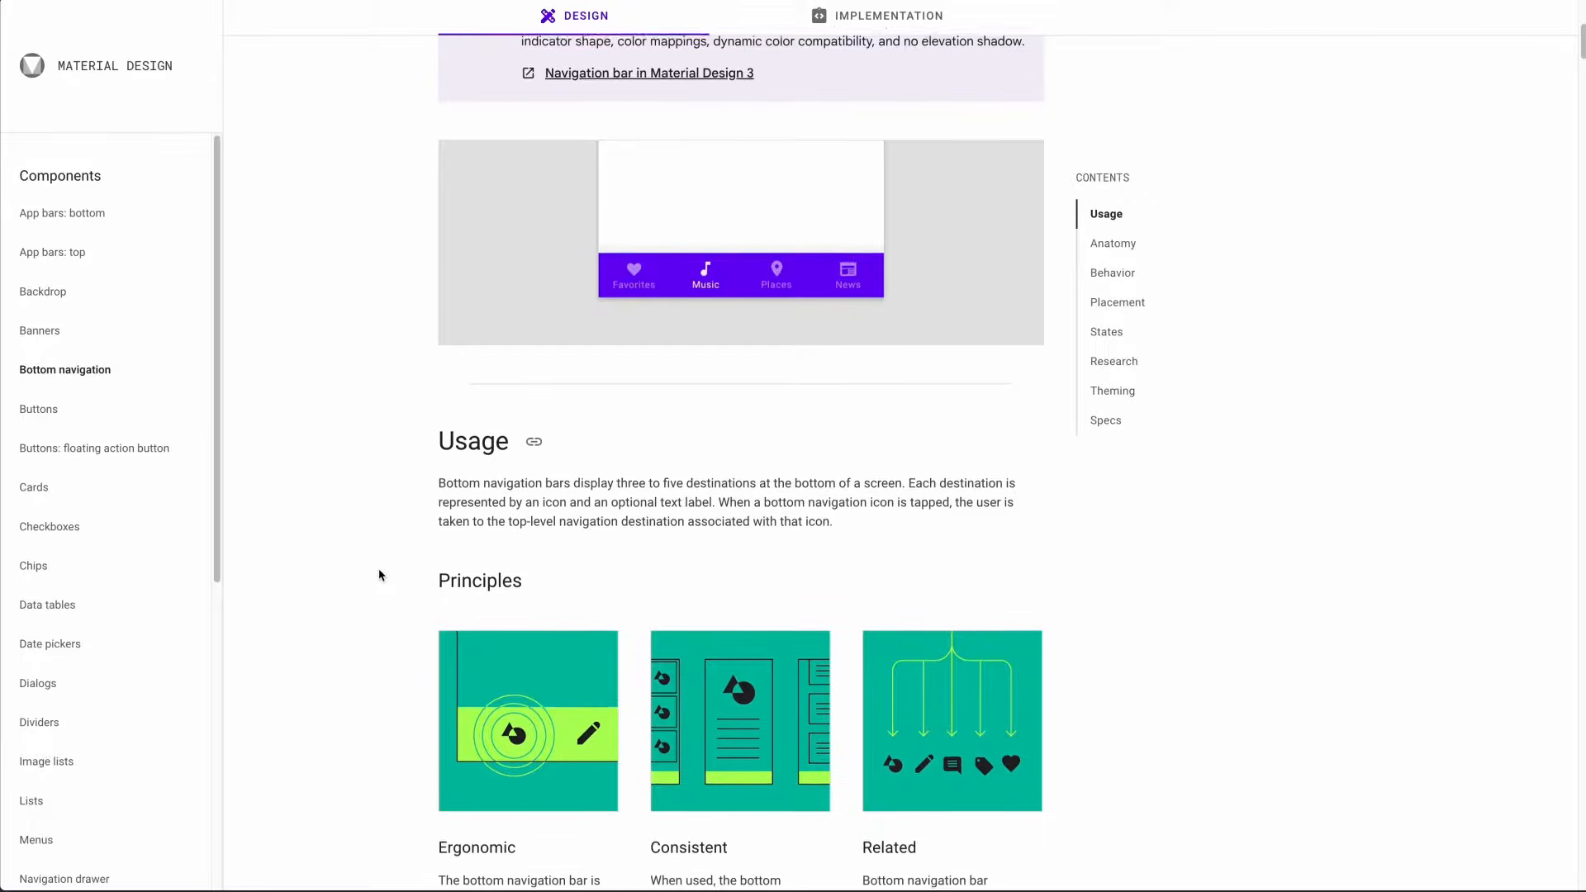
Step: Review the Material Design bottom navigation usage and anatomy guidelines and the target design specs
scroll(380, 575, "down", 2)
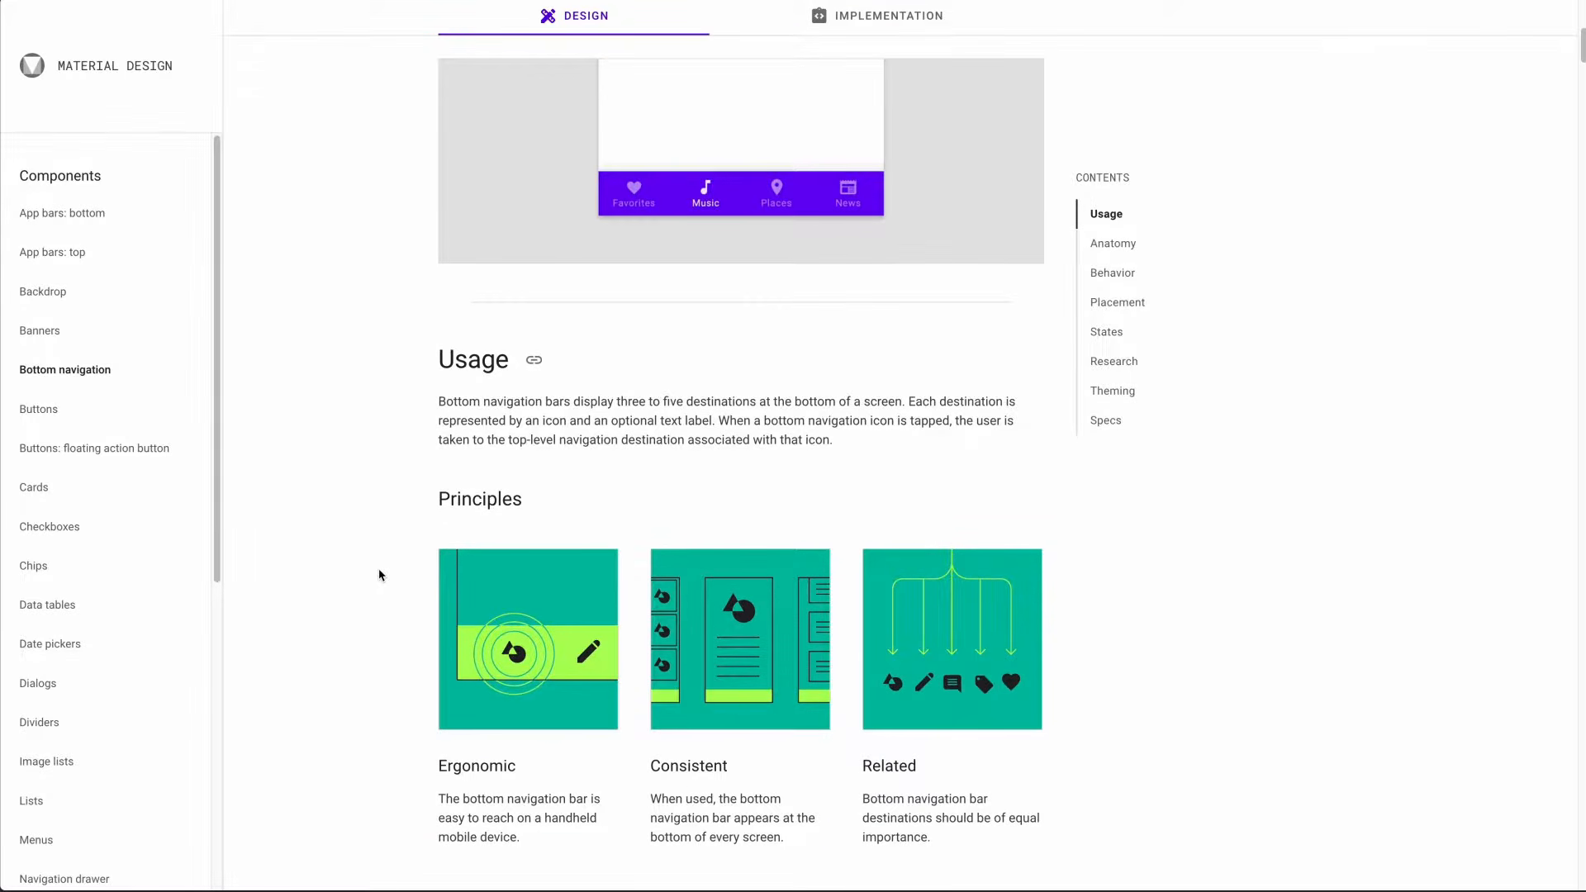
scroll(380, 575, "down", 8)
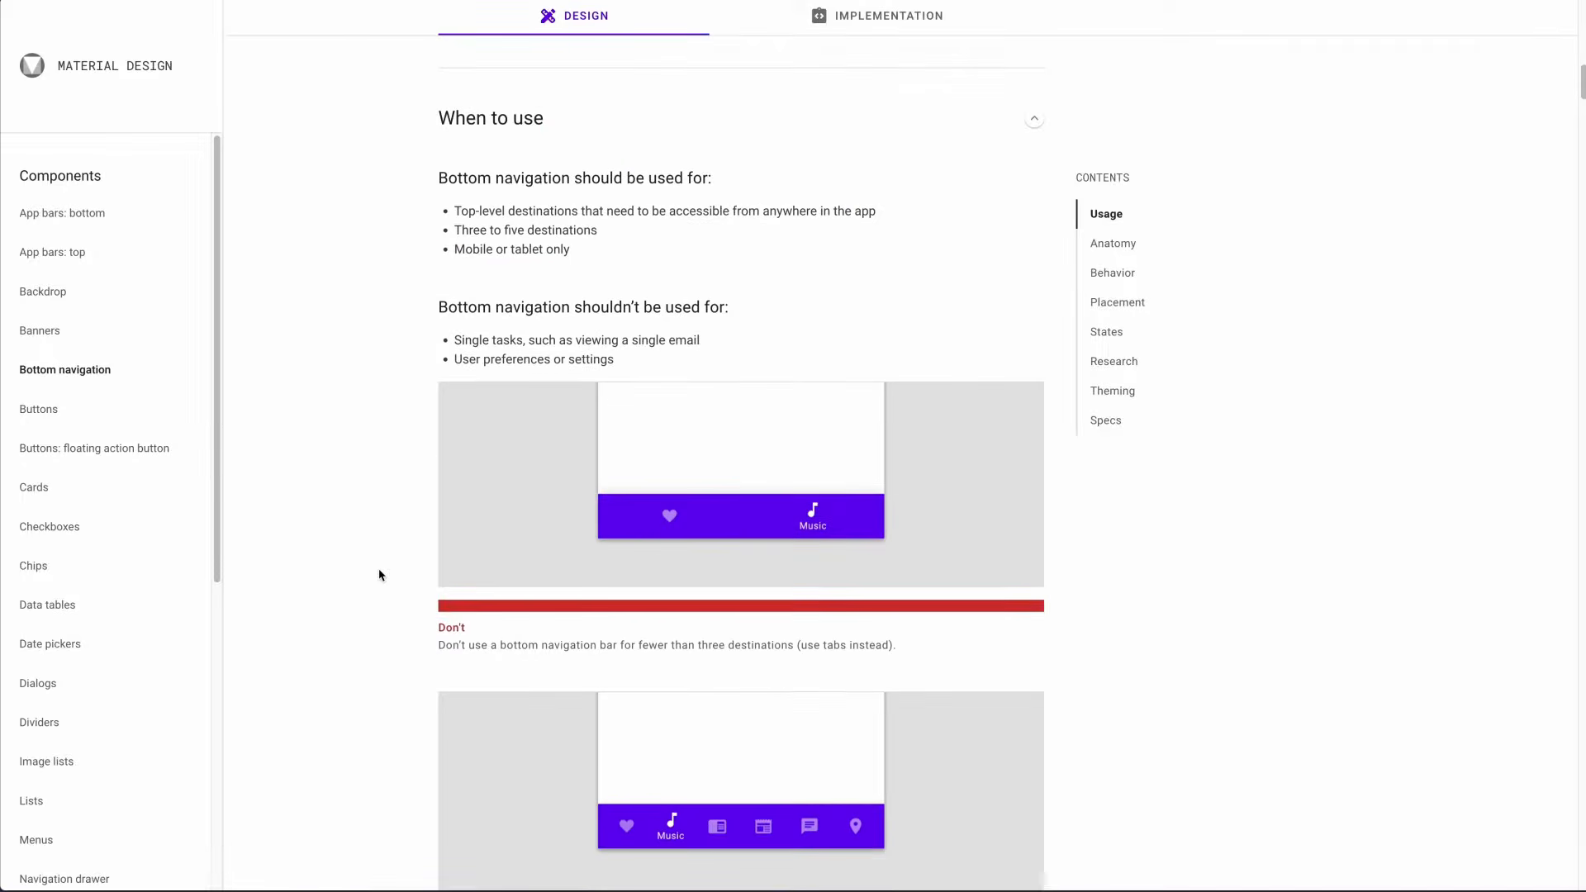
scroll(379, 574, "down", 15)
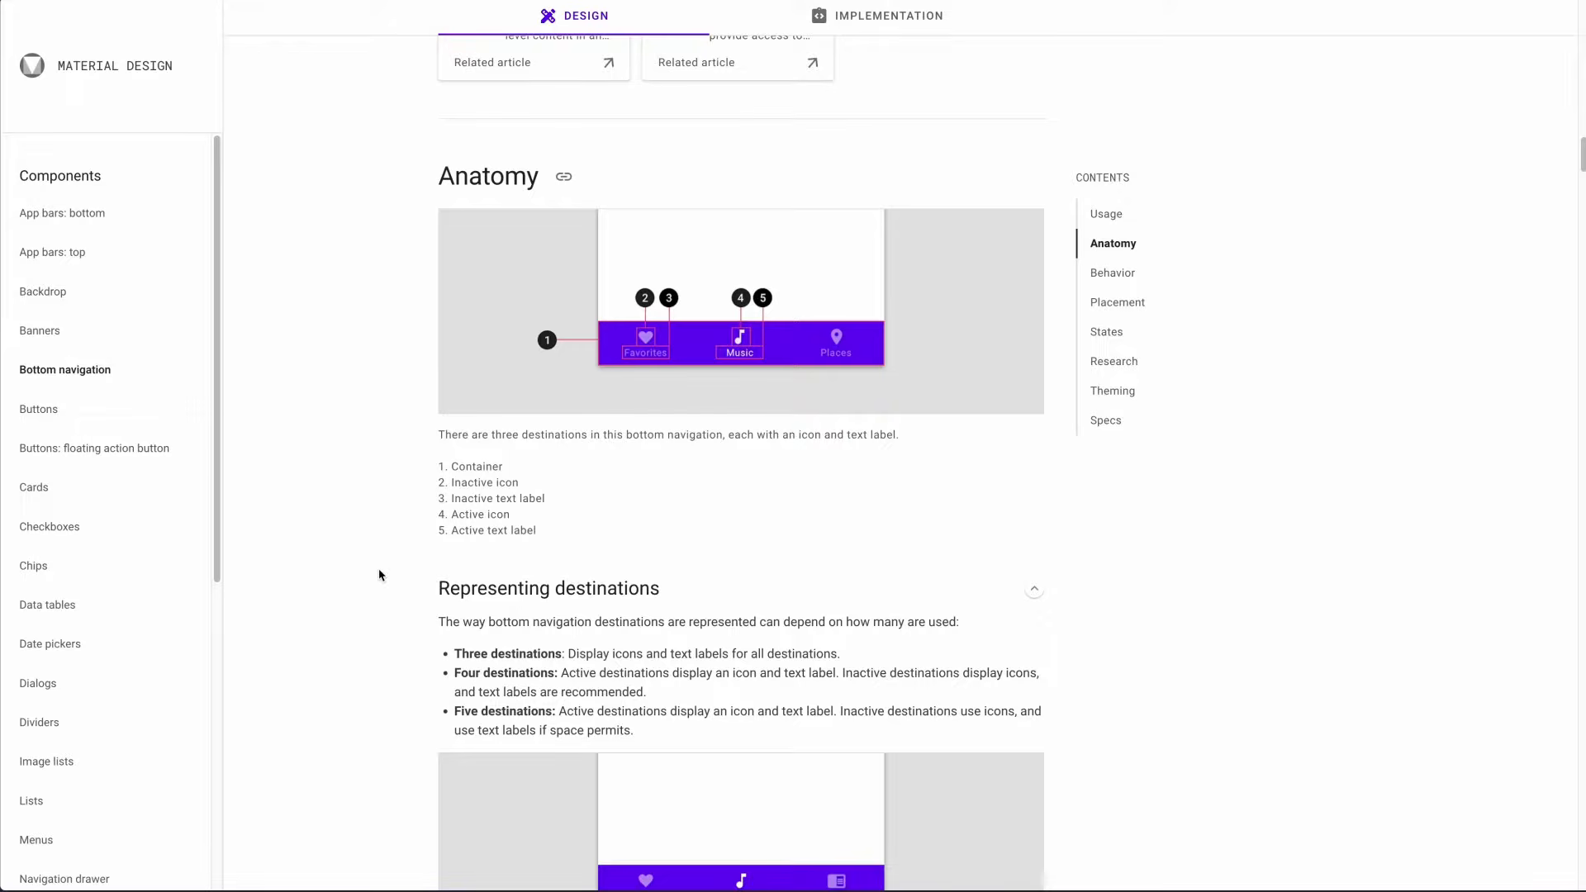
scroll(380, 575, "down", 10)
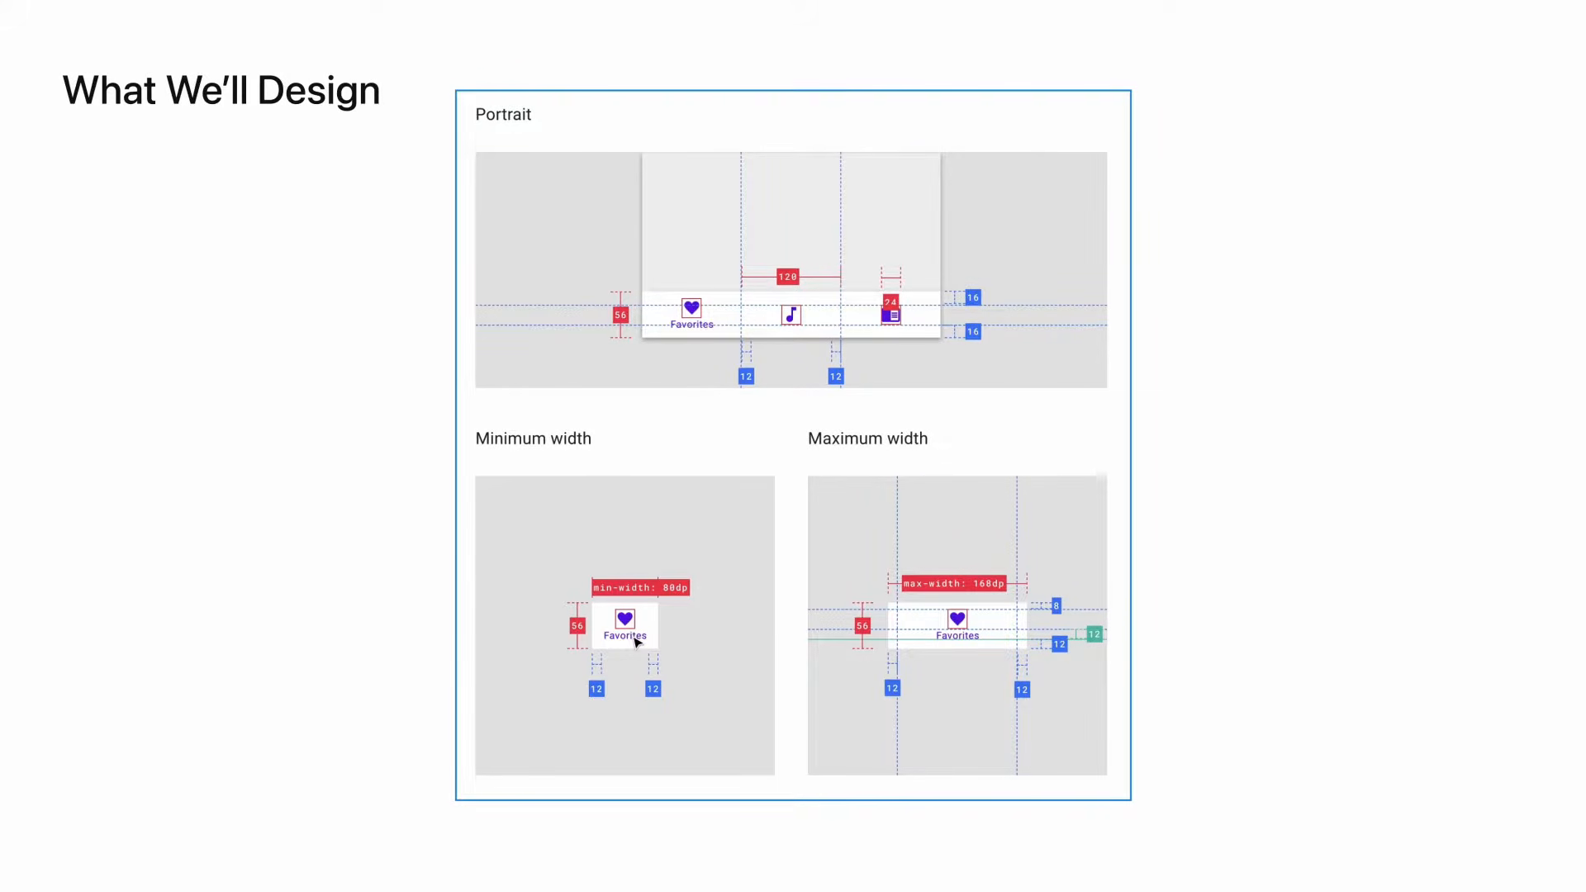
key("Right")
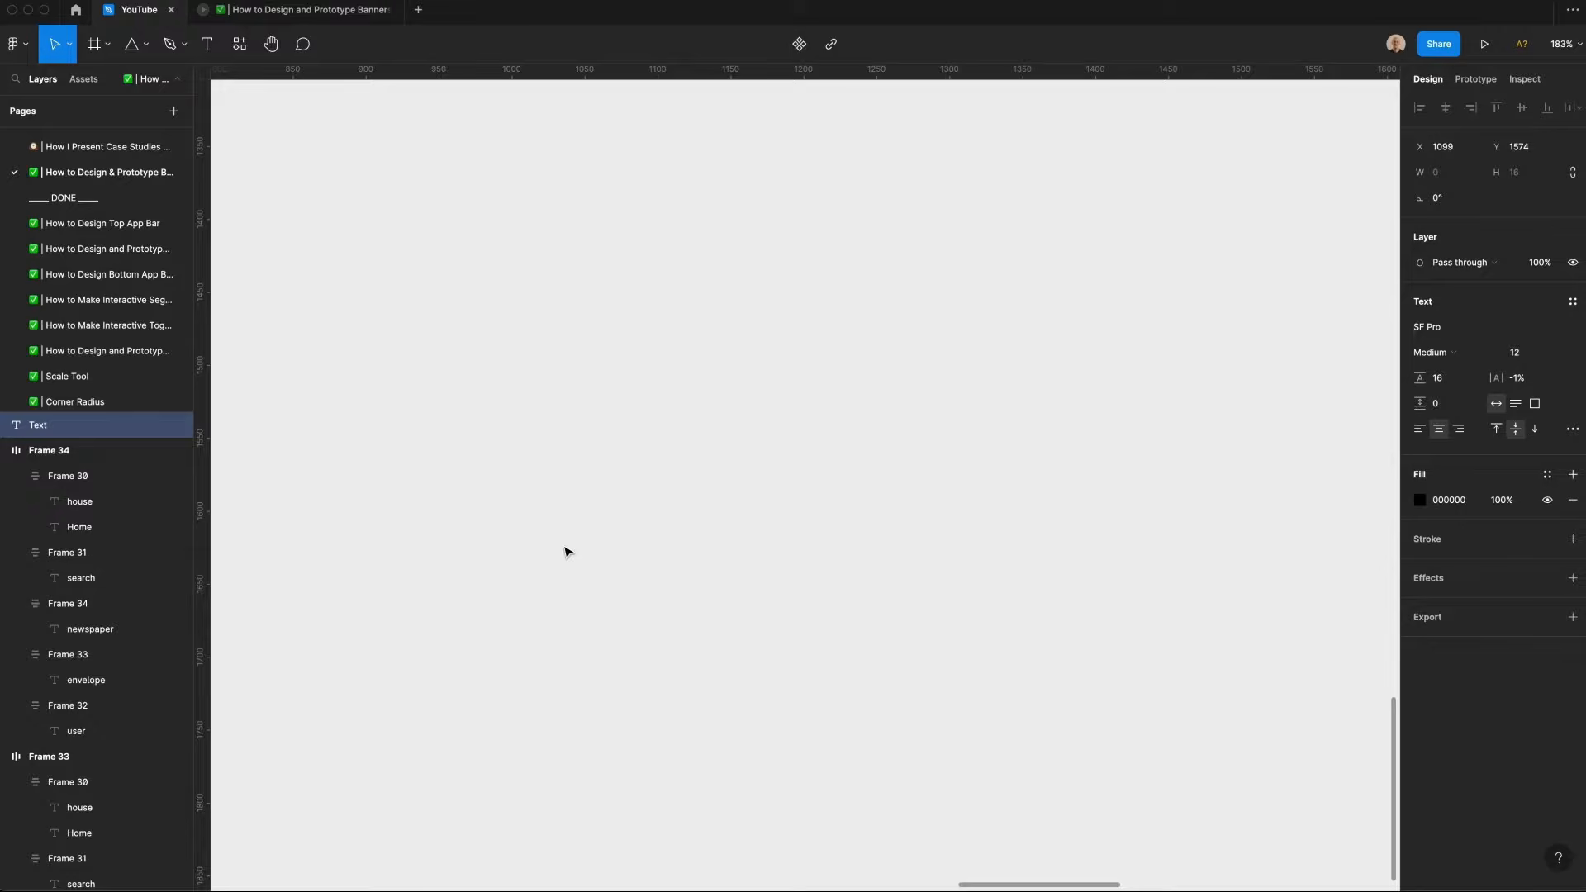
Step: Create a "Home" text layer and duplicate it just above the original
type("Home")
key("Escape")
left_click_drag(654, 484, 655, 448)
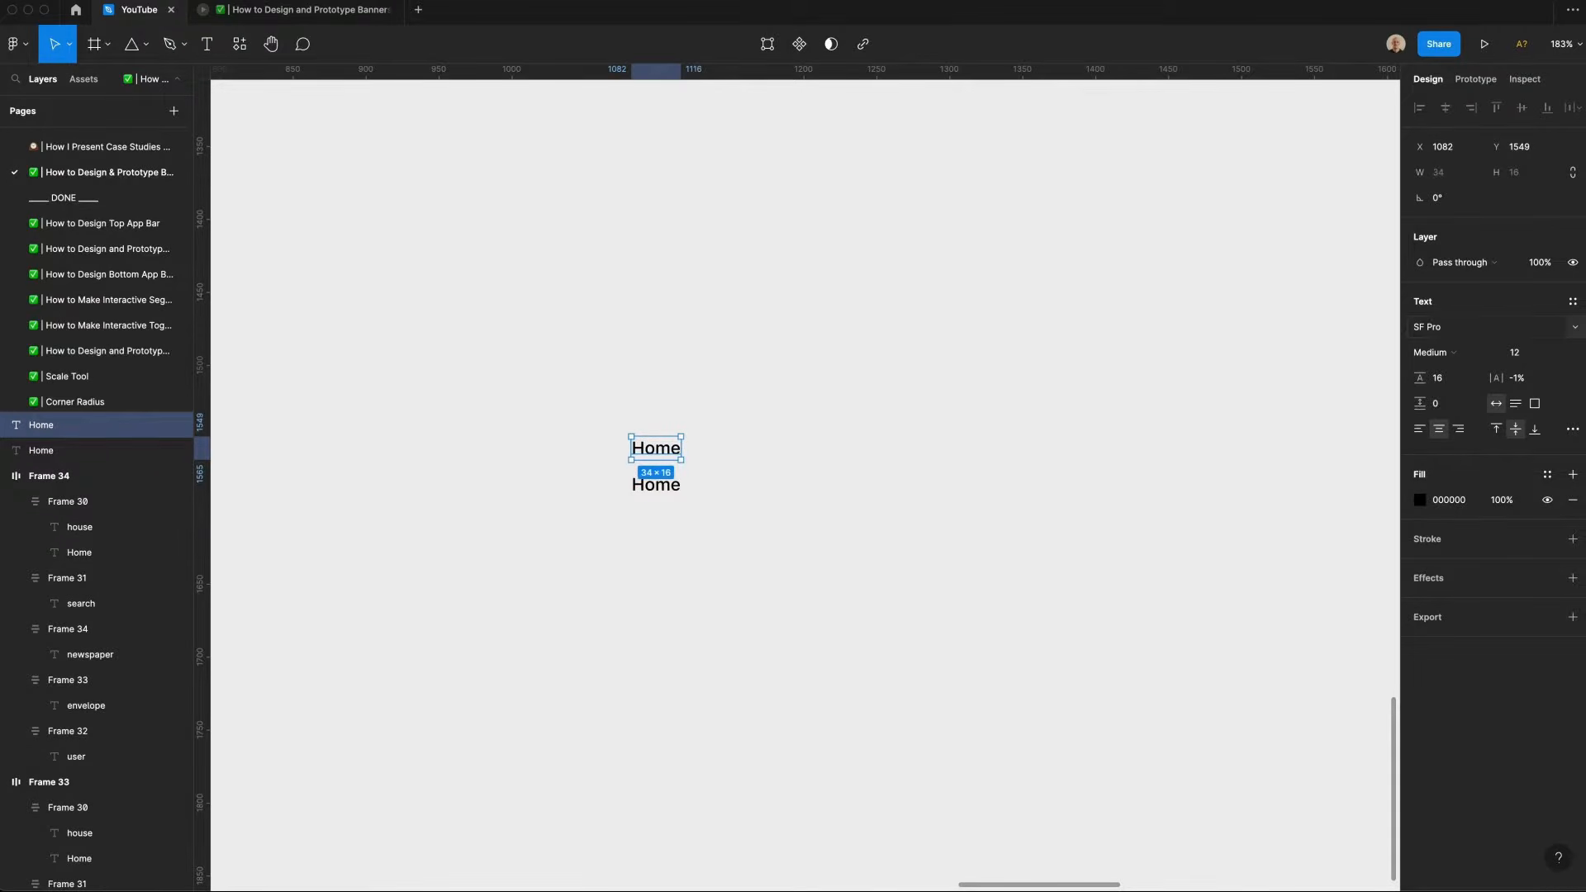
Step: Turn the upper text into a Font Awesome 6 Pro Solid icon at size 18, line height 24, about 24 wide
left_click(1575, 327)
scroll(1578, 333, "up", 20)
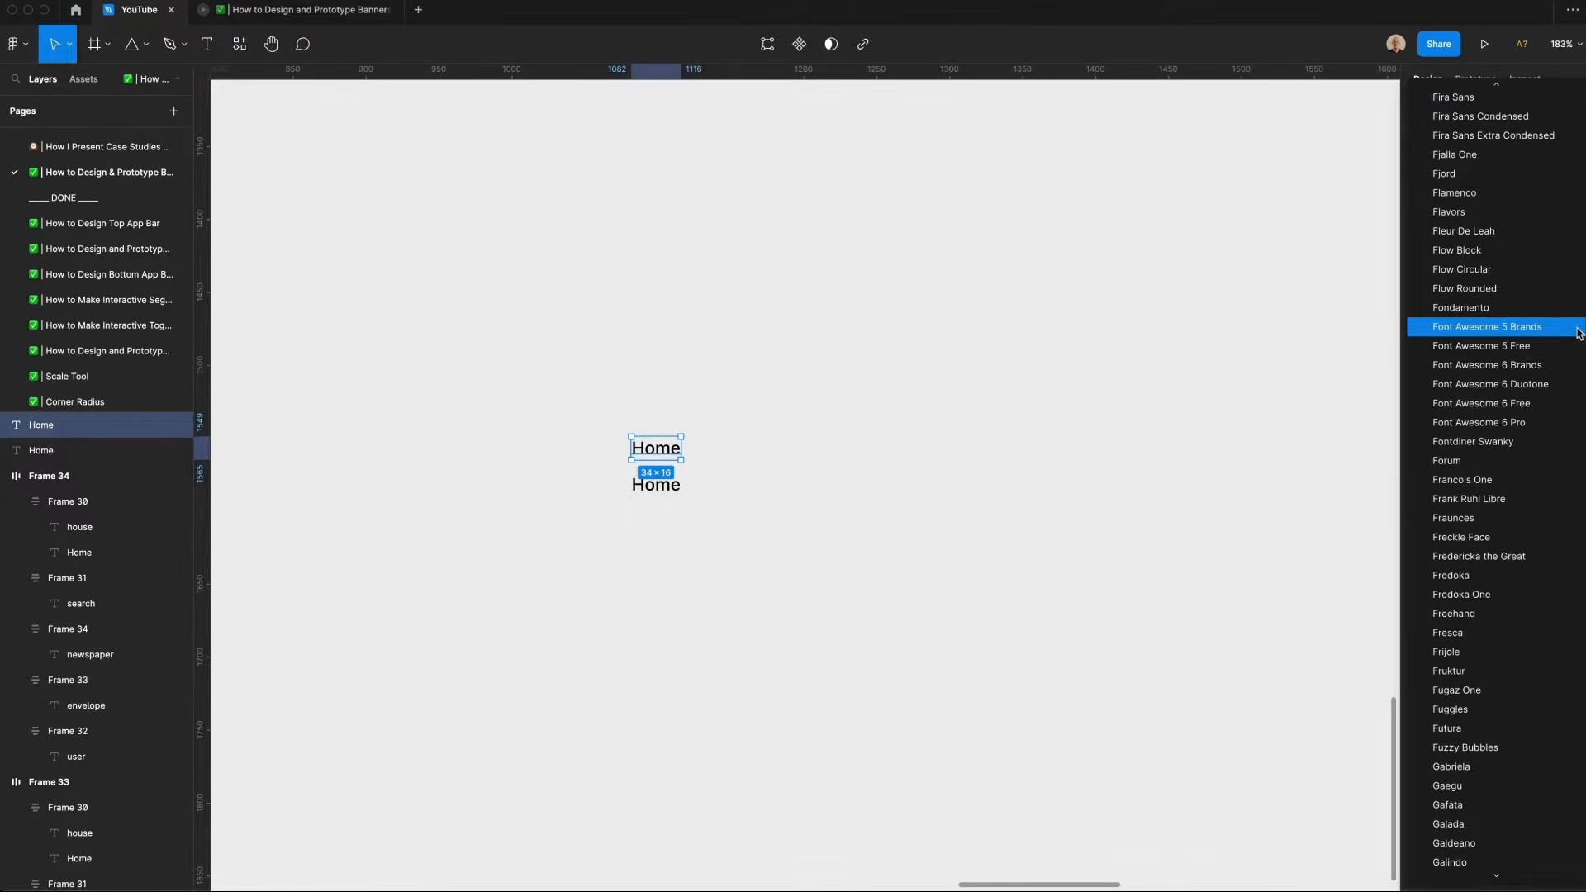
left_click(1487, 442)
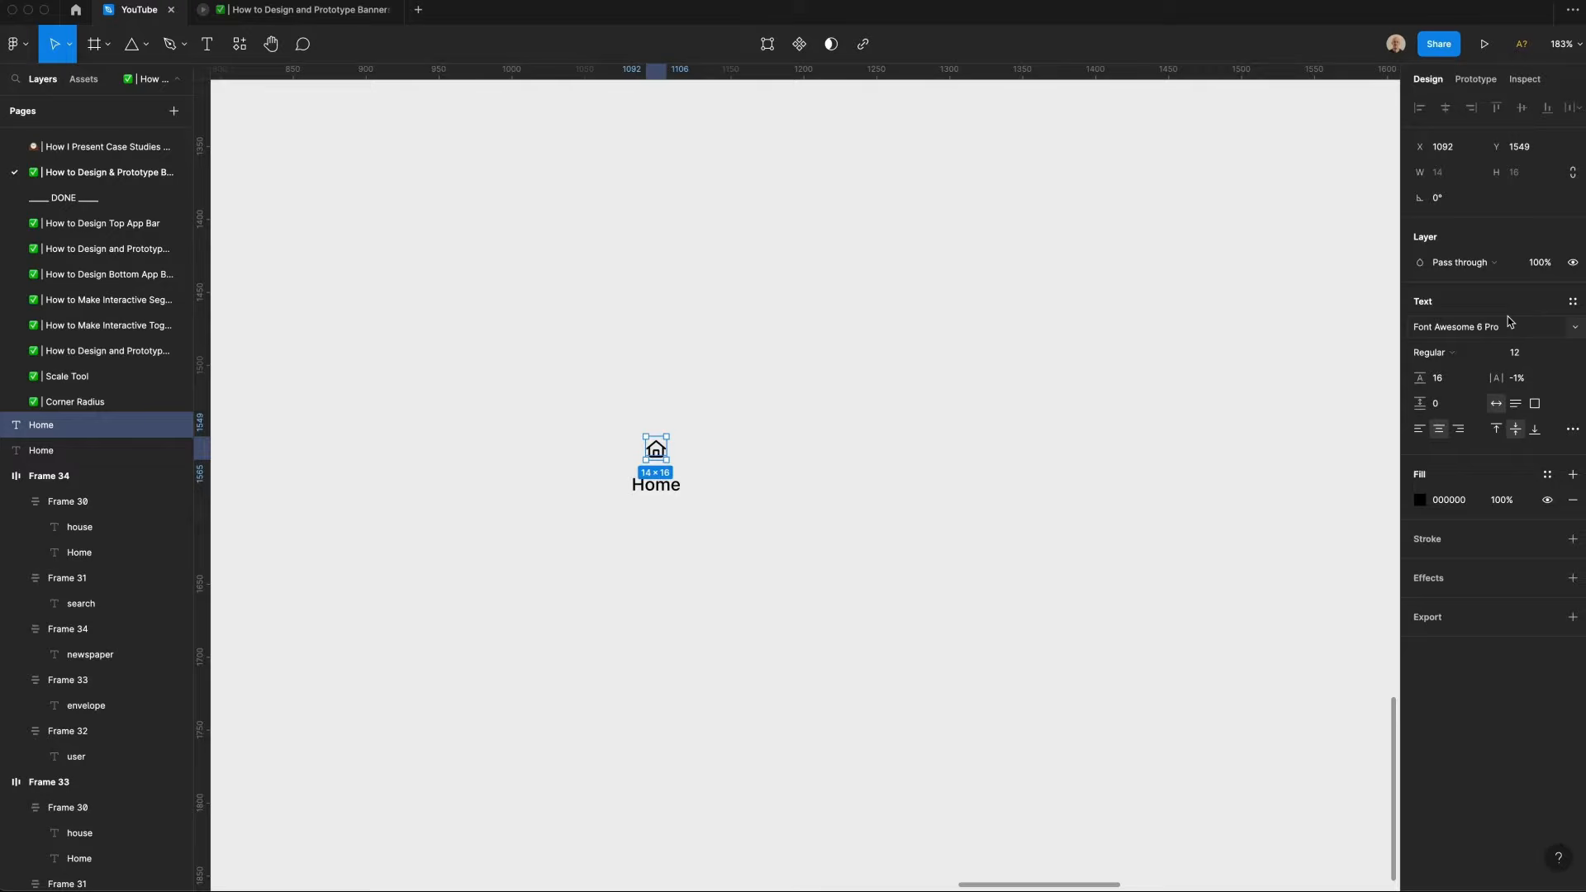
left_click(1482, 353)
left_click(1468, 371)
left_click(1532, 355)
type("18")
key("Tab")
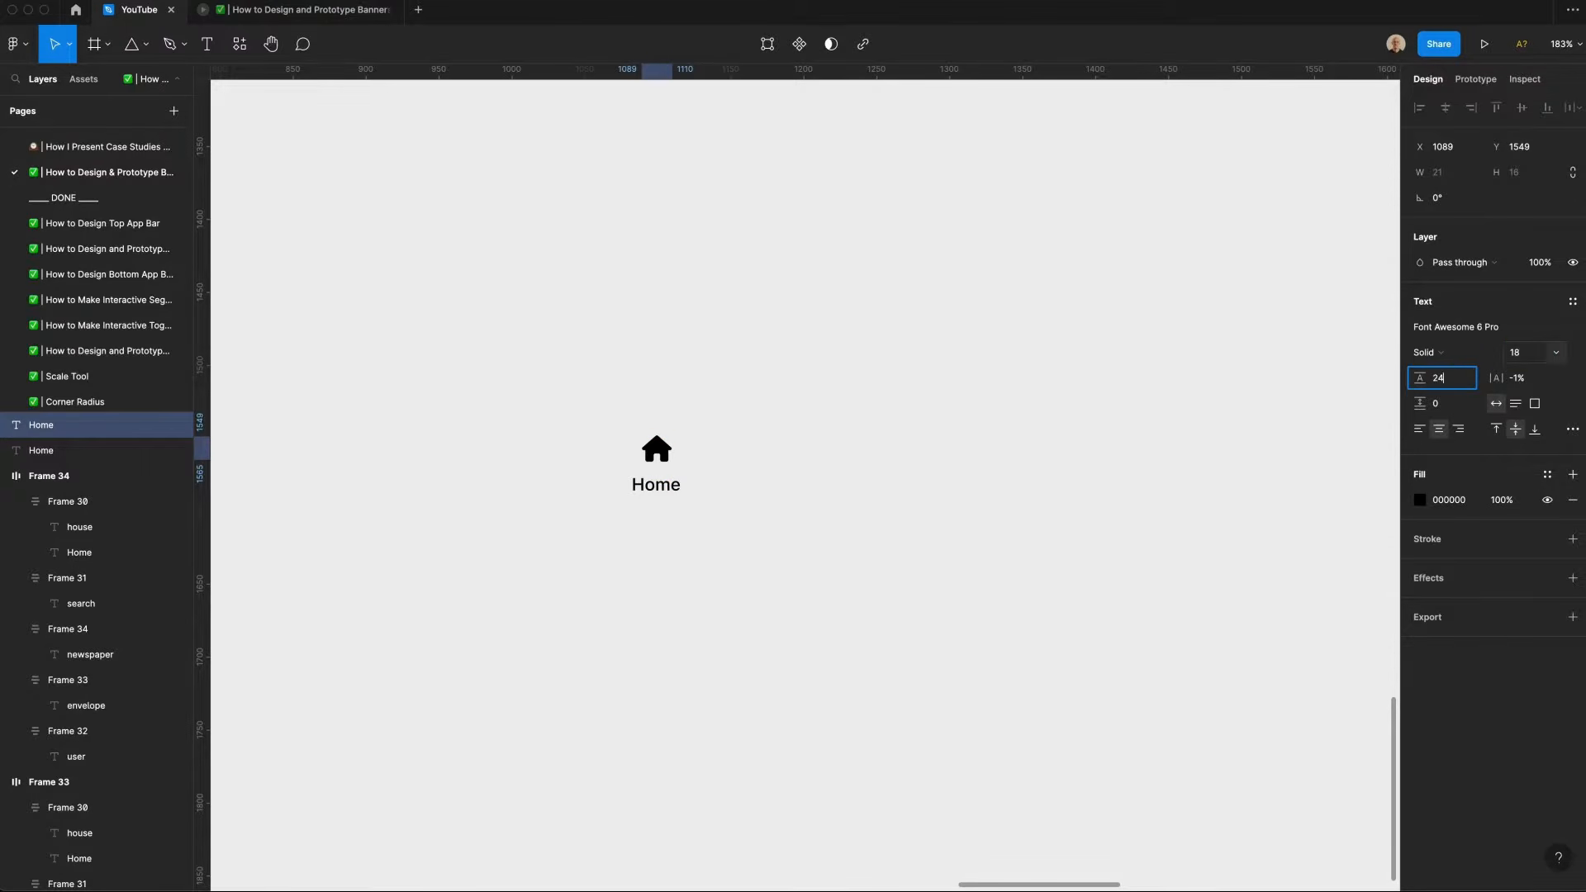
key("Return")
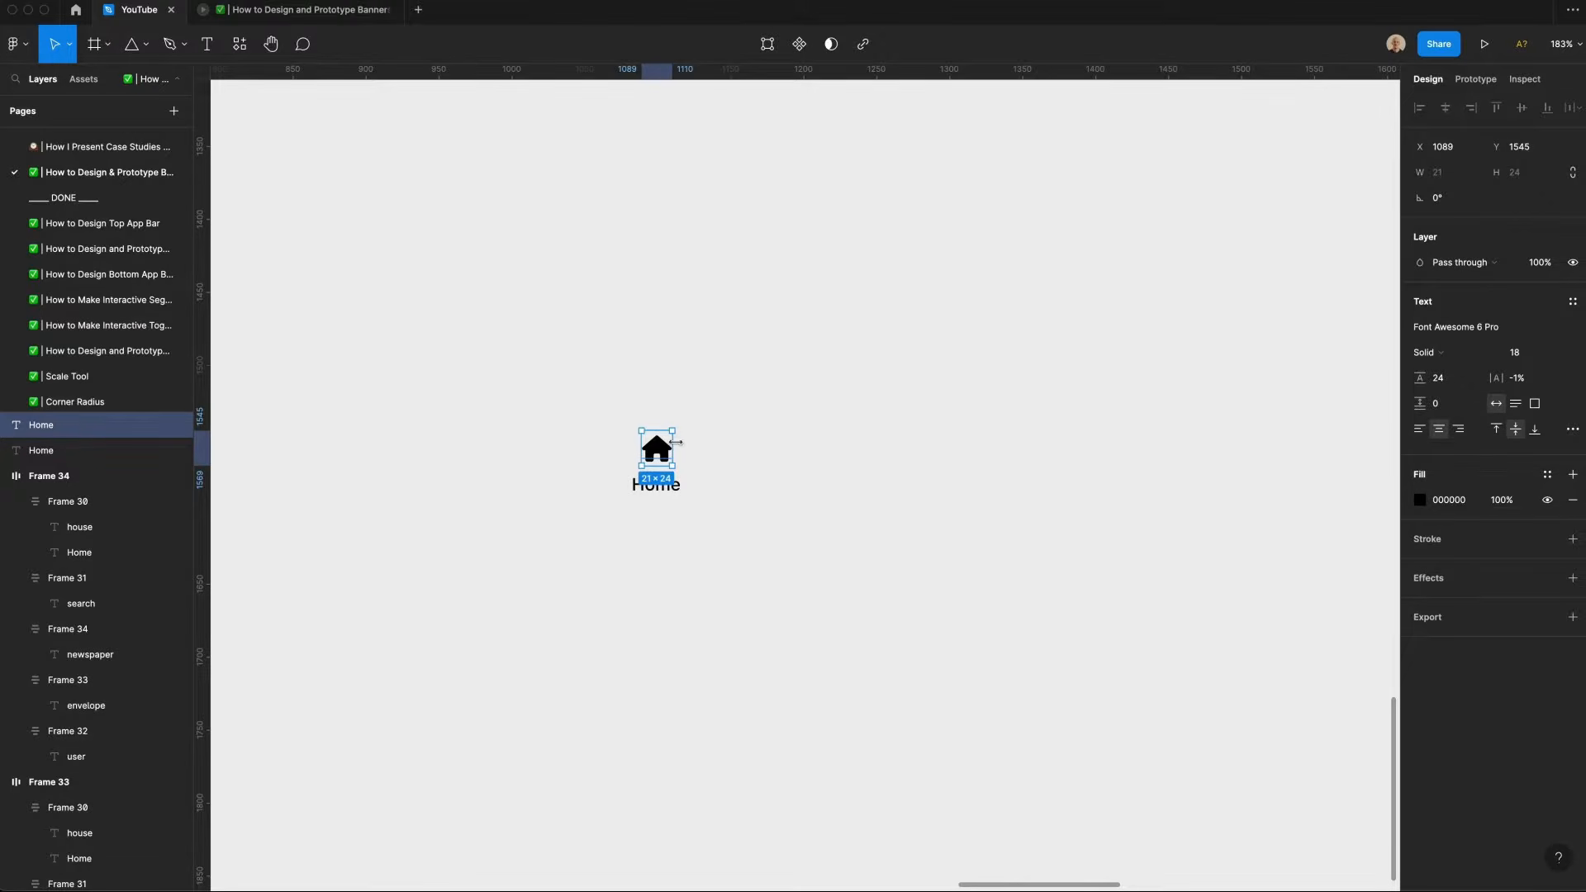
left_click_drag(678, 444, 666, 467)
left_click(924, 580)
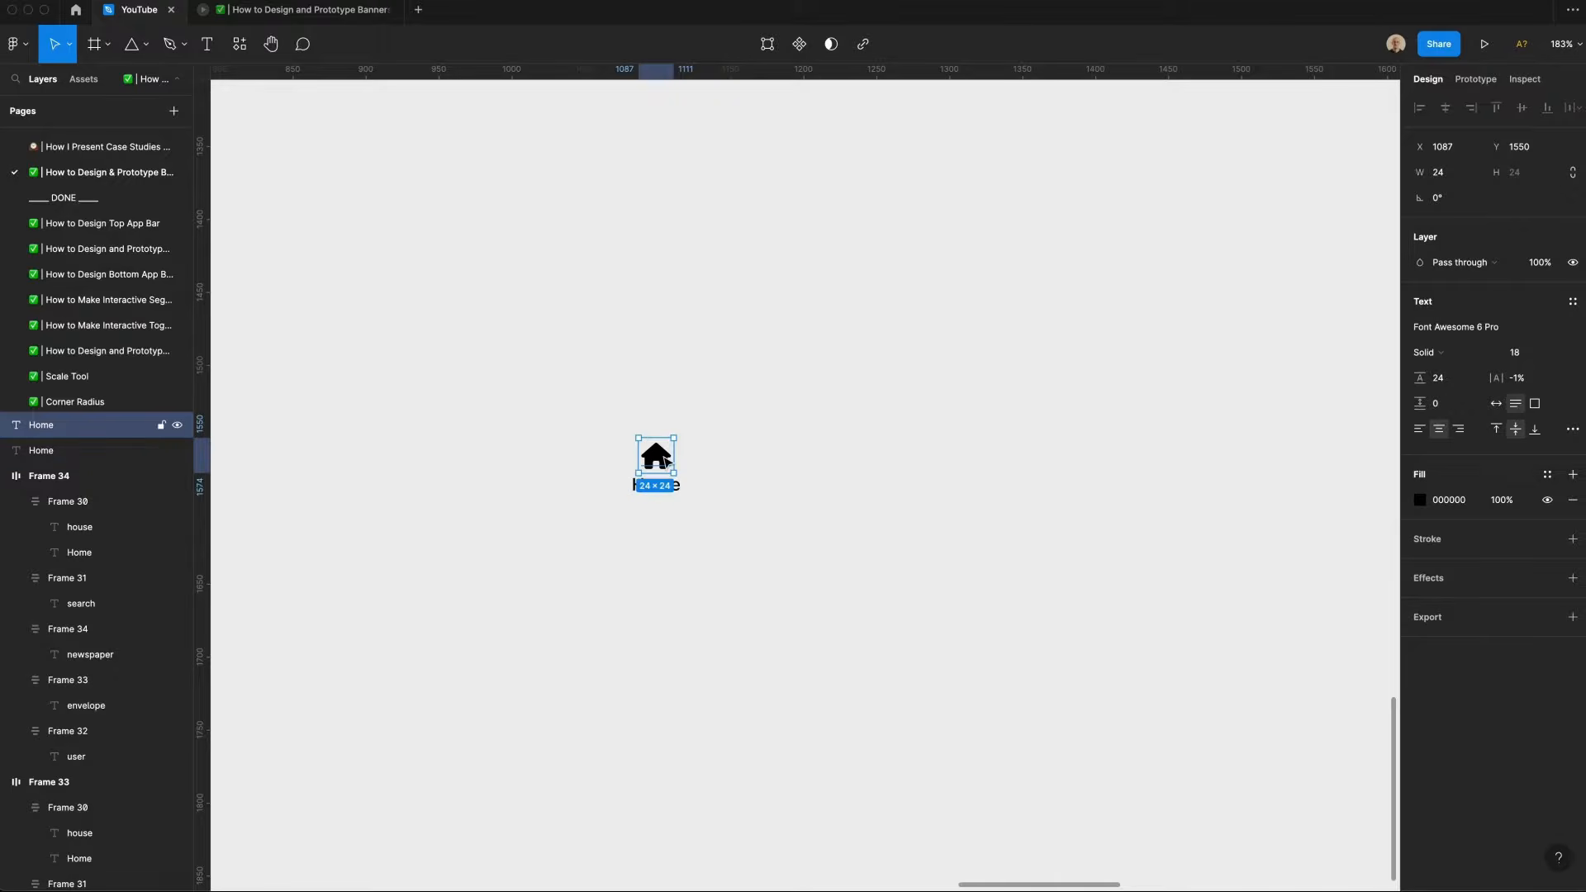
Step: Wrap the icon and the Home text in a vertical auto layout frame named "nav item"
left_click(681, 526)
left_click(673, 489)
left_click(663, 463, "shift")
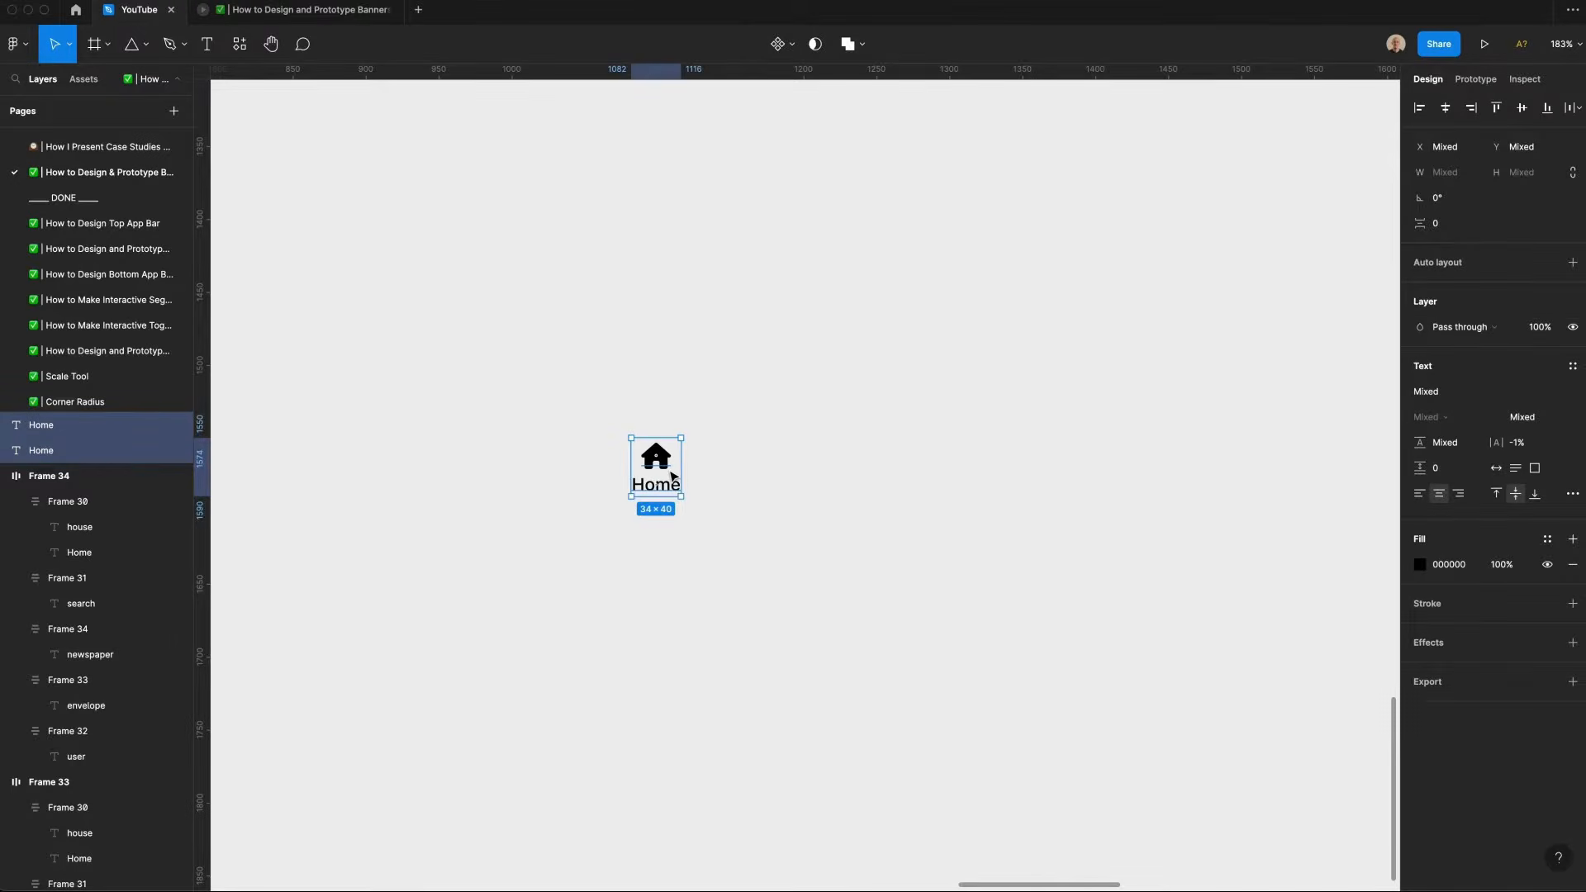
key("shift+a")
left_click(769, 497)
left_click(653, 433)
key("super+r")
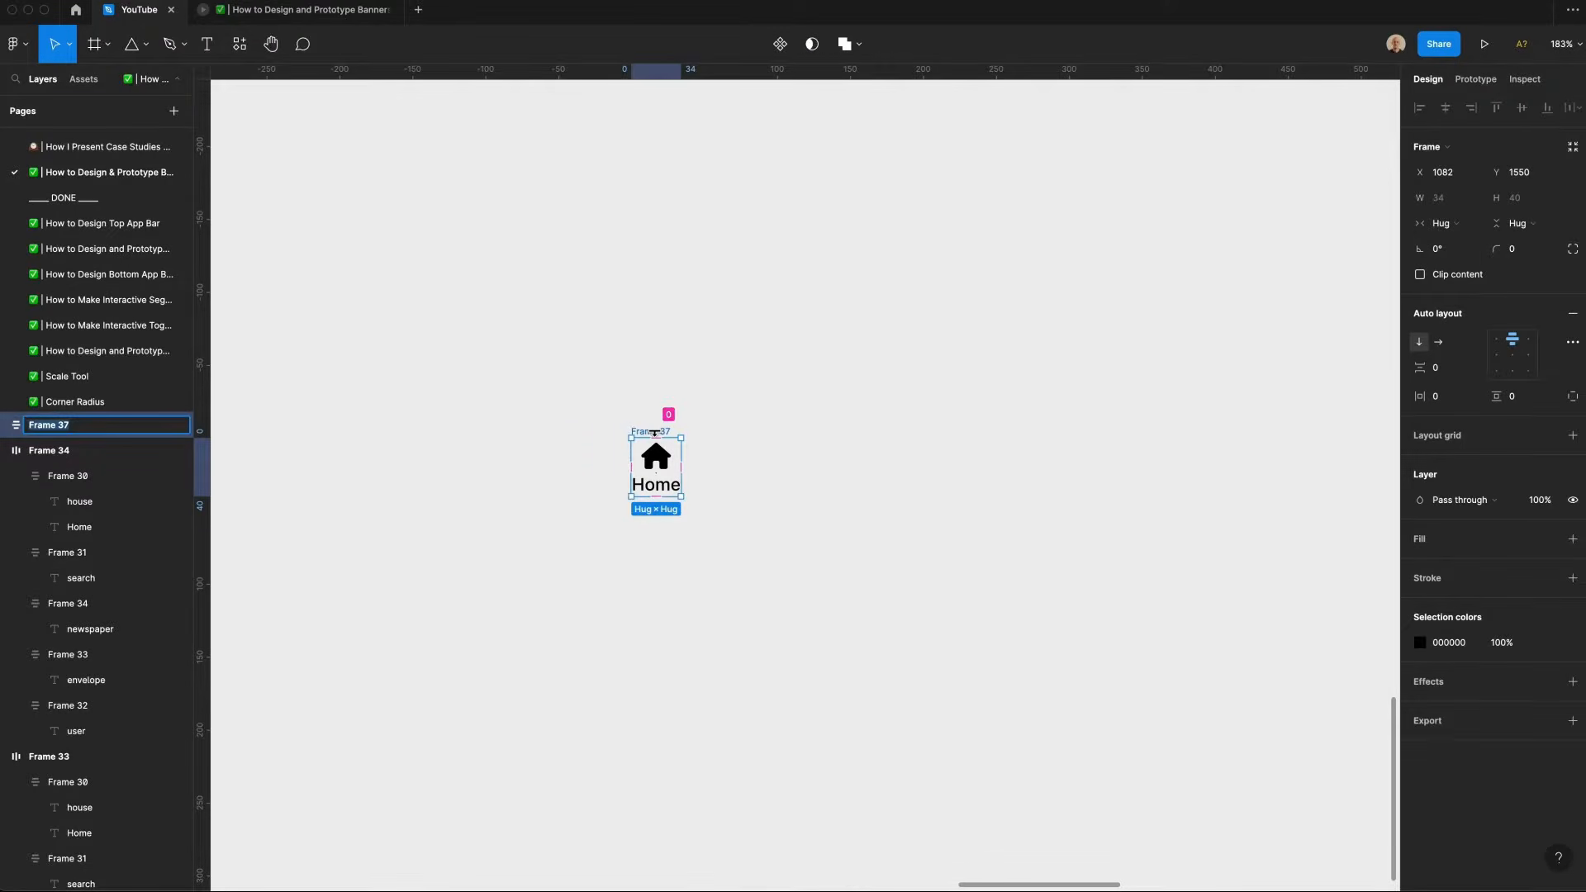
type("nav item")
key("Return")
Step: Rename the frame's layers to "icon" and "label"
left_click(18, 453)
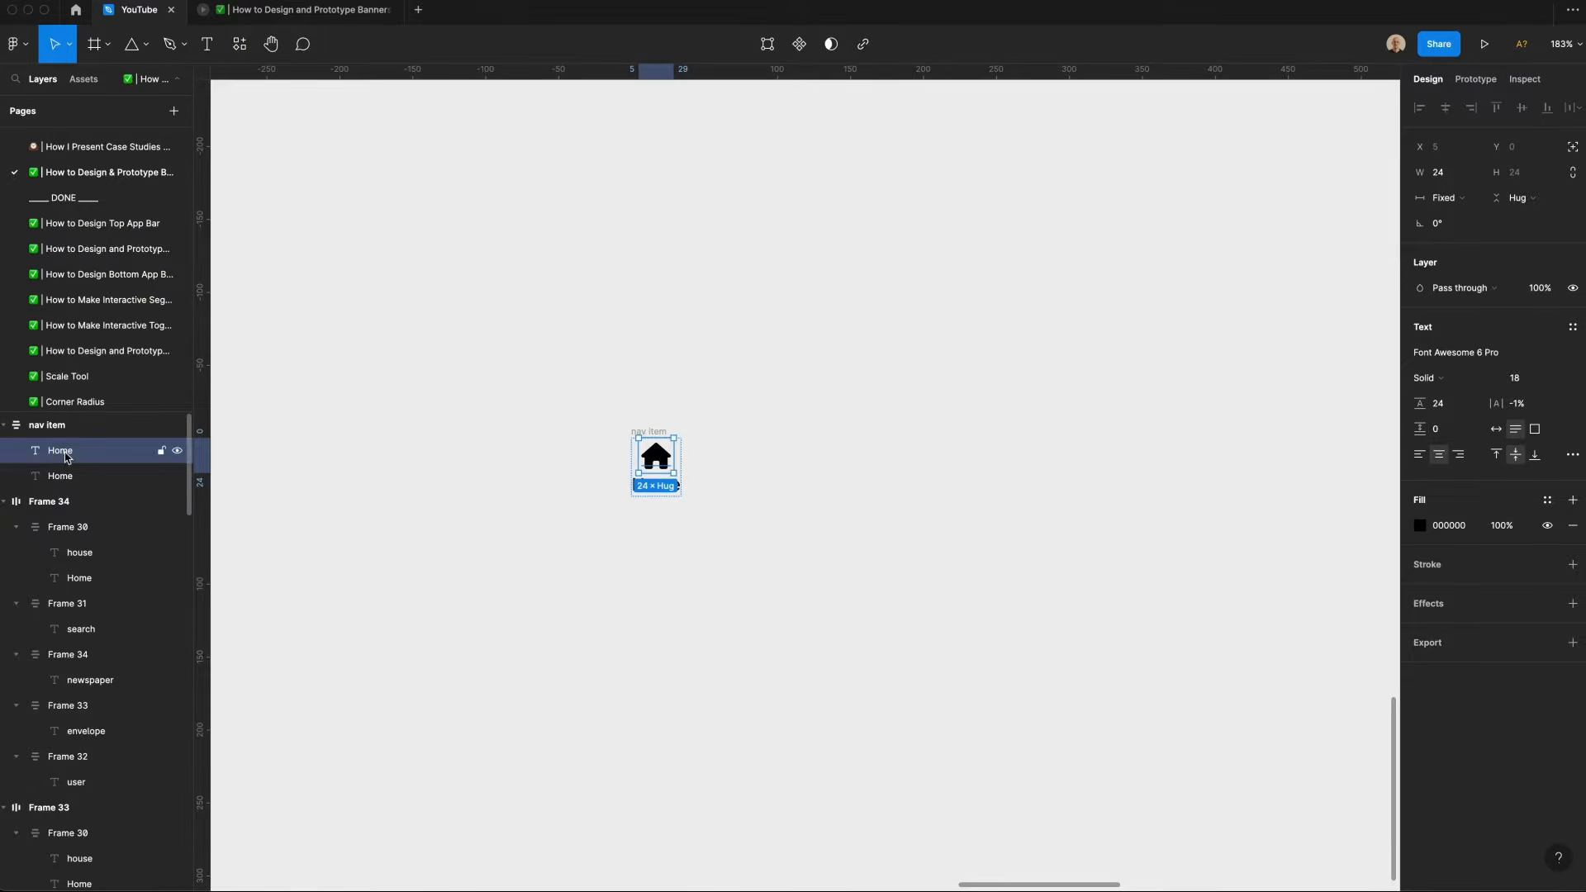
key("super+r")
type("icon")
key("Tab")
type("l")
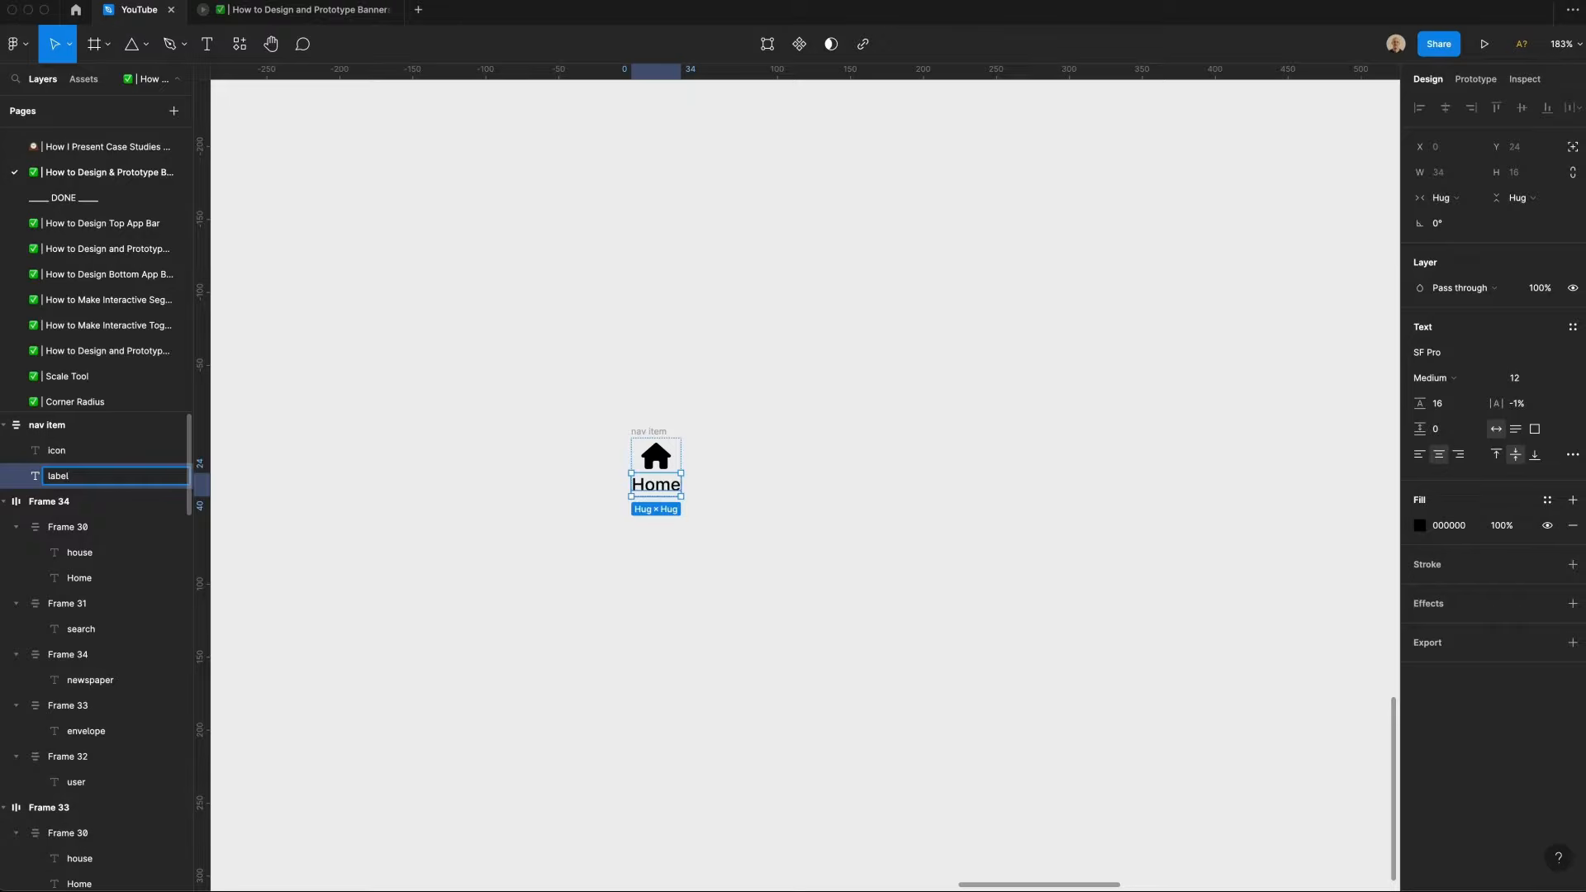
key("Return")
Step: Center-align the nav item's contents and set its fixed width to 64
key("shift+Return")
left_click(1513, 355)
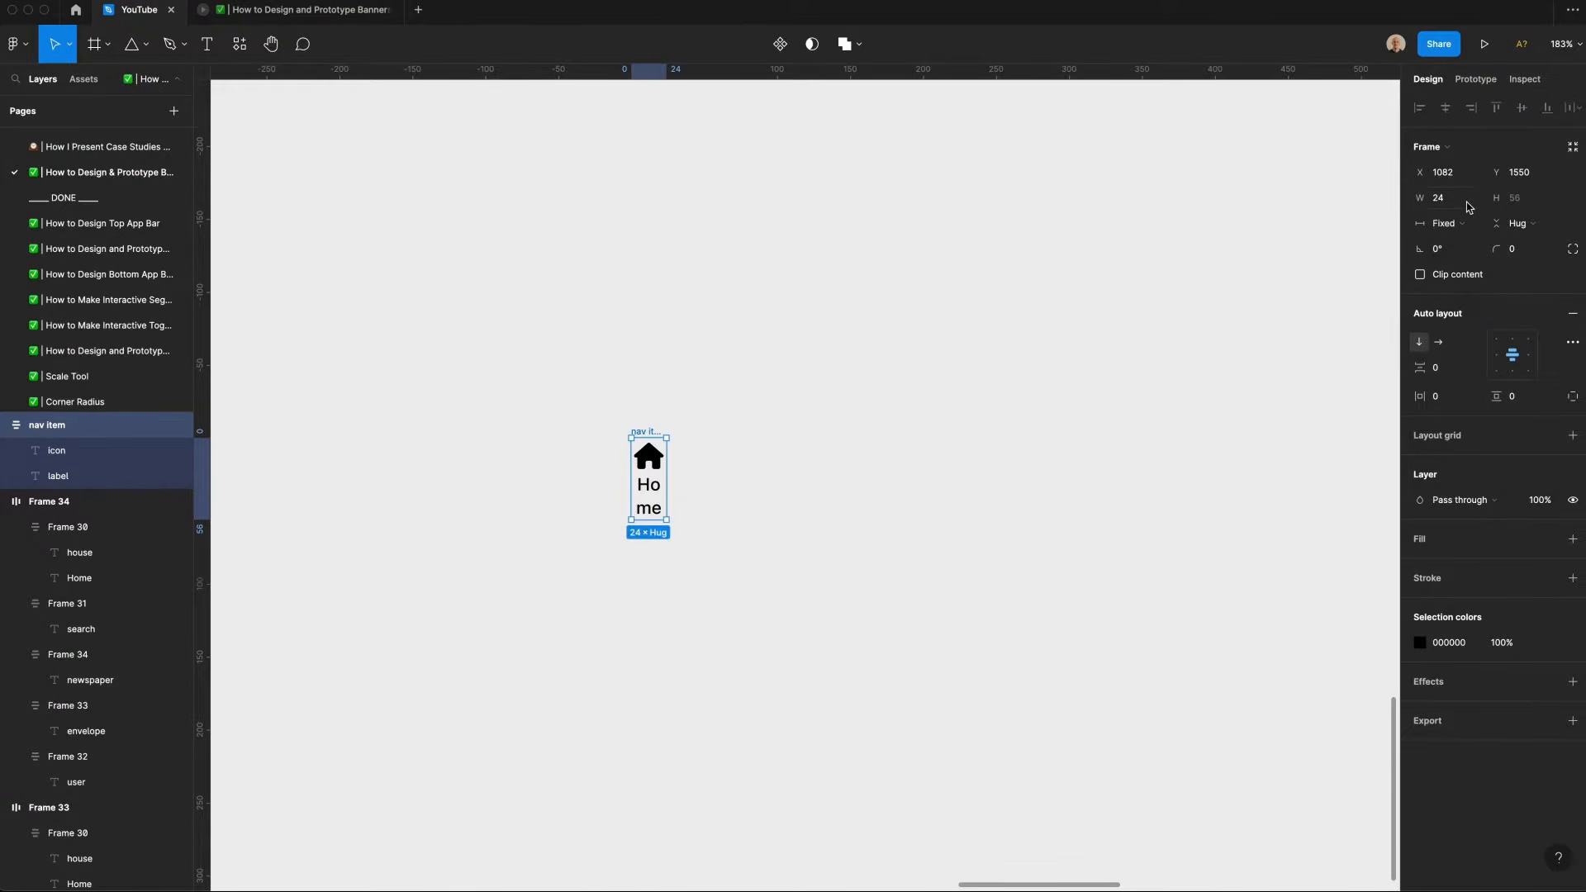
left_click(1467, 206)
type("64")
key("Return")
Step: Duplicate the nav item to the right and delete the copy's label text
left_click_drag(706, 485, 793, 492)
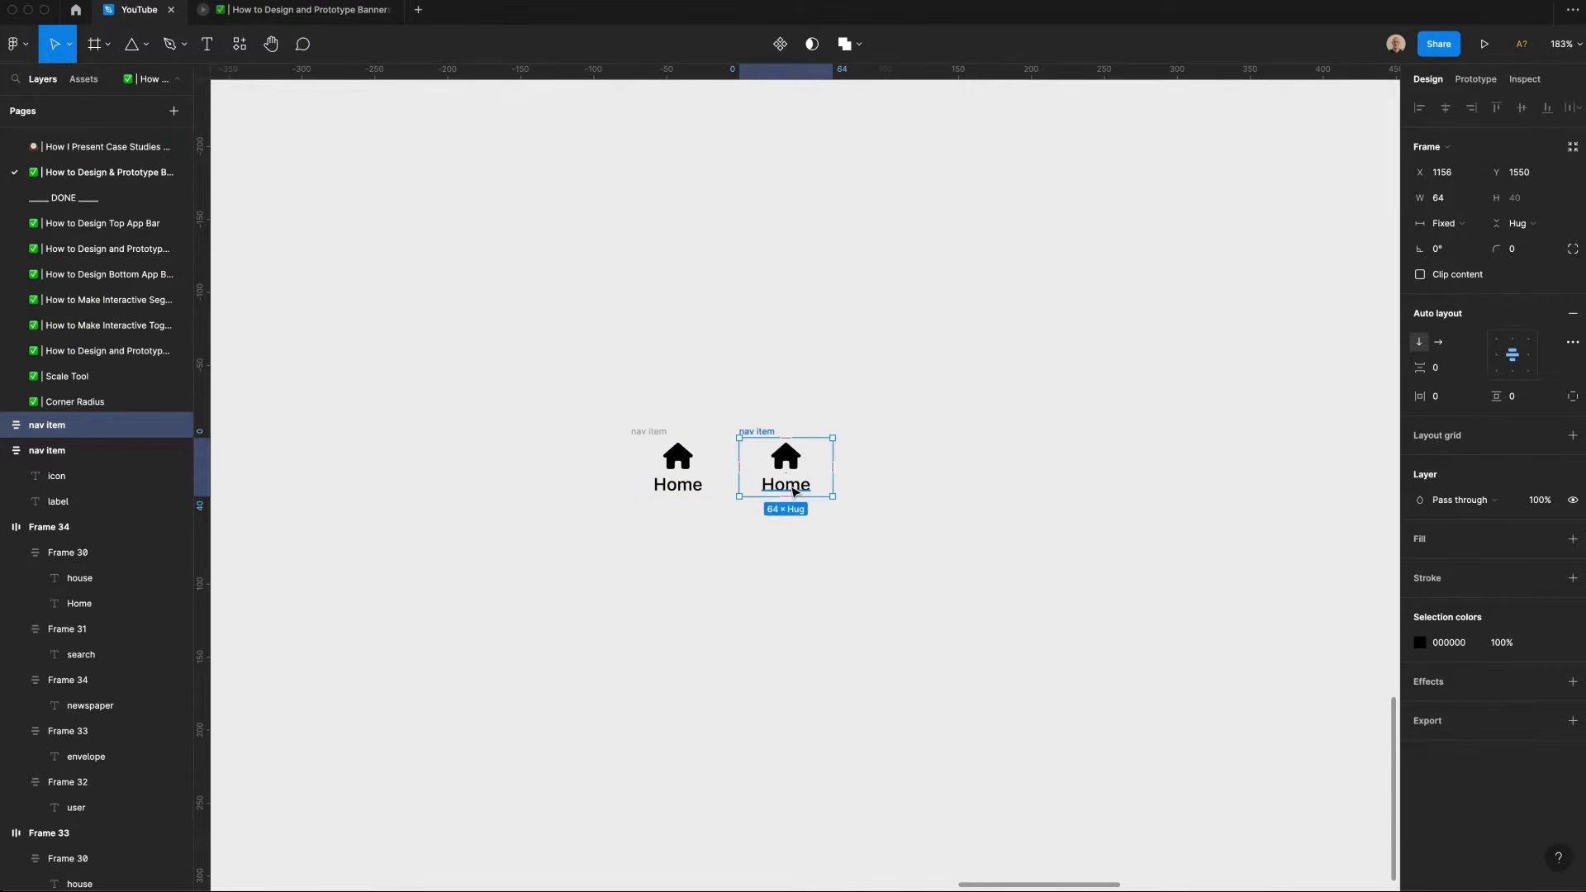
double_click(793, 492)
key("Delete")
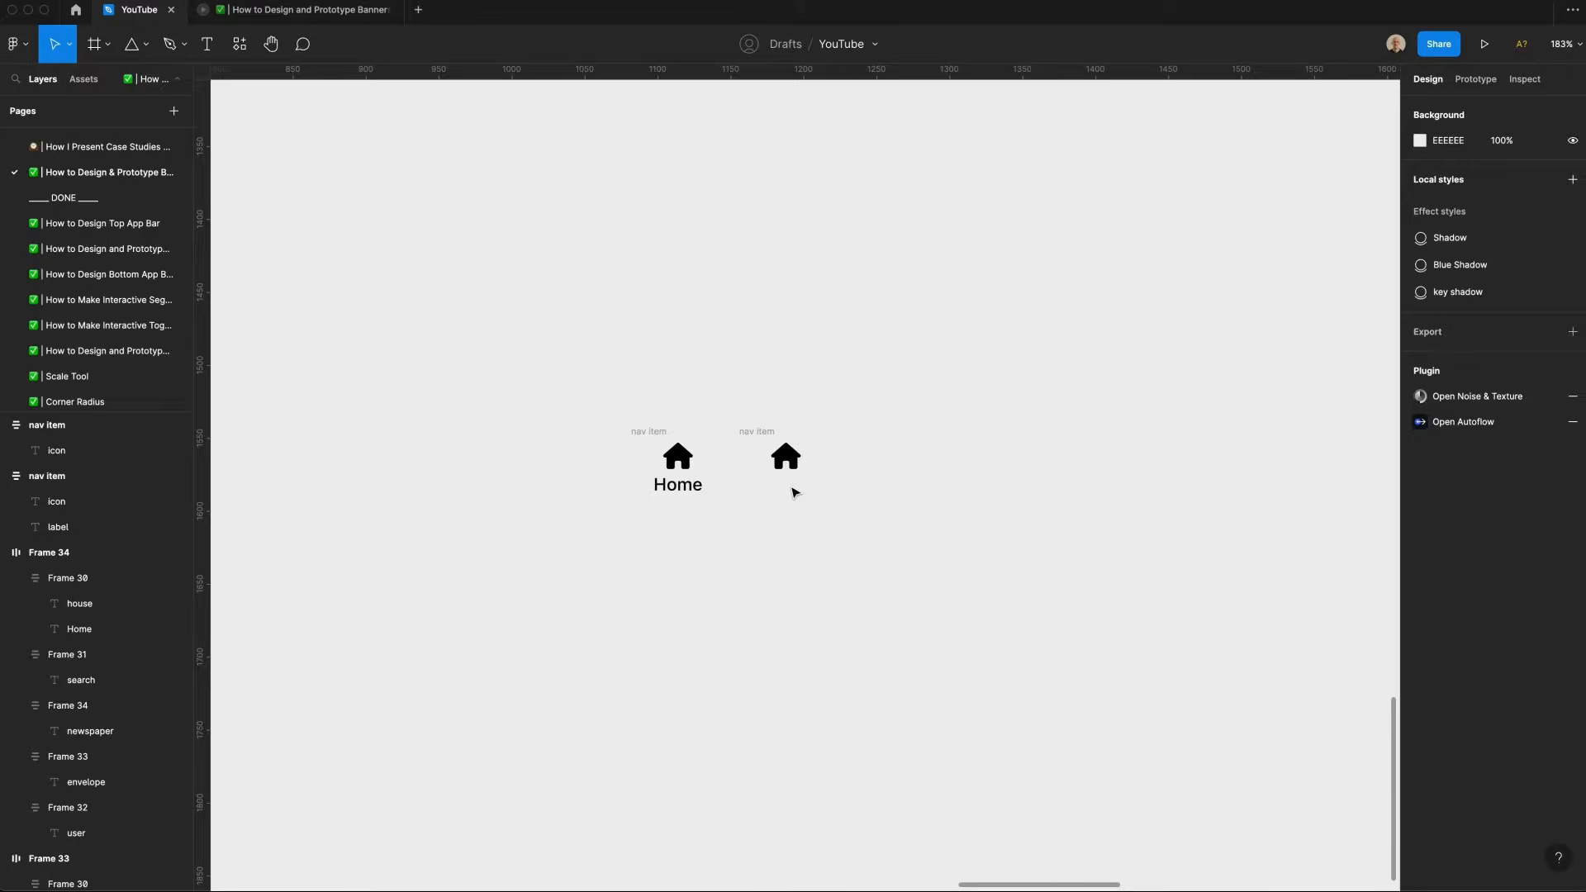
Step: Set the vertical padding of the icon-only nav item to 8
left_click(651, 431)
left_click(768, 433)
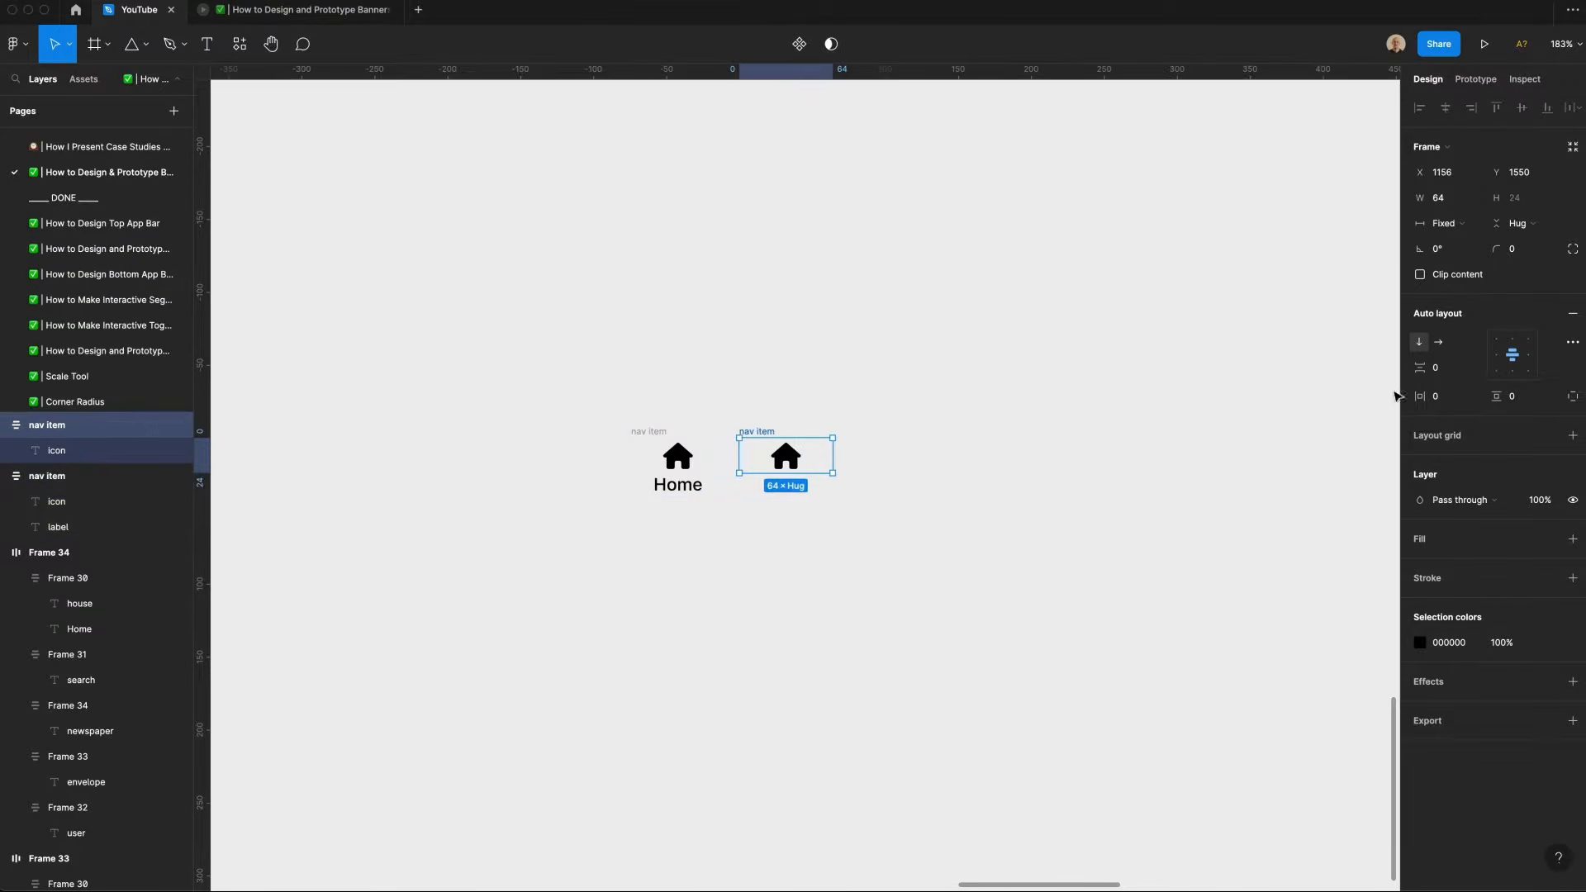
left_click(1514, 397)
type("8")
key("Return")
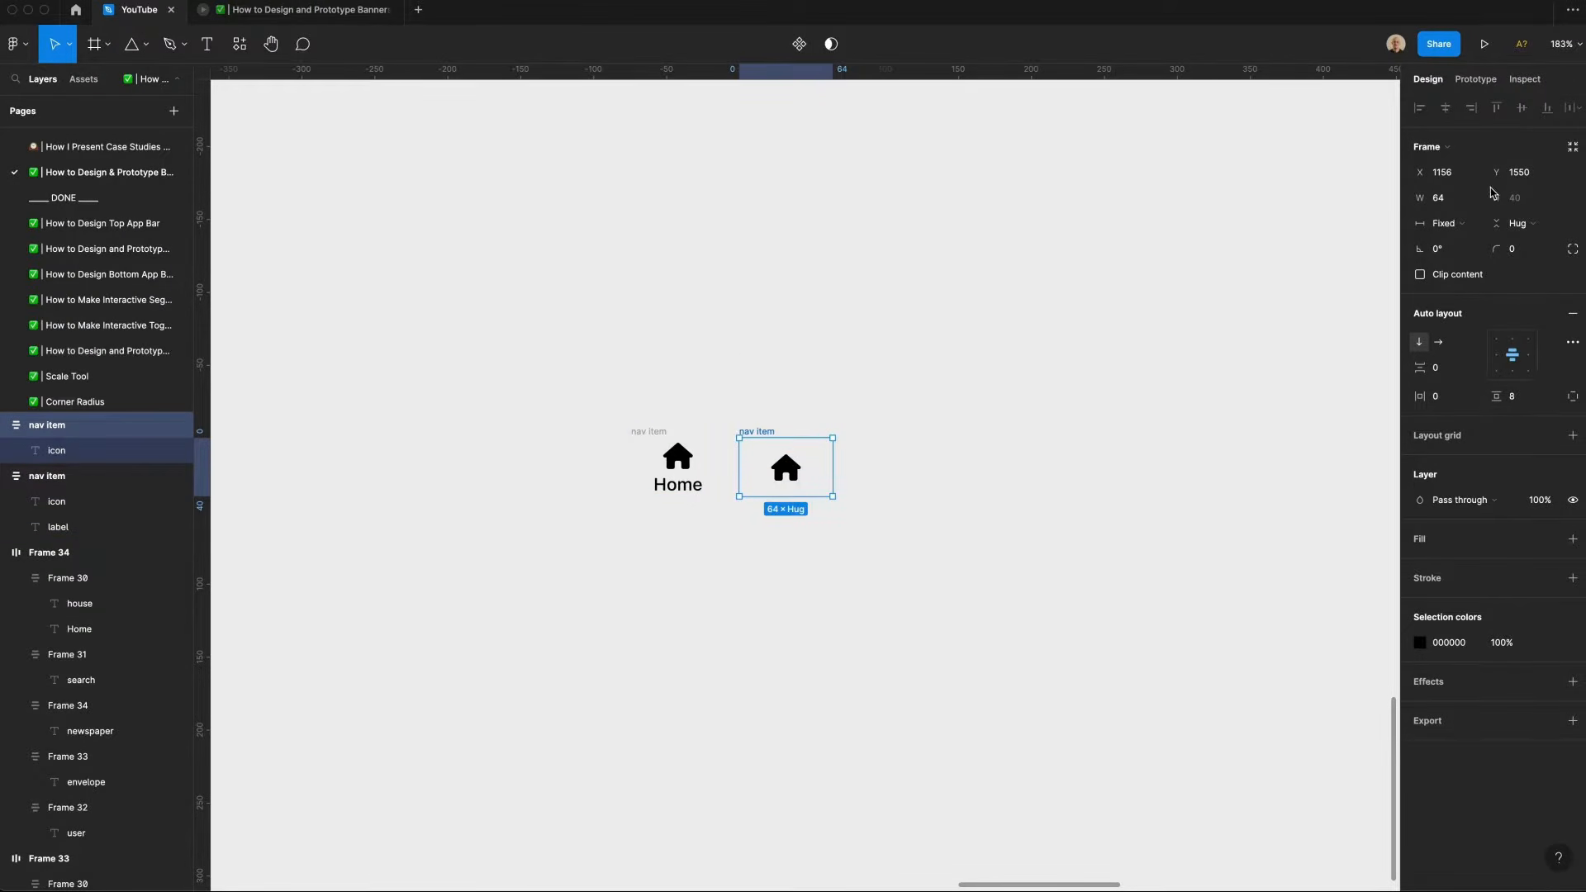
Step: Rename the two frames "label" and "no label"
left_click(678, 419)
double_click(649, 432)
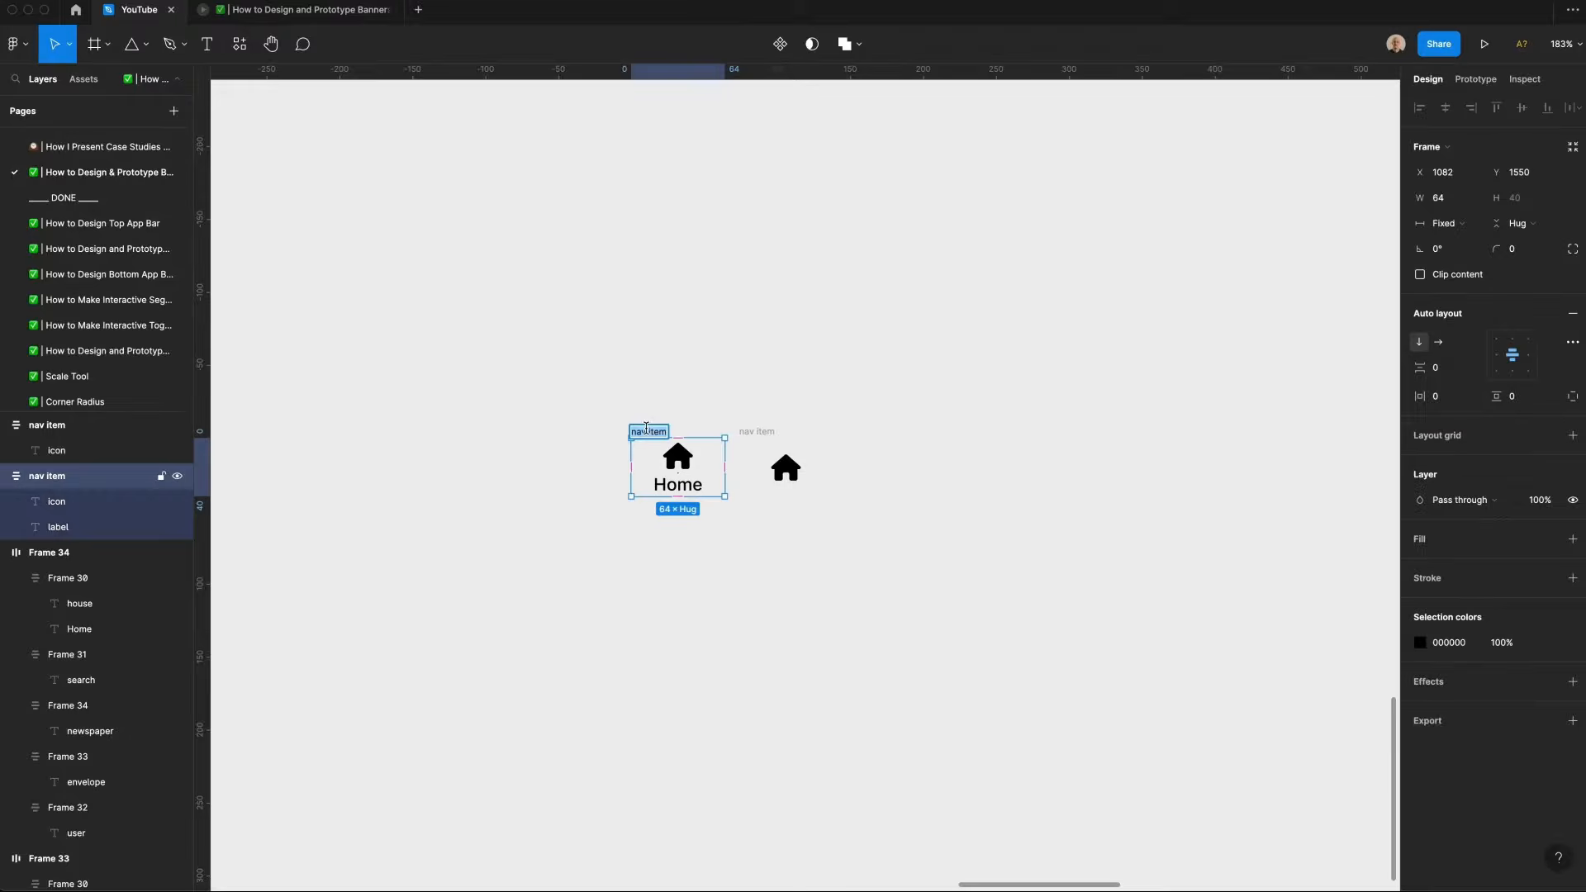
type("icon")
key("super+a")
type("label")
double_click(756, 432)
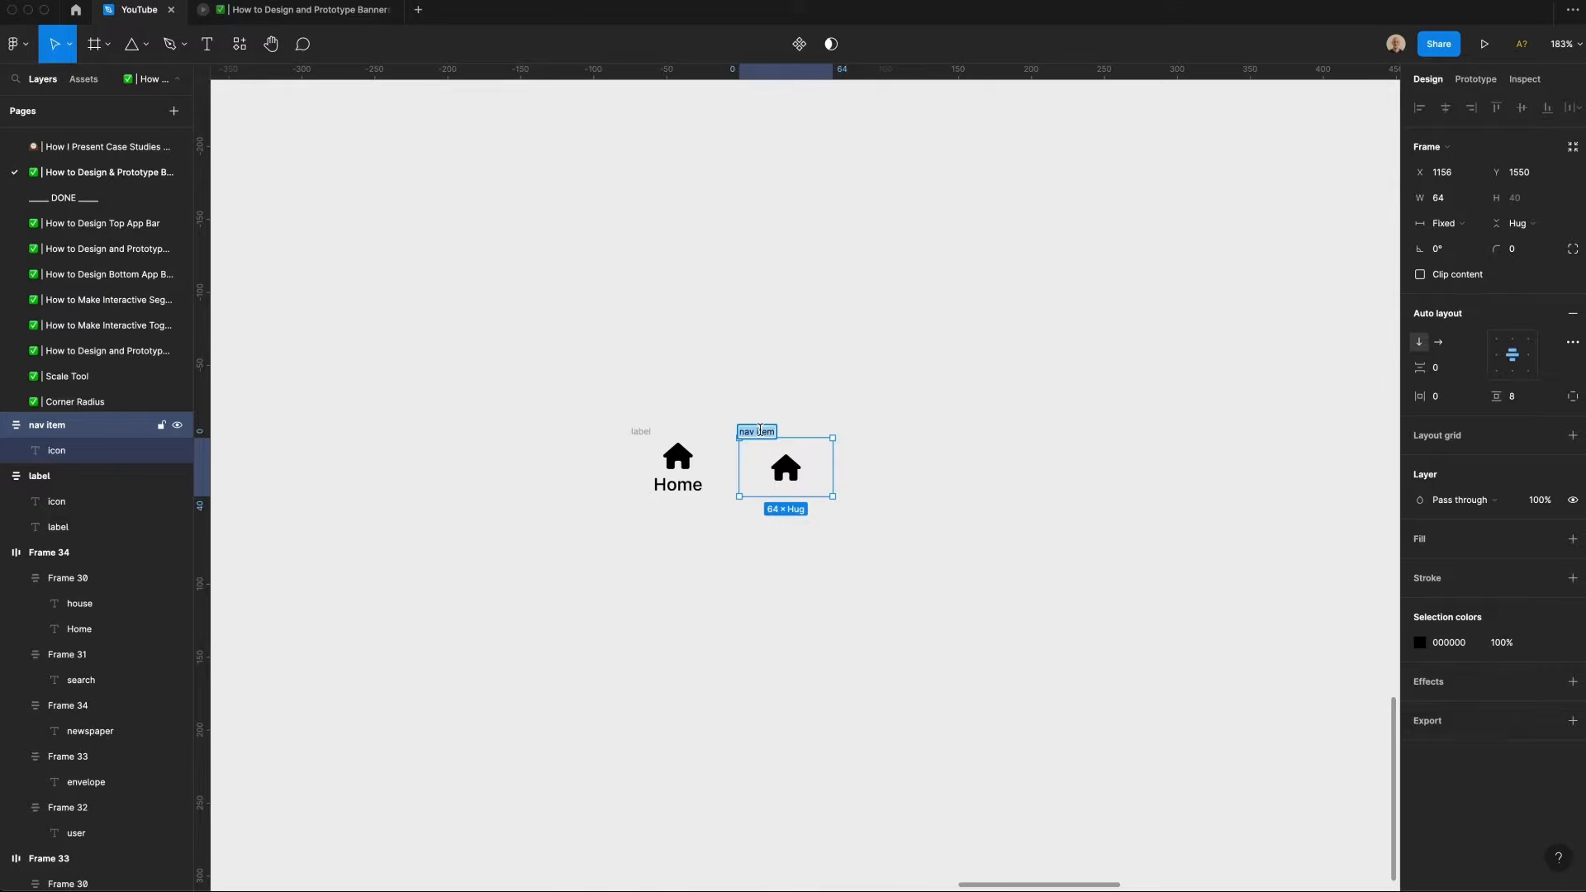
type("no label")
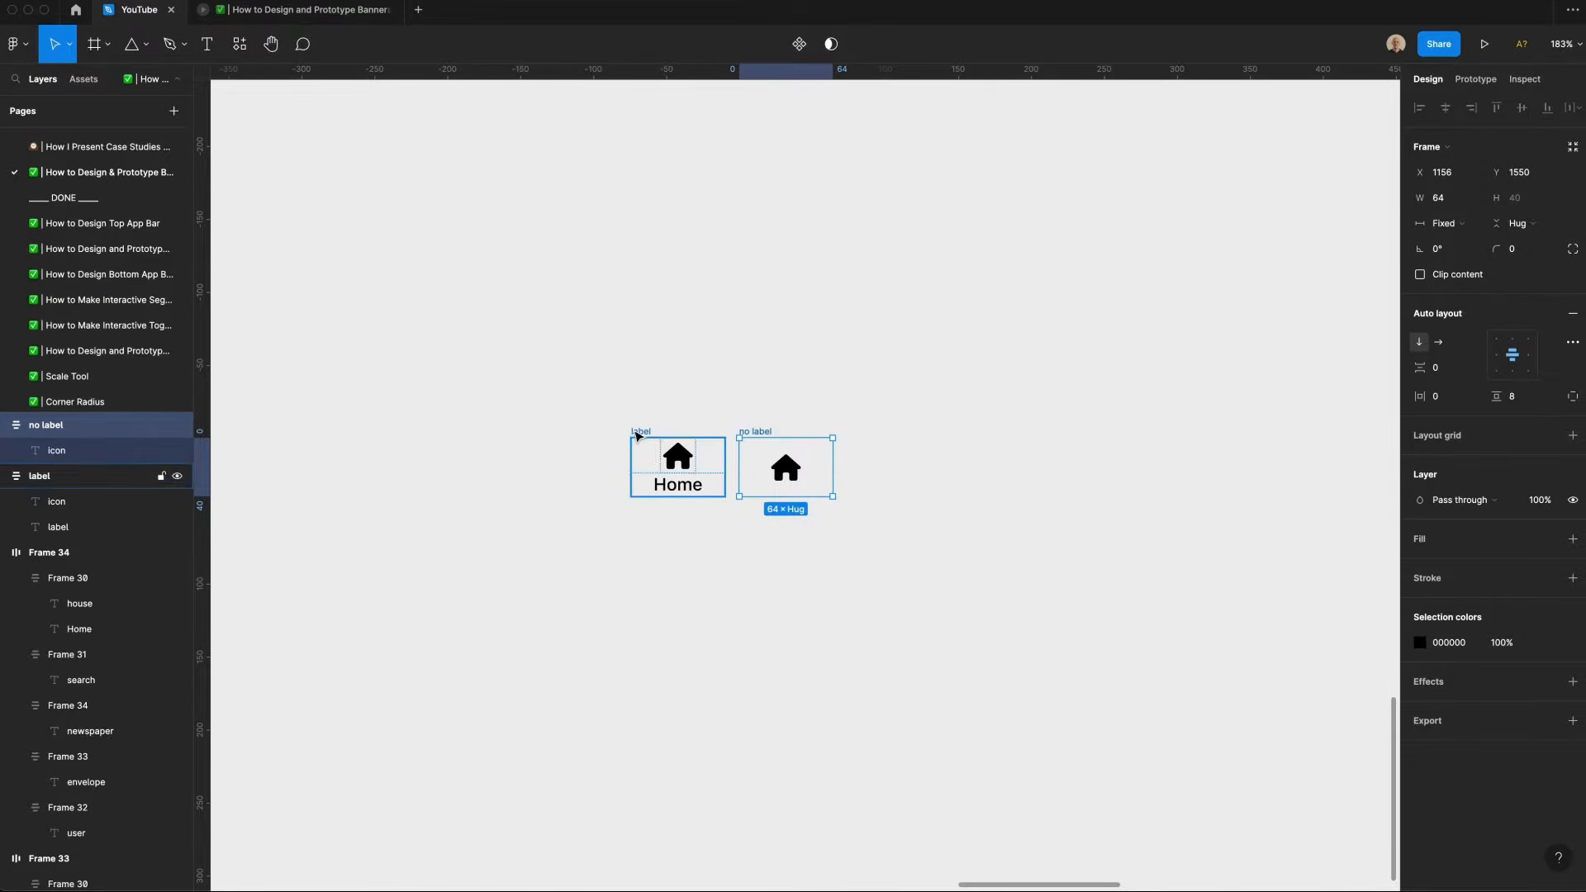
Step: Duplicate both nav items below and set the copies' color opacity to 50%
left_click(637, 432, "shift")
left_click_drag(759, 456, 748, 527)
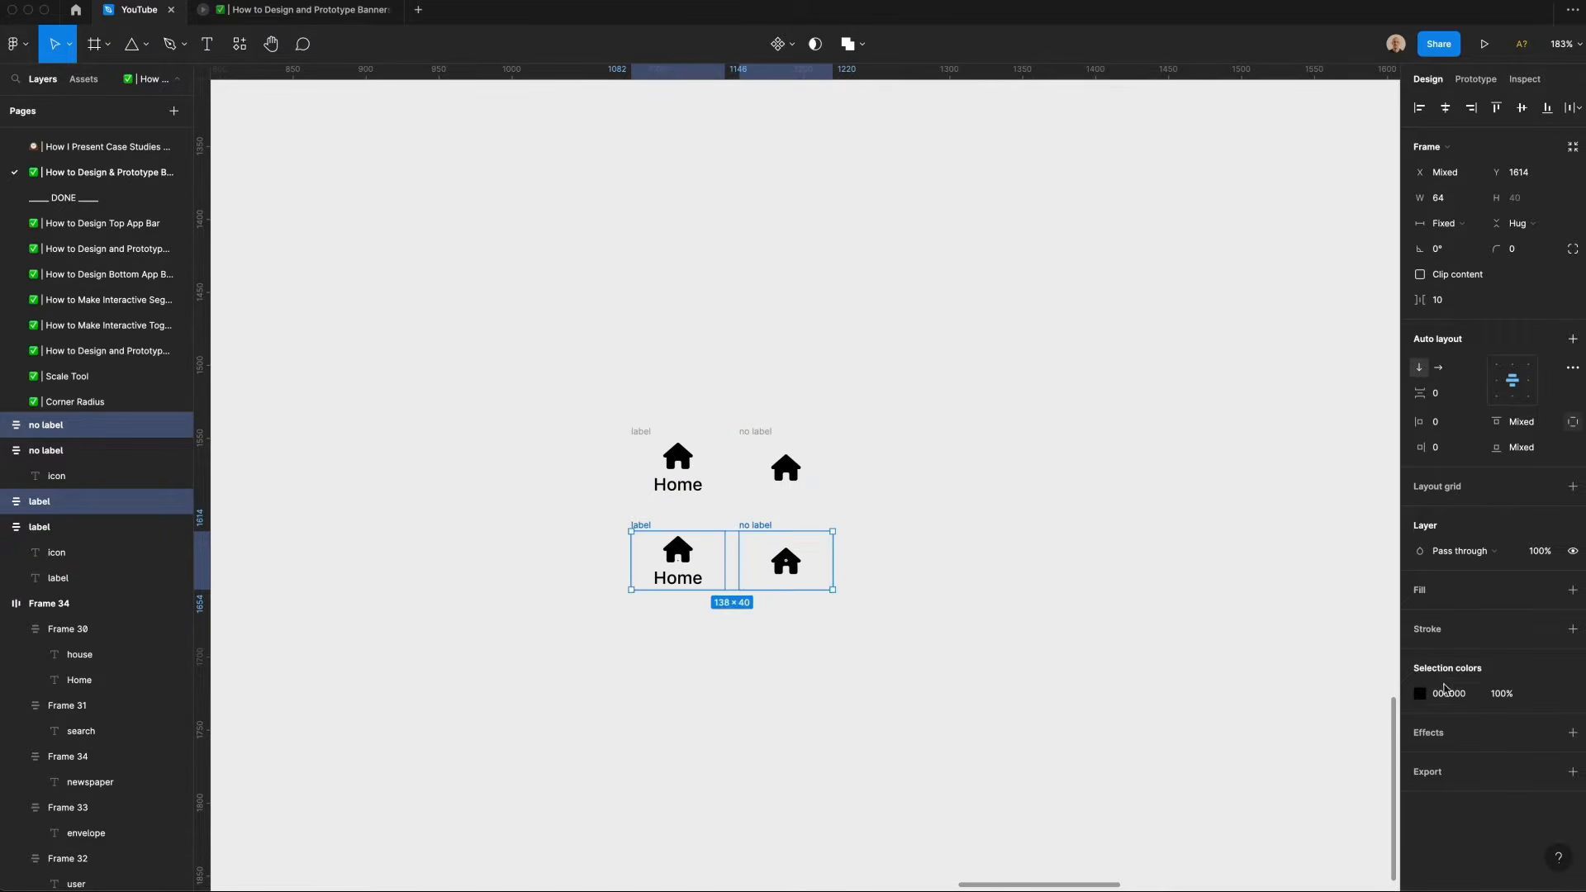
left_click(1501, 693)
type("50")
key("Return")
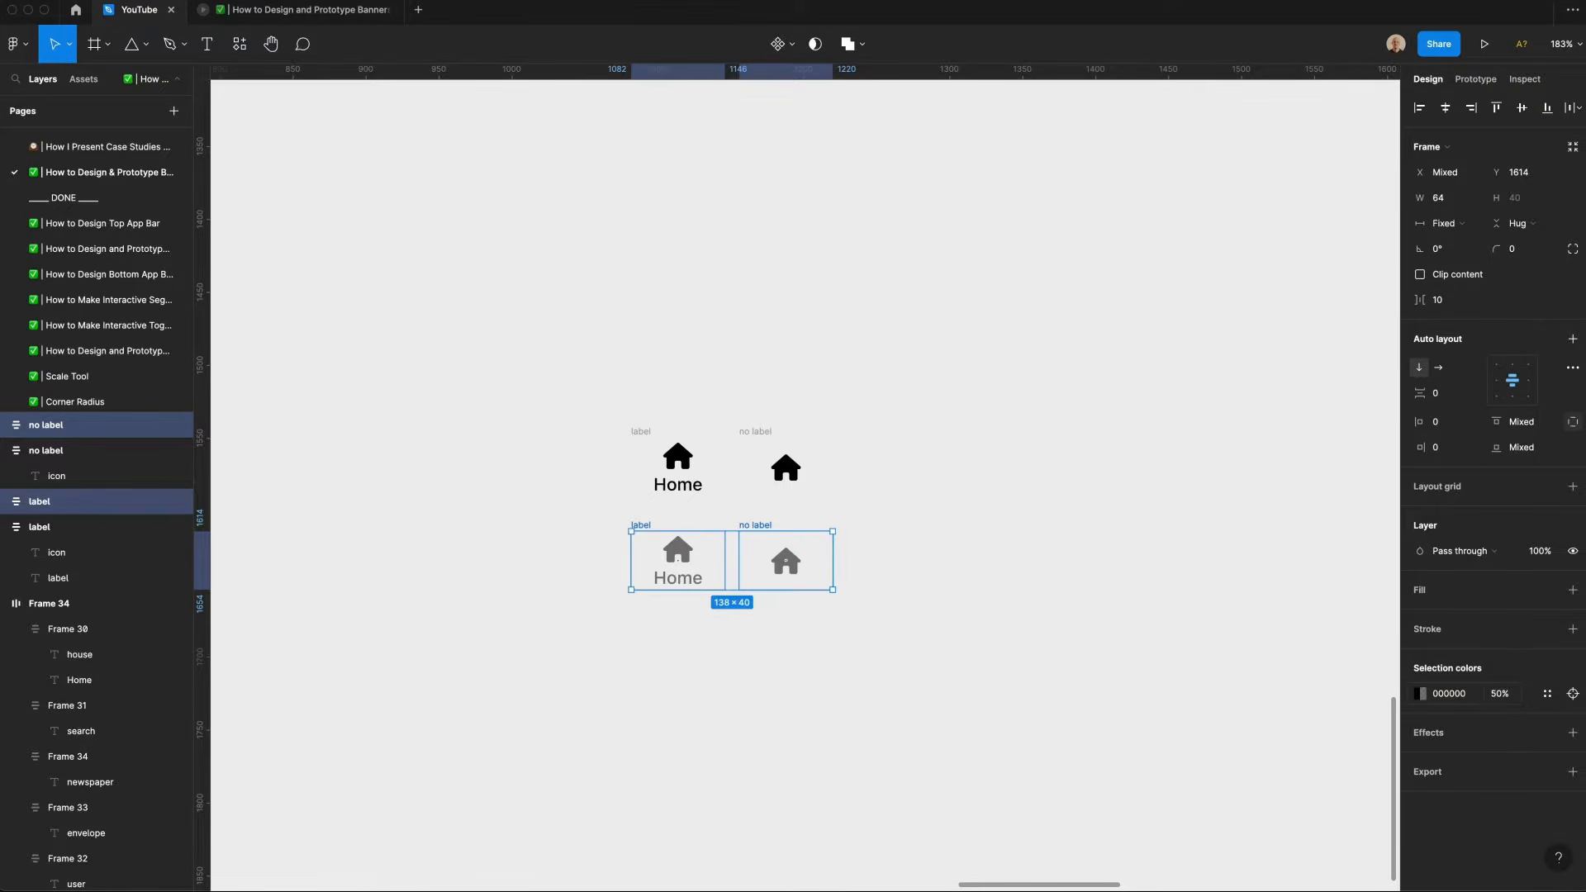
Step: Change the color of all four nav items to white (ff)
left_click_drag(986, 687, 559, 352)
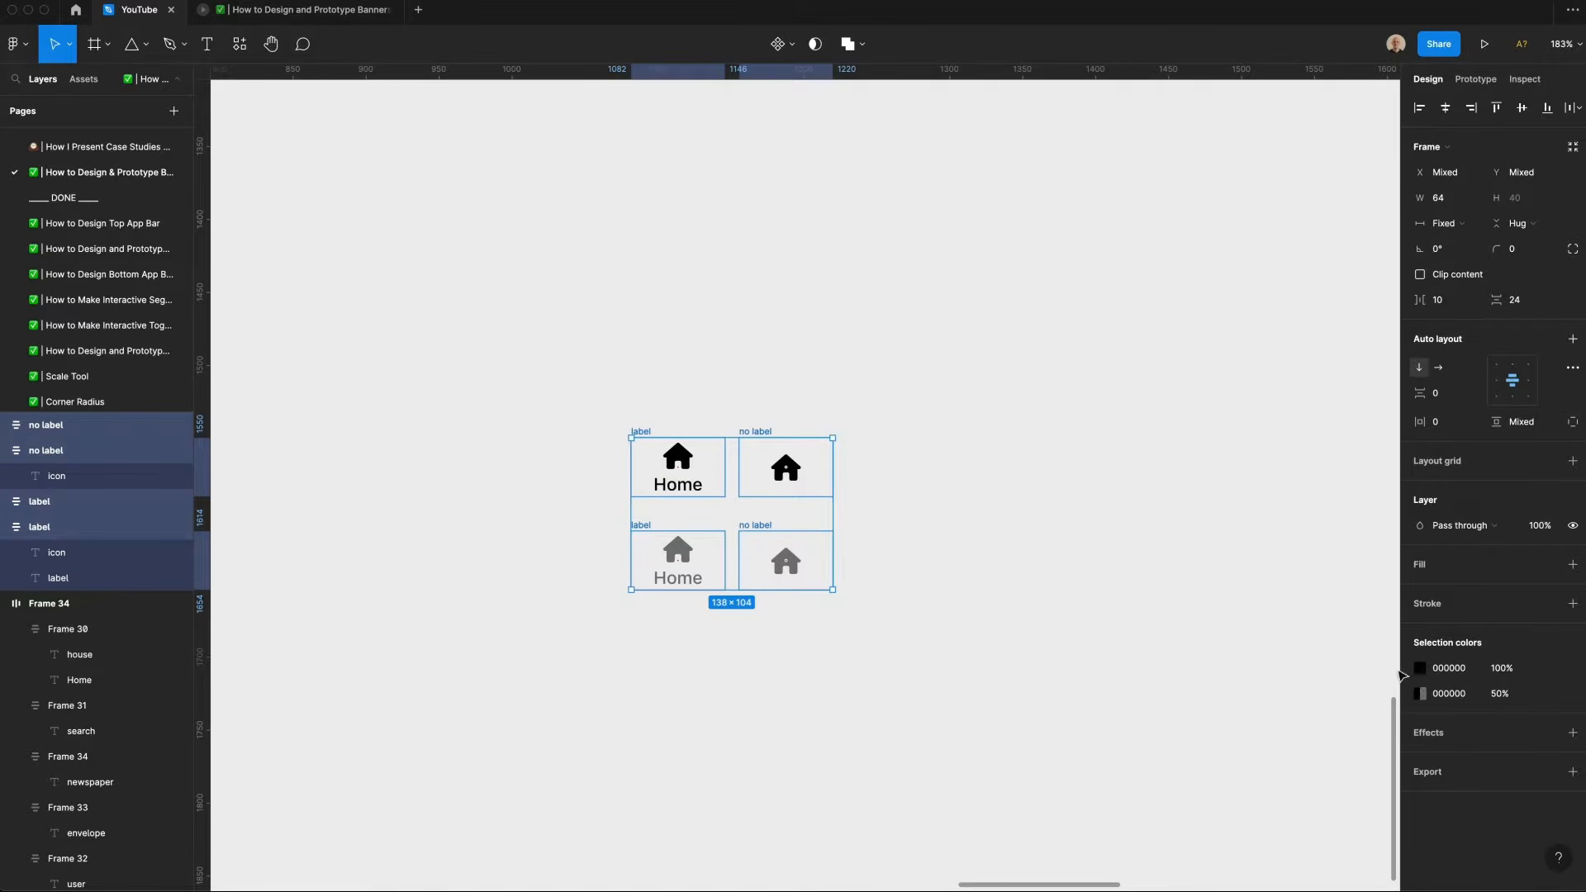
left_click(1454, 675)
type("fff")
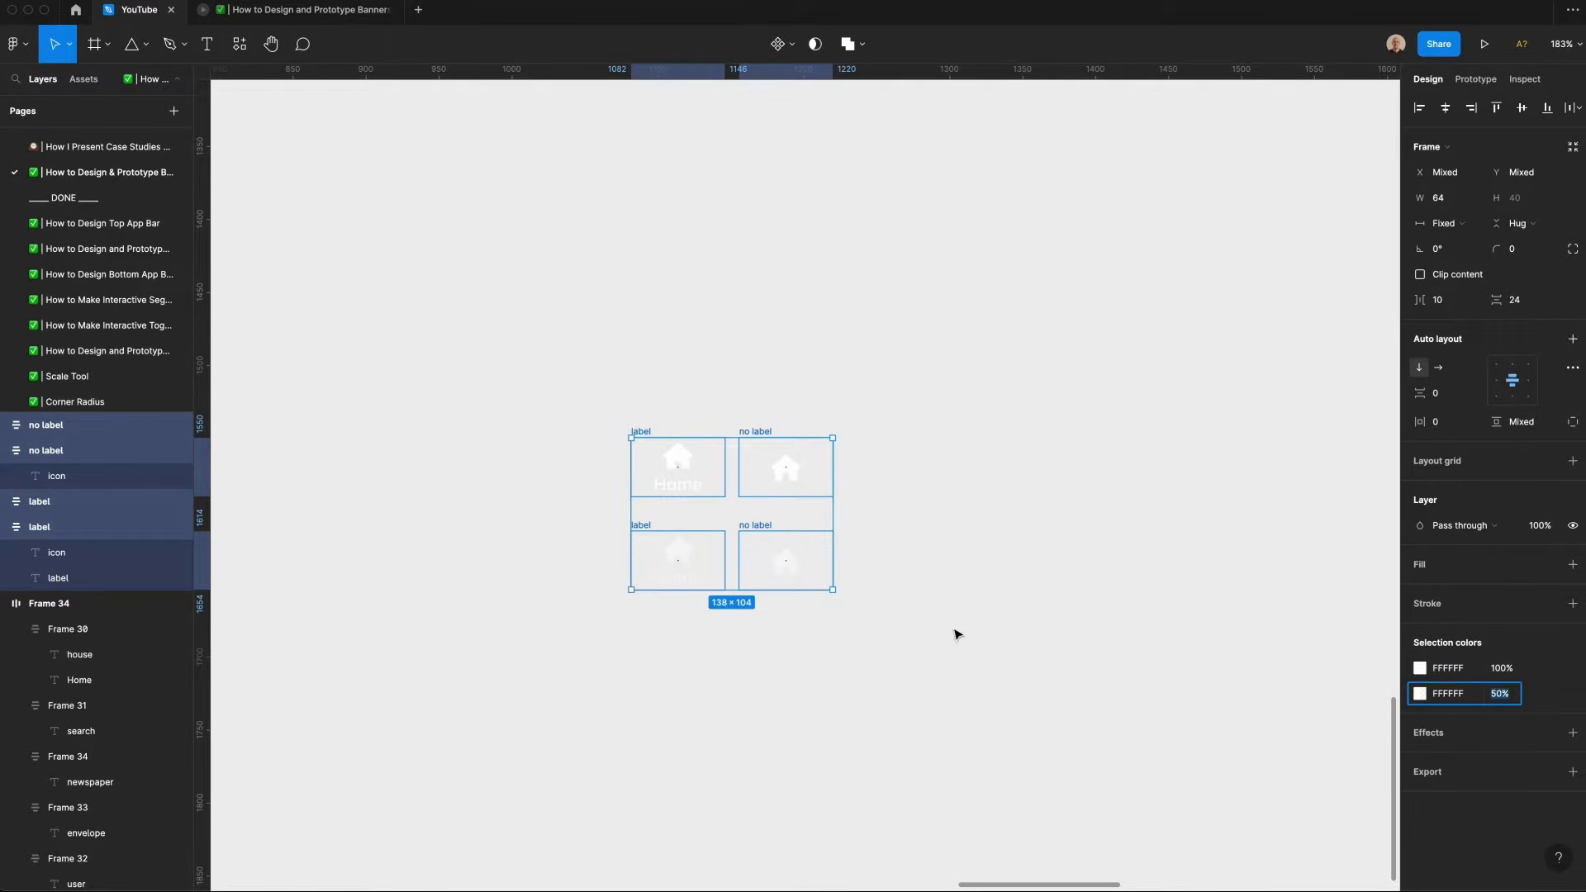
left_click(955, 634)
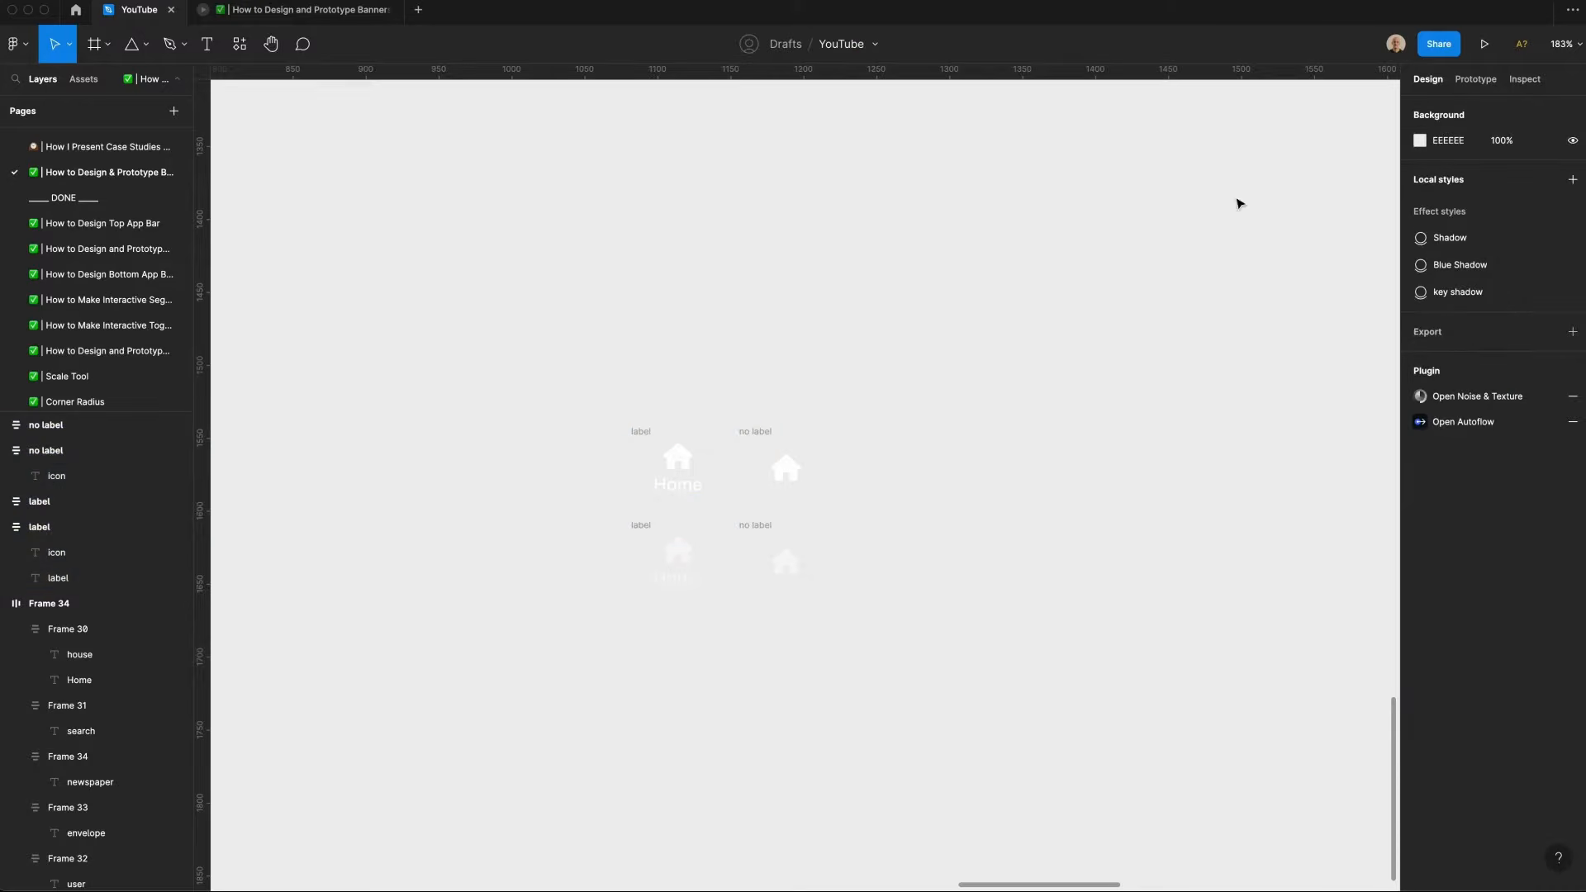
Step: Darken the canvas background color to a medium grey
left_click(1420, 141)
left_click_drag(1263, 237, 1186, 266)
left_click(1387, 144)
Step: Combine the four nav items as variants of one component set
left_click_drag(529, 326, 859, 658)
left_click(791, 44)
left_click(822, 122)
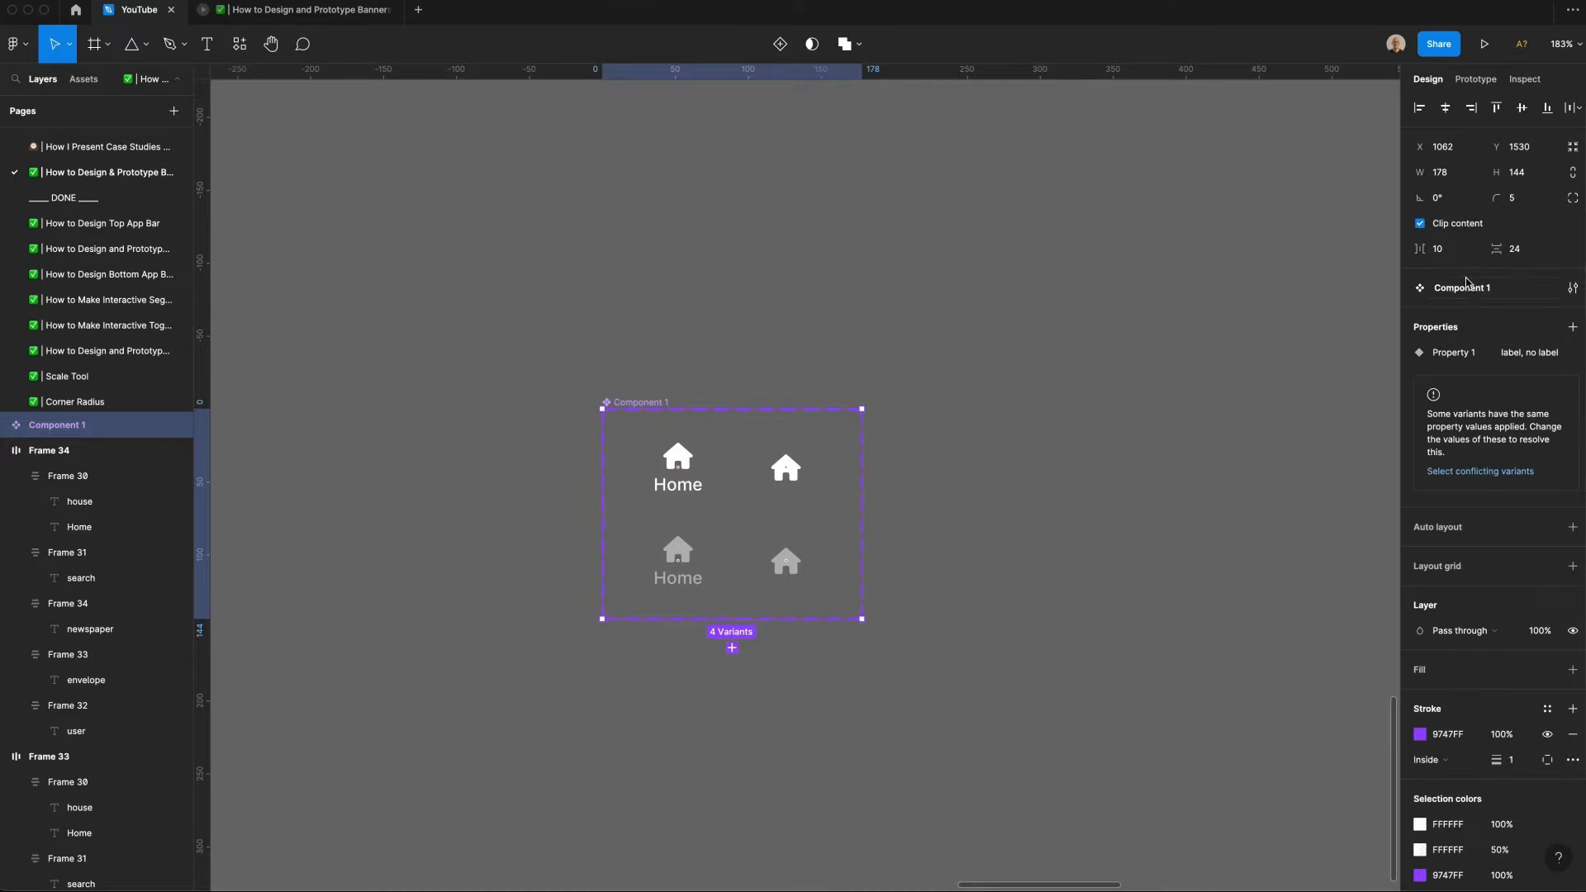
Step: Rename the component set to "Nav Item" and its variant property to "Label"
left_click(1469, 289)
type("Nav Item")
double_click(1475, 354)
type("Lab")
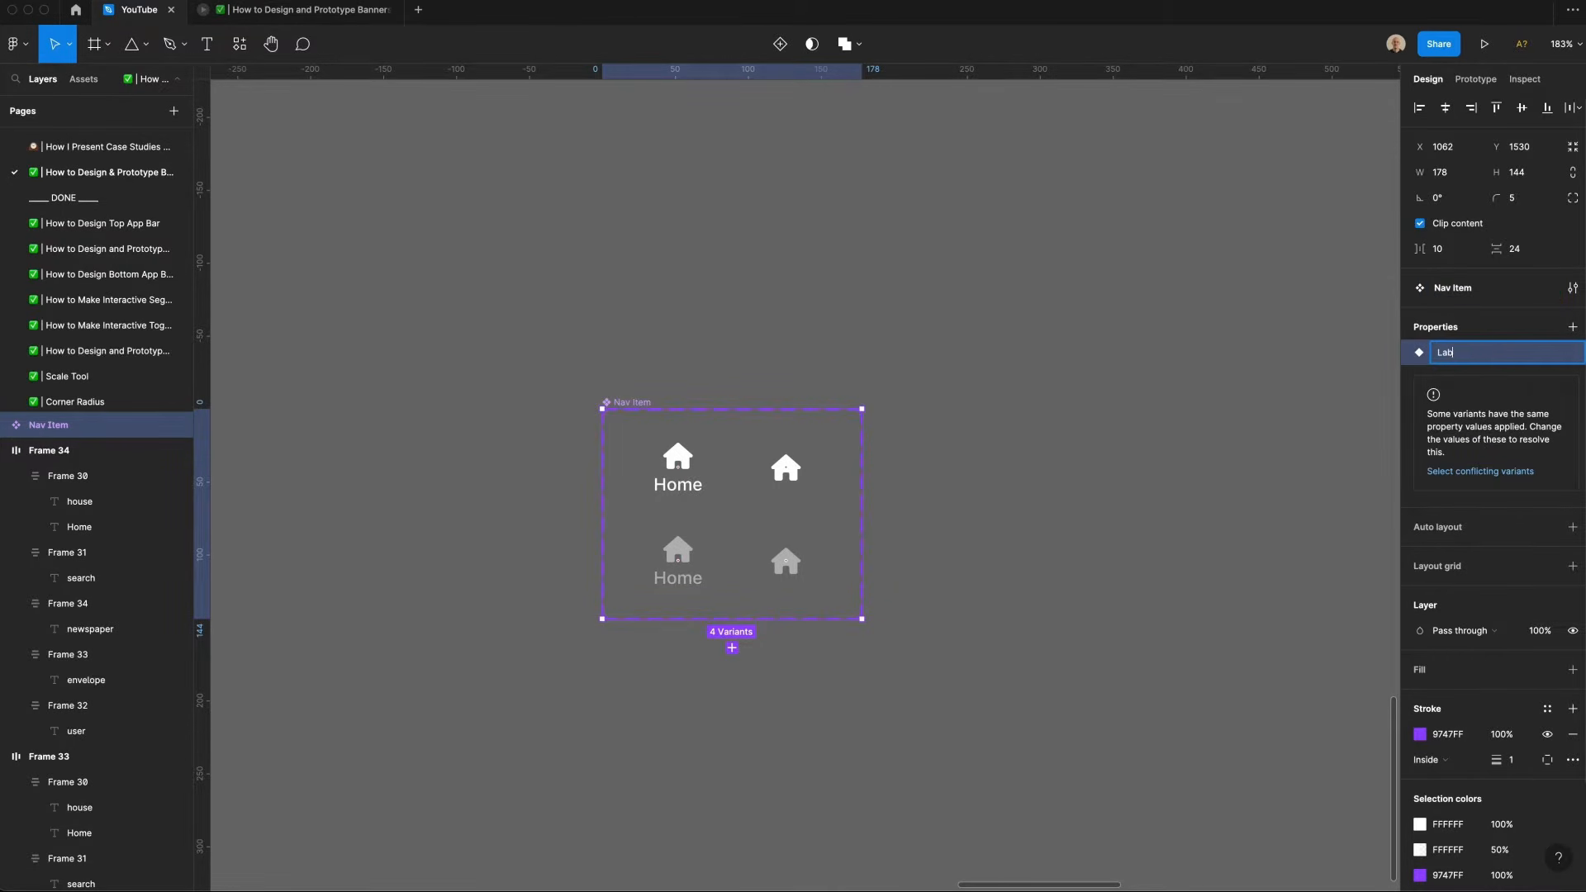
type("el")
key("Return")
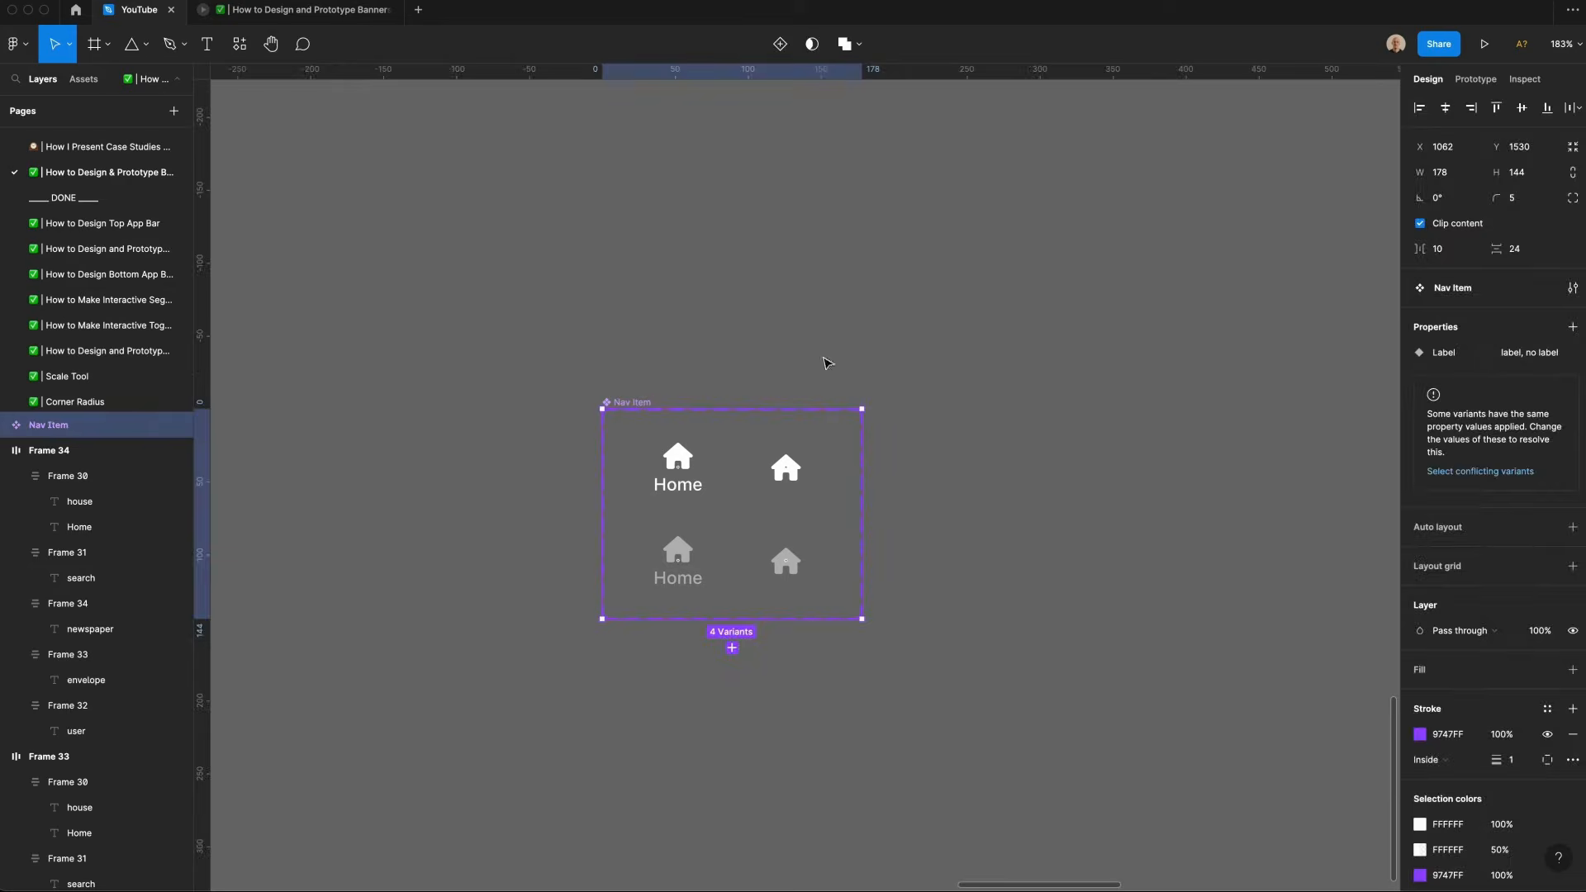
Step: Add a variant property named "Active" with the value "True"
left_click(1570, 332)
left_click(1474, 379)
type("Active")
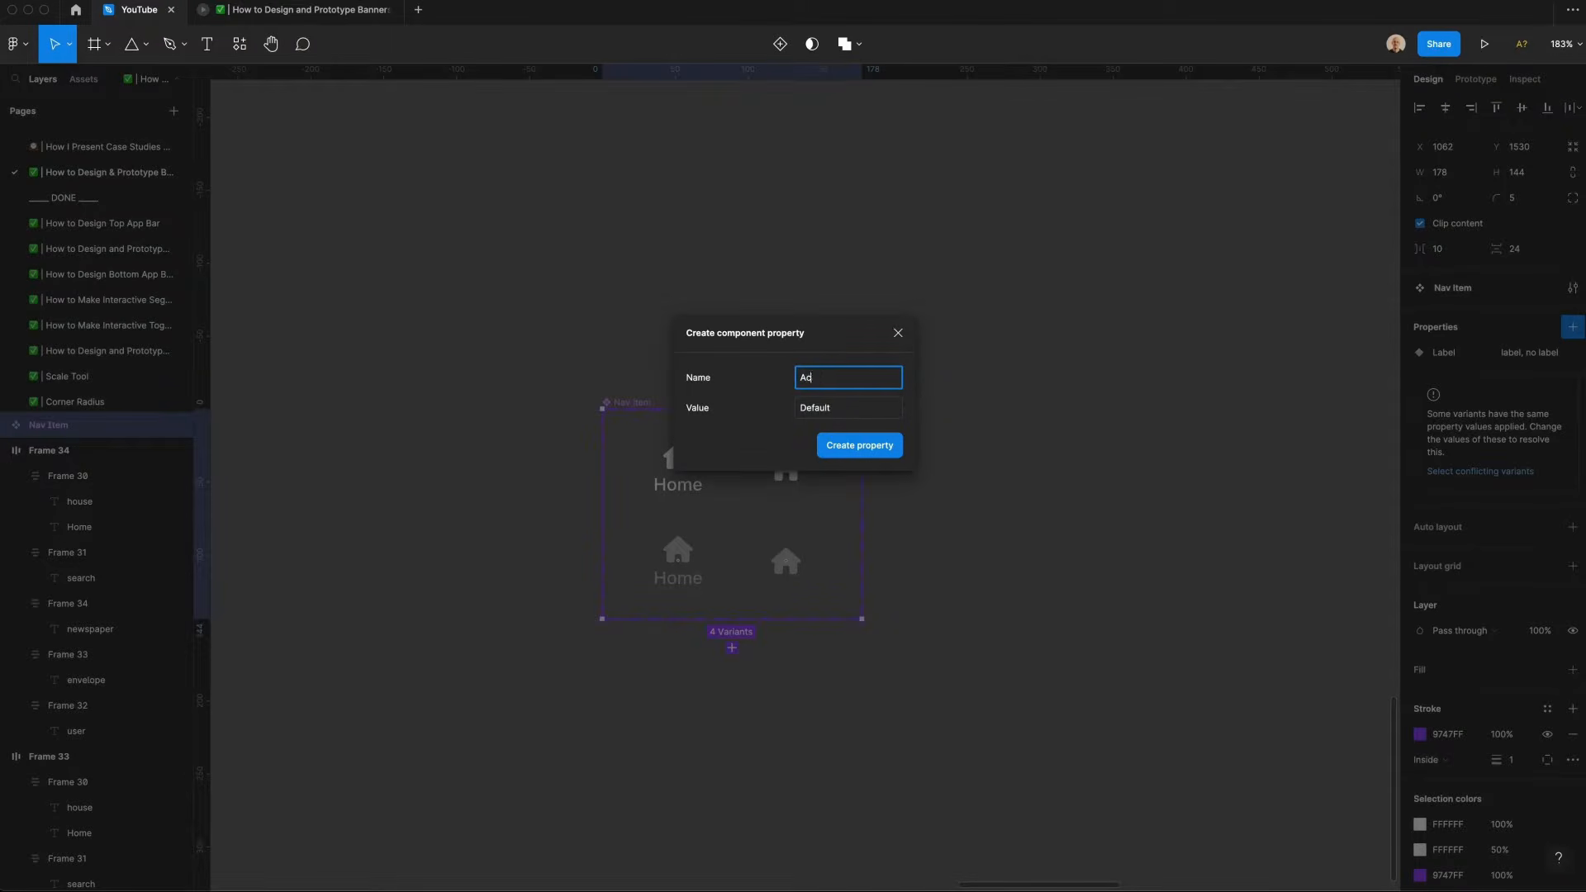
key("Tab")
type("True")
key("Return")
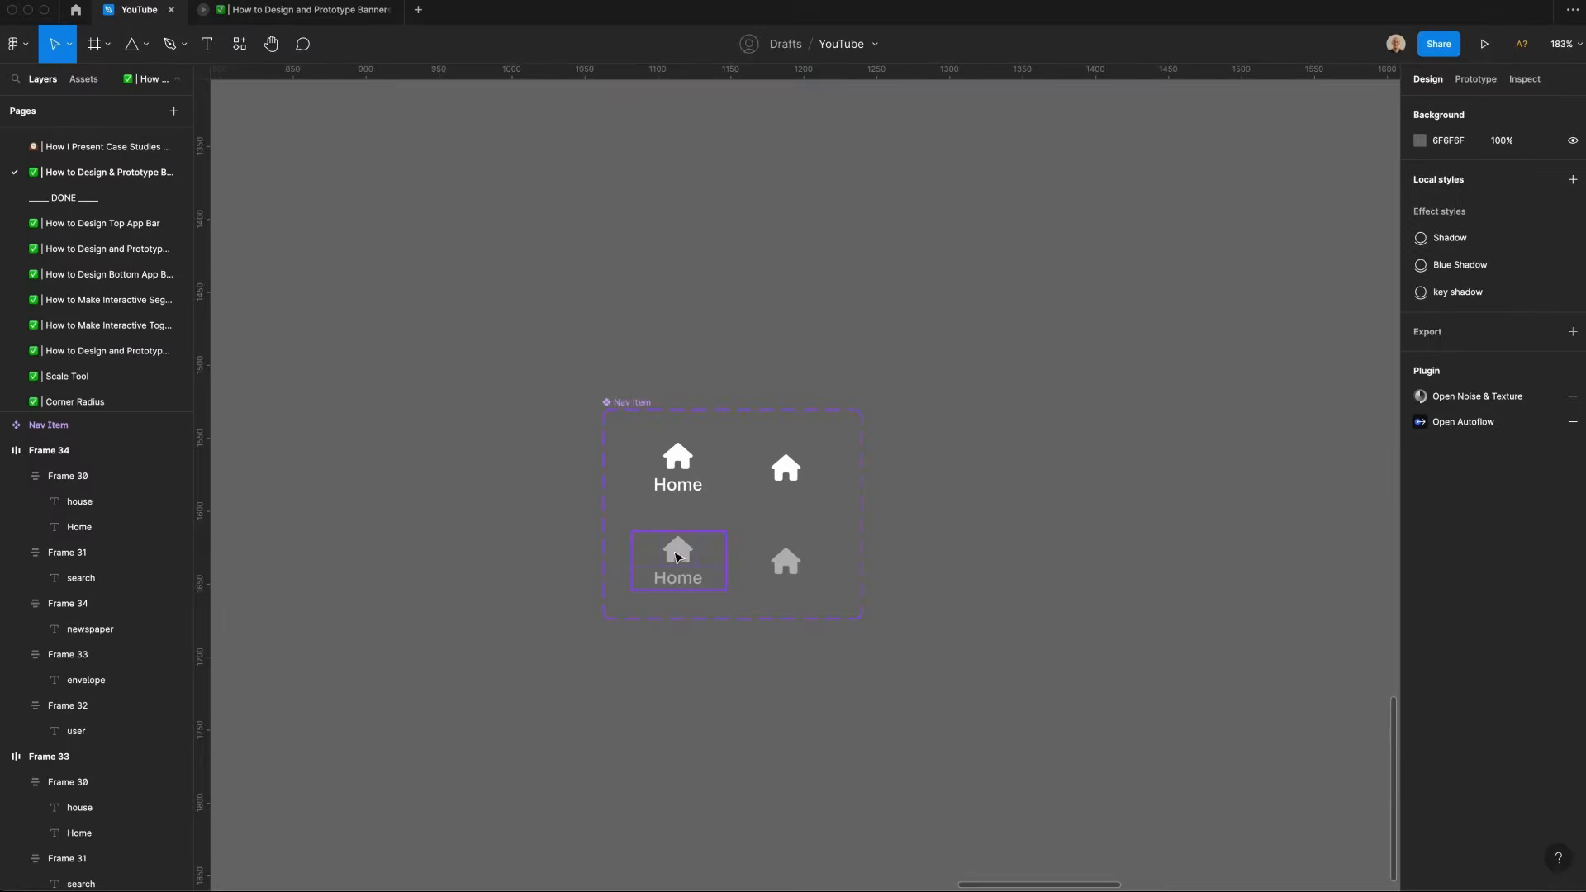
Step: Set the Label property of the two labeled variants to True
left_click(1505, 432)
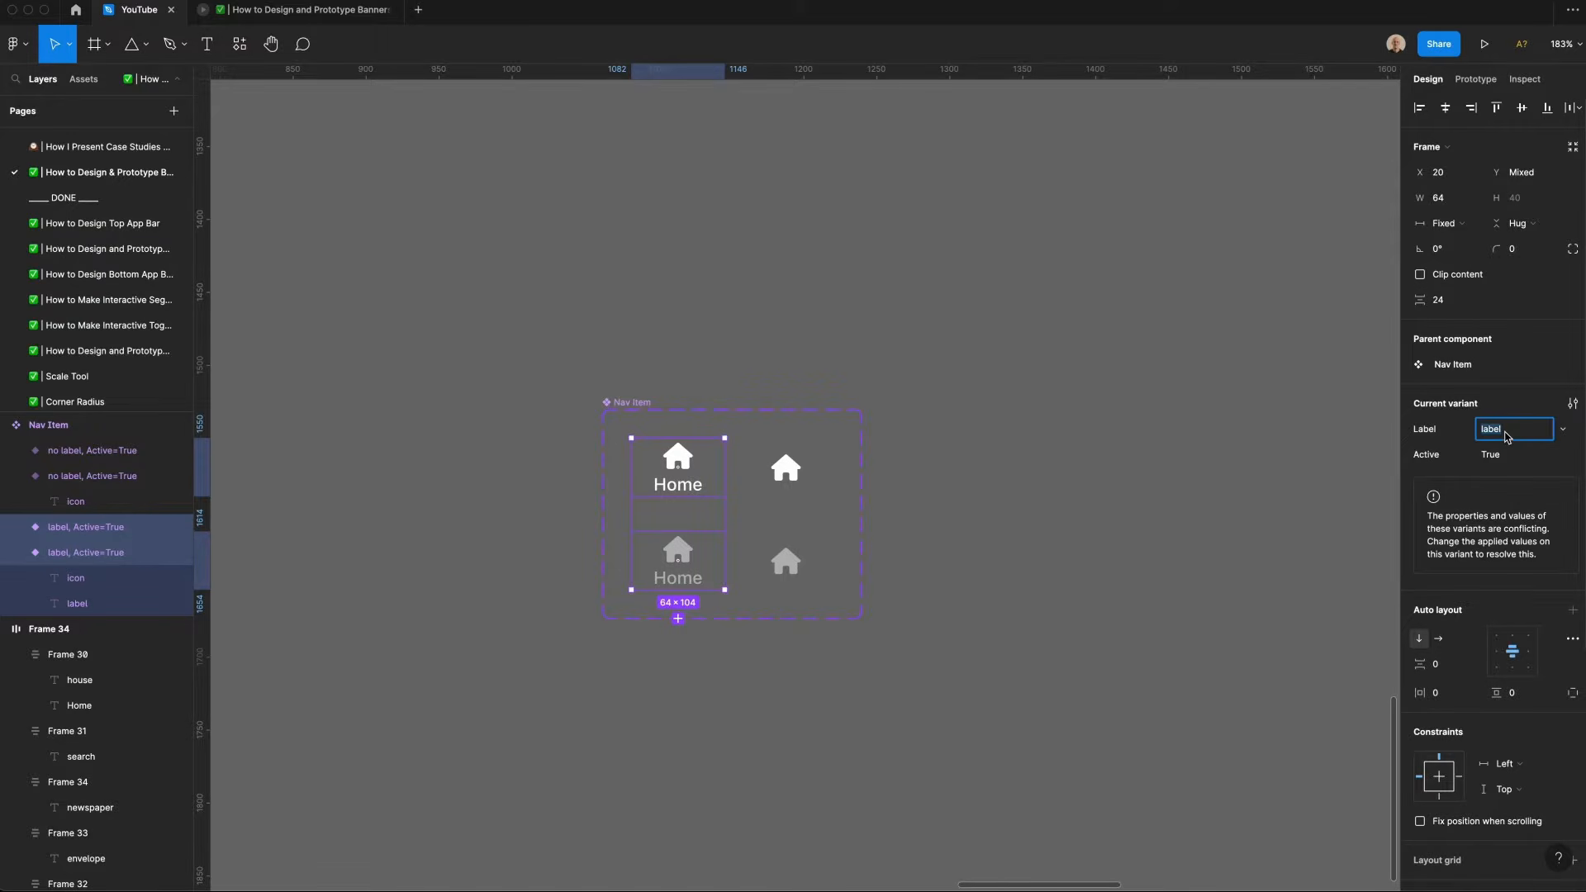
type("True")
Step: Set the Label property of the top-right icon-only variant to False
left_click(677, 561)
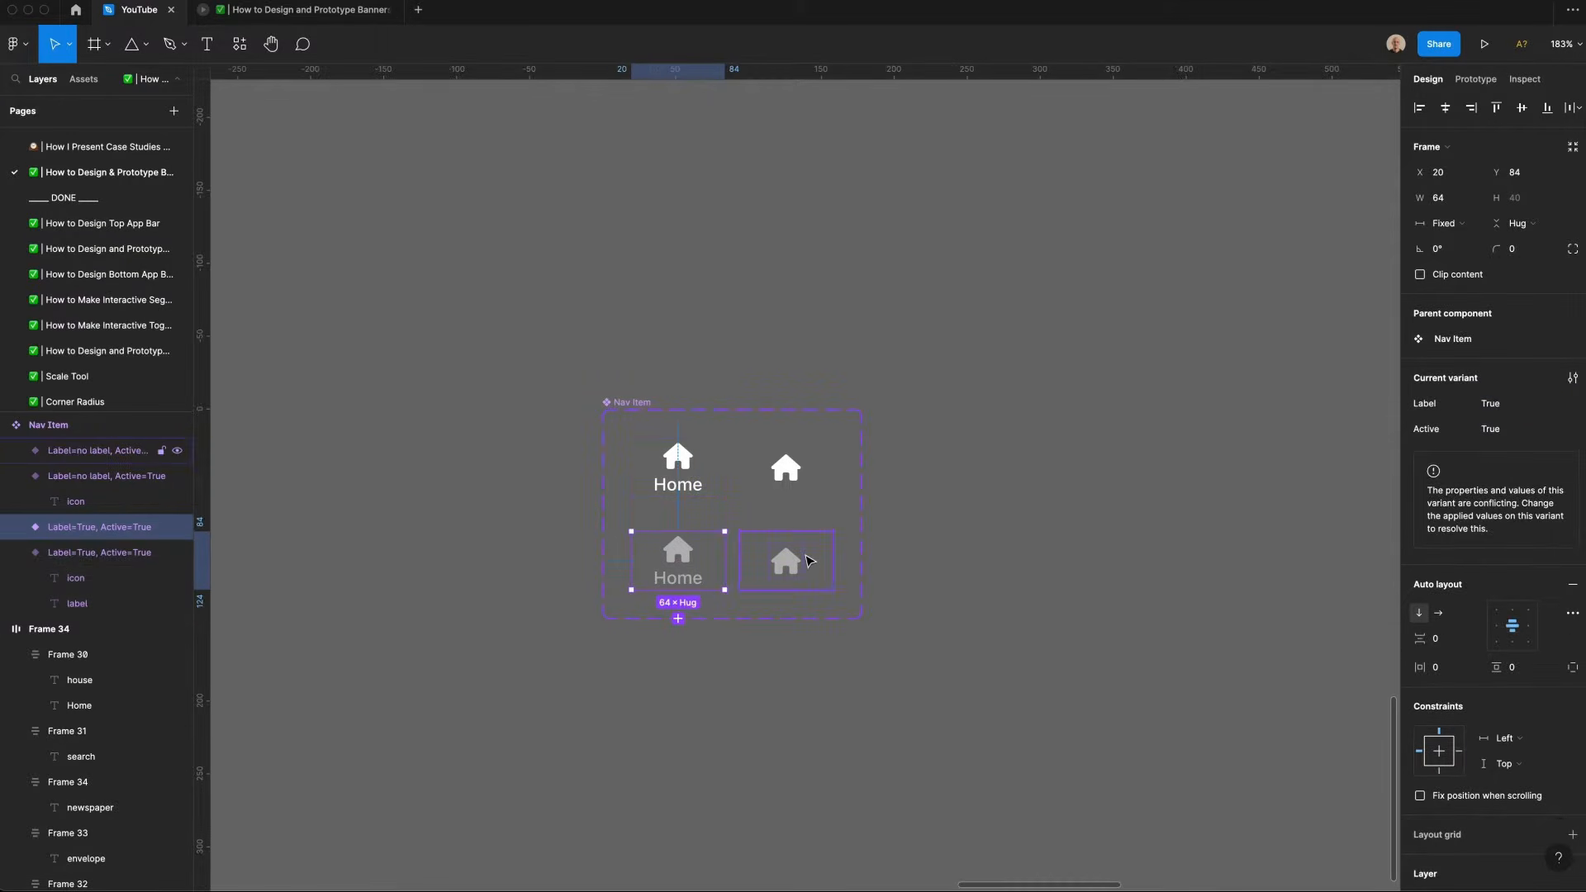
left_click(786, 561, "shift")
left_click(1500, 458)
type("False")
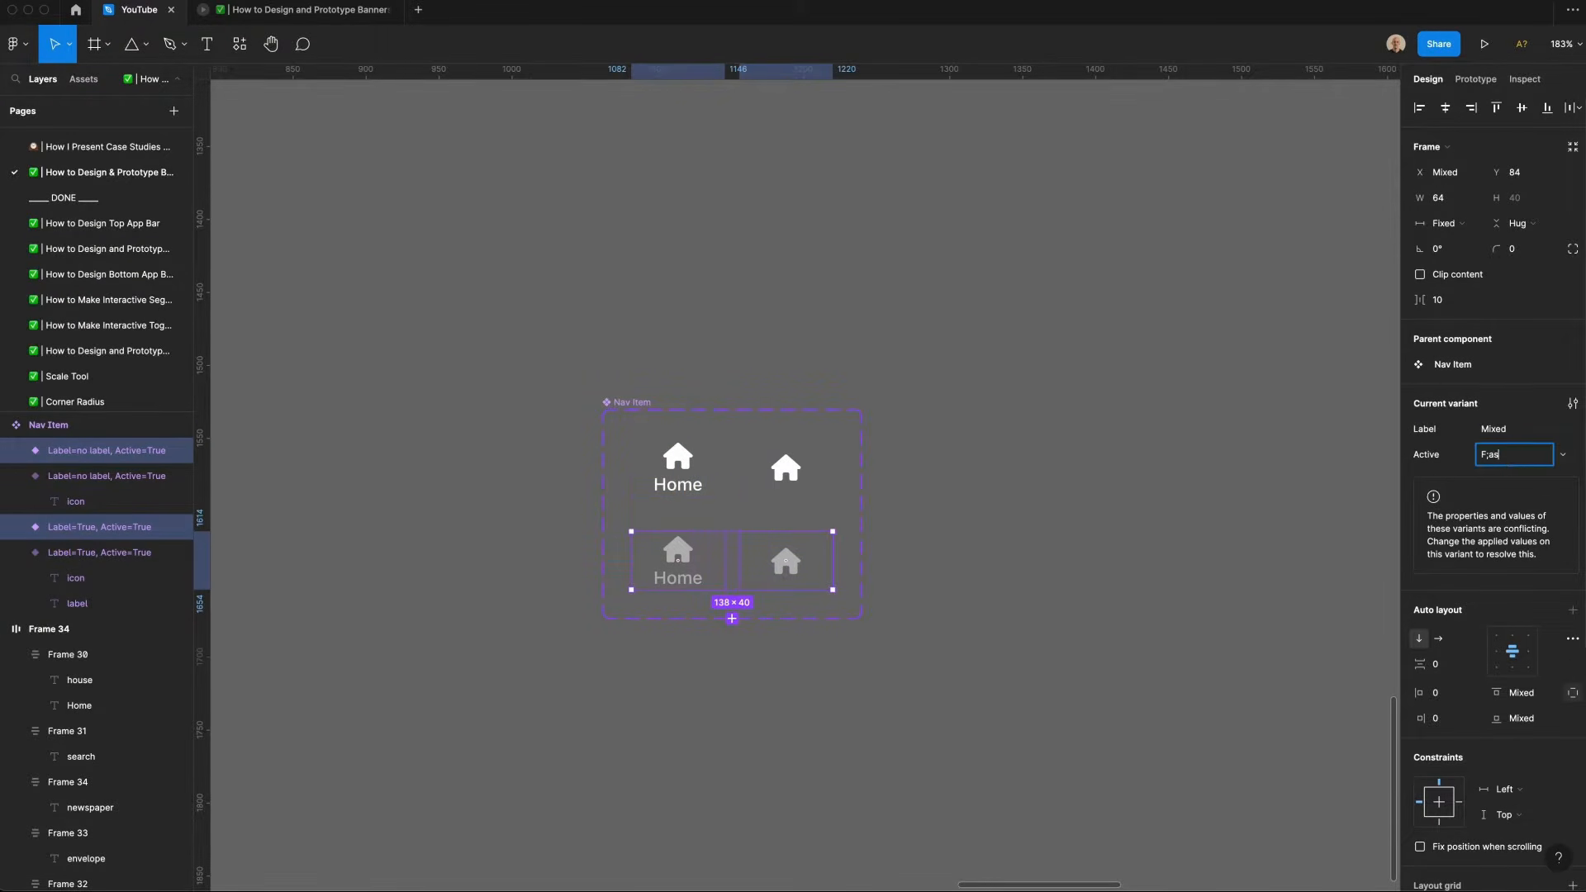
left_click(714, 465)
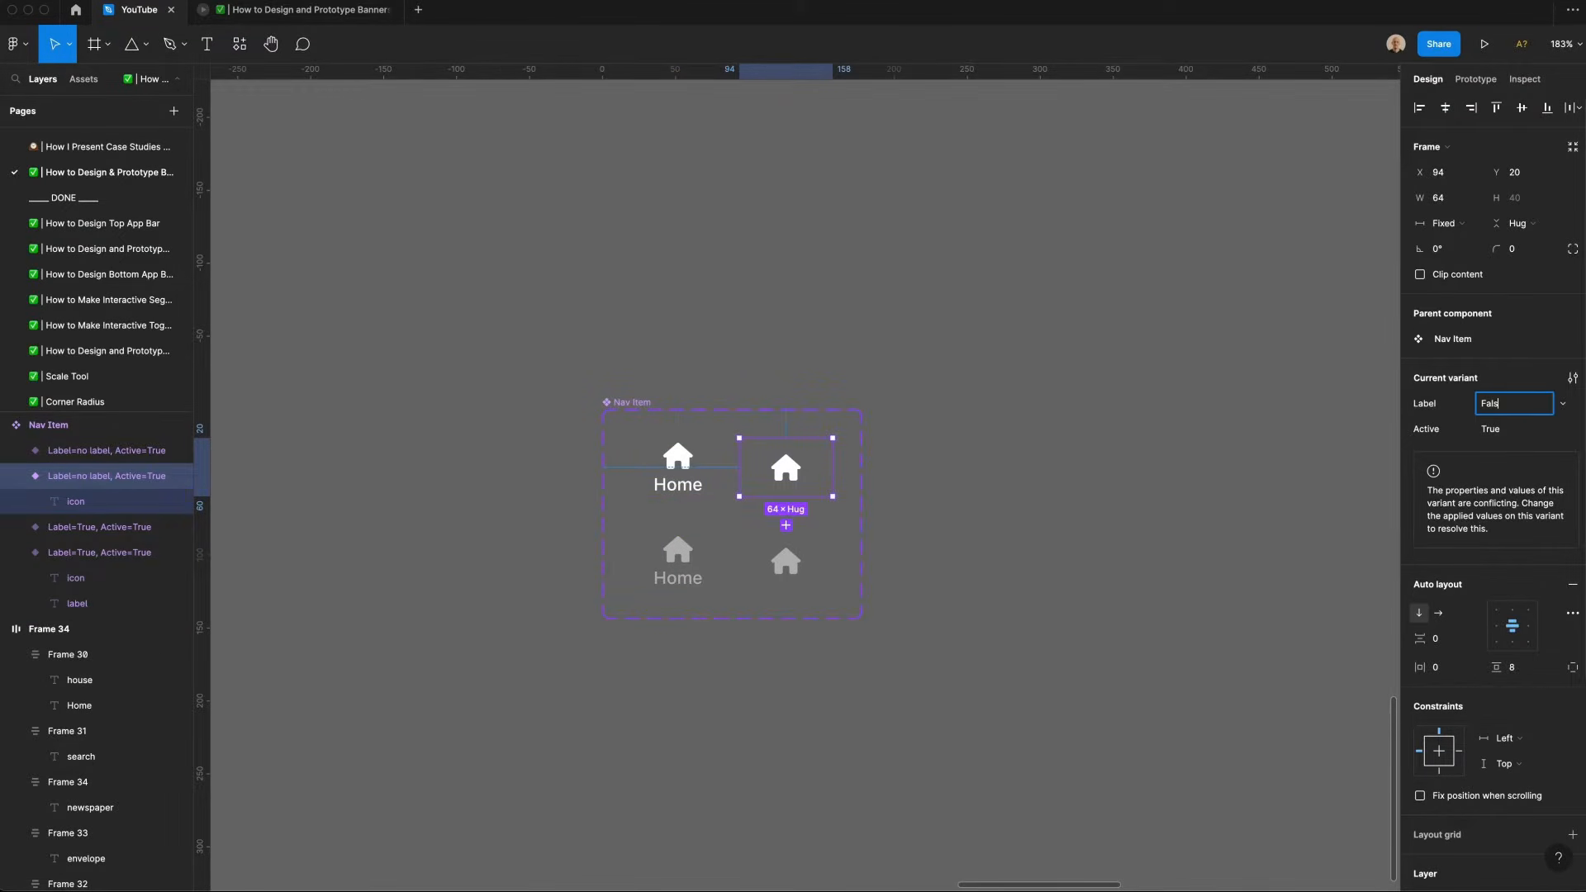
type("e")
key("Return")
key("super+c")
Step: Set the Active property of the bottom-left labeled variant to False
left_click(717, 561)
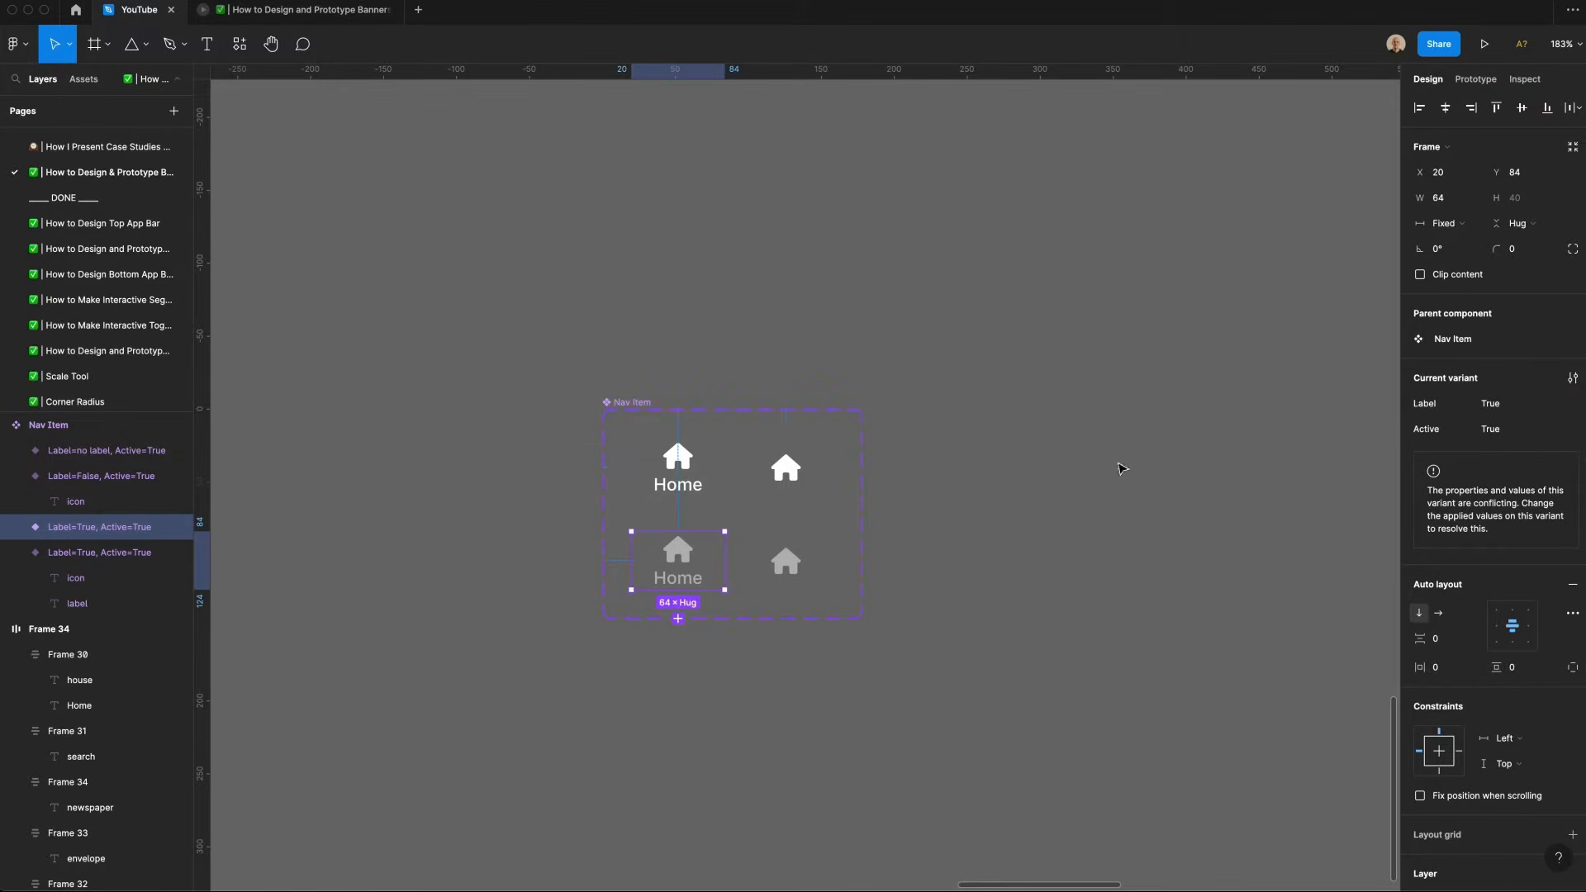
left_click(1500, 432)
key("super+v")
key("Tab")
Step: Set both Label and Active properties of the bottom-right icon-only variant to False
left_click(785, 565)
left_click(1499, 410)
key("super+v")
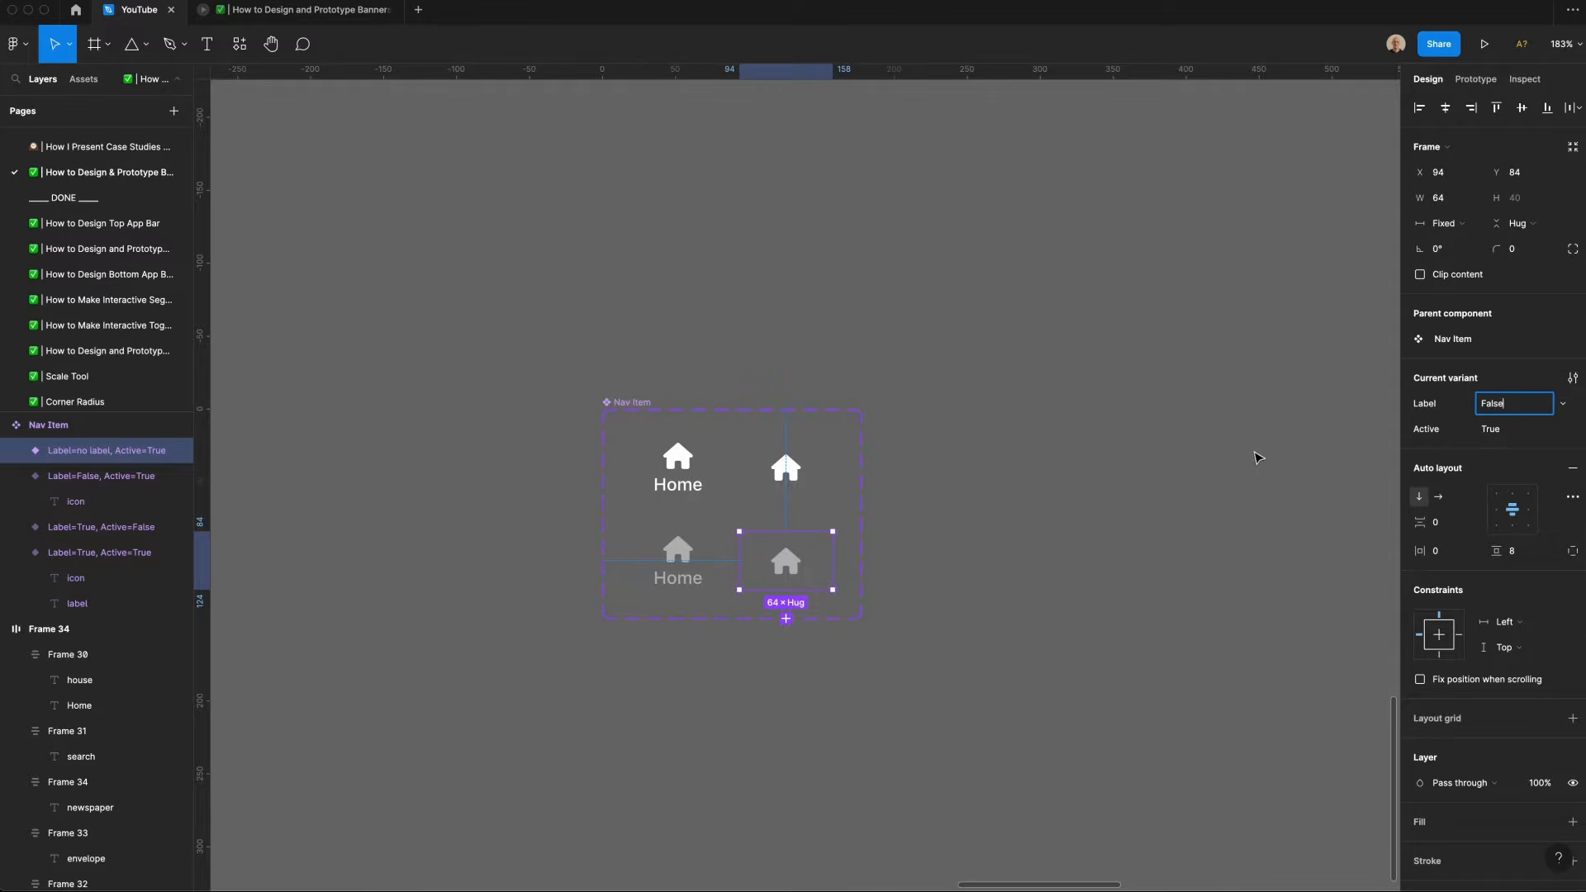
key("Tab")
key("super+v")
key("Tab")
Step: Drag an instance of the active labeled nav item out above the component set
left_click(1217, 442)
left_click(682, 479)
left_click_drag(683, 479, 824, 282)
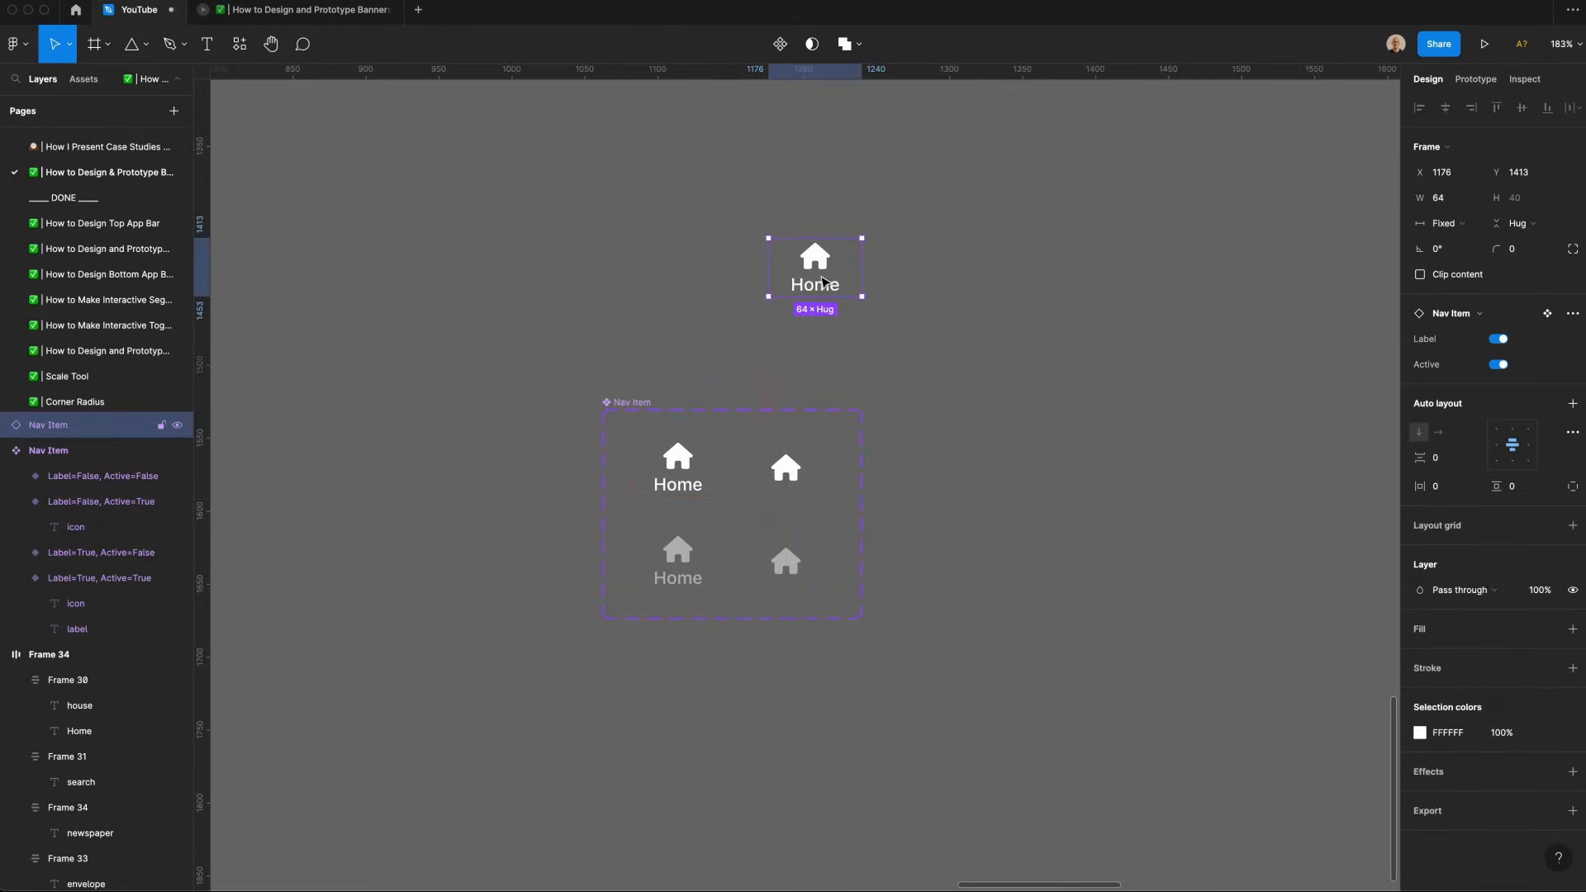
Step: Toggle the instance's Label and Active properties off and back on to test the variants
left_click(1498, 339)
left_click(1498, 340)
left_click(1498, 364)
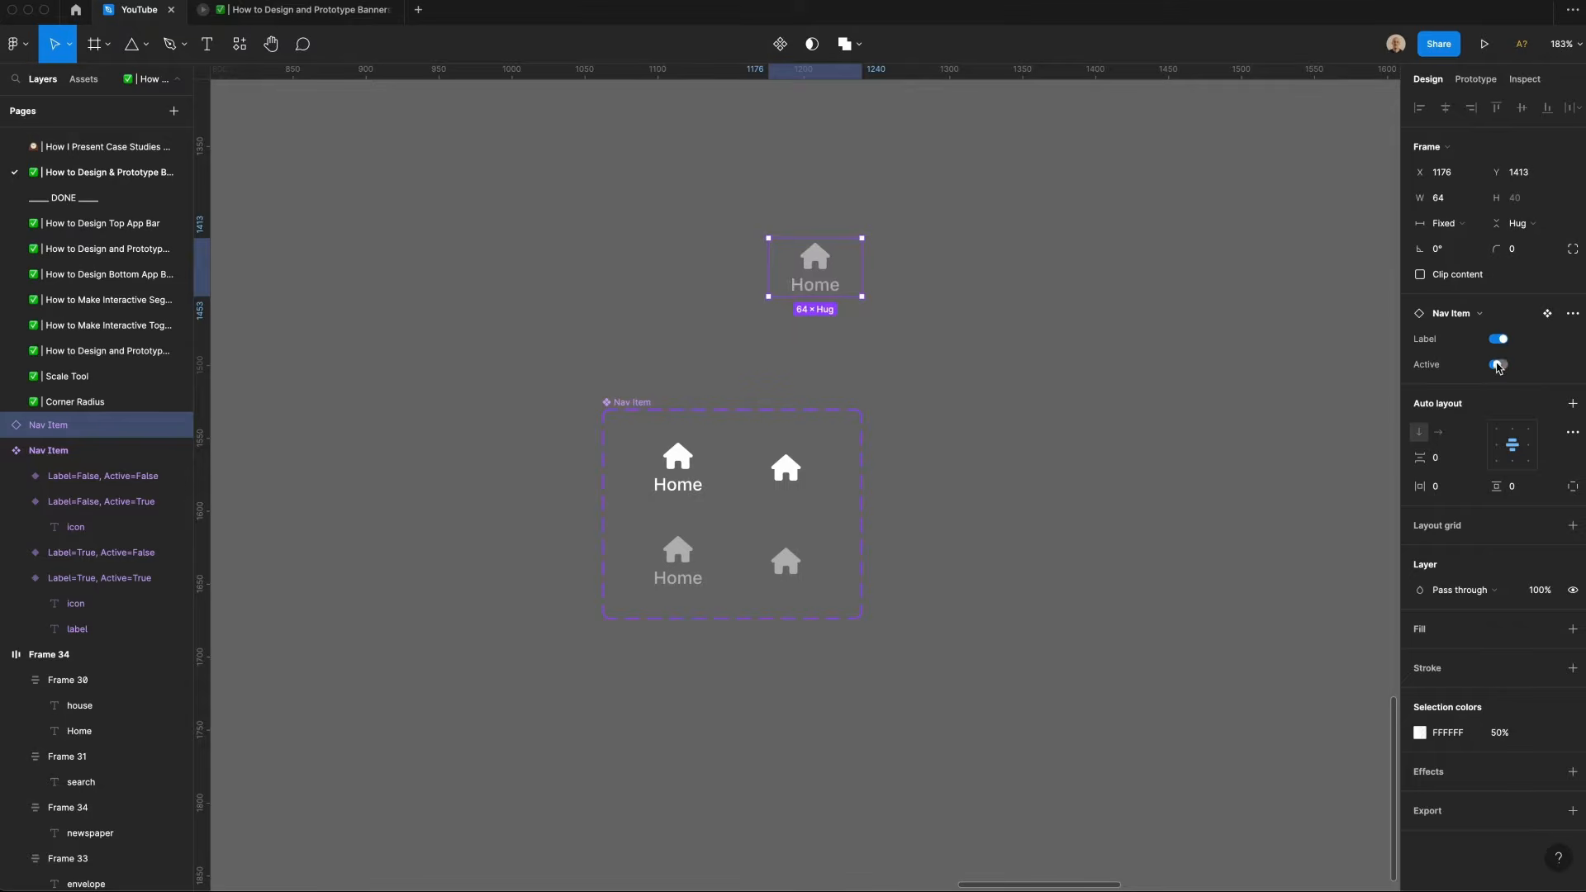
left_click(1498, 366)
Step: Duplicate the nav item instance into a horizontal row of five items
scroll(859, 298, "right", 4)
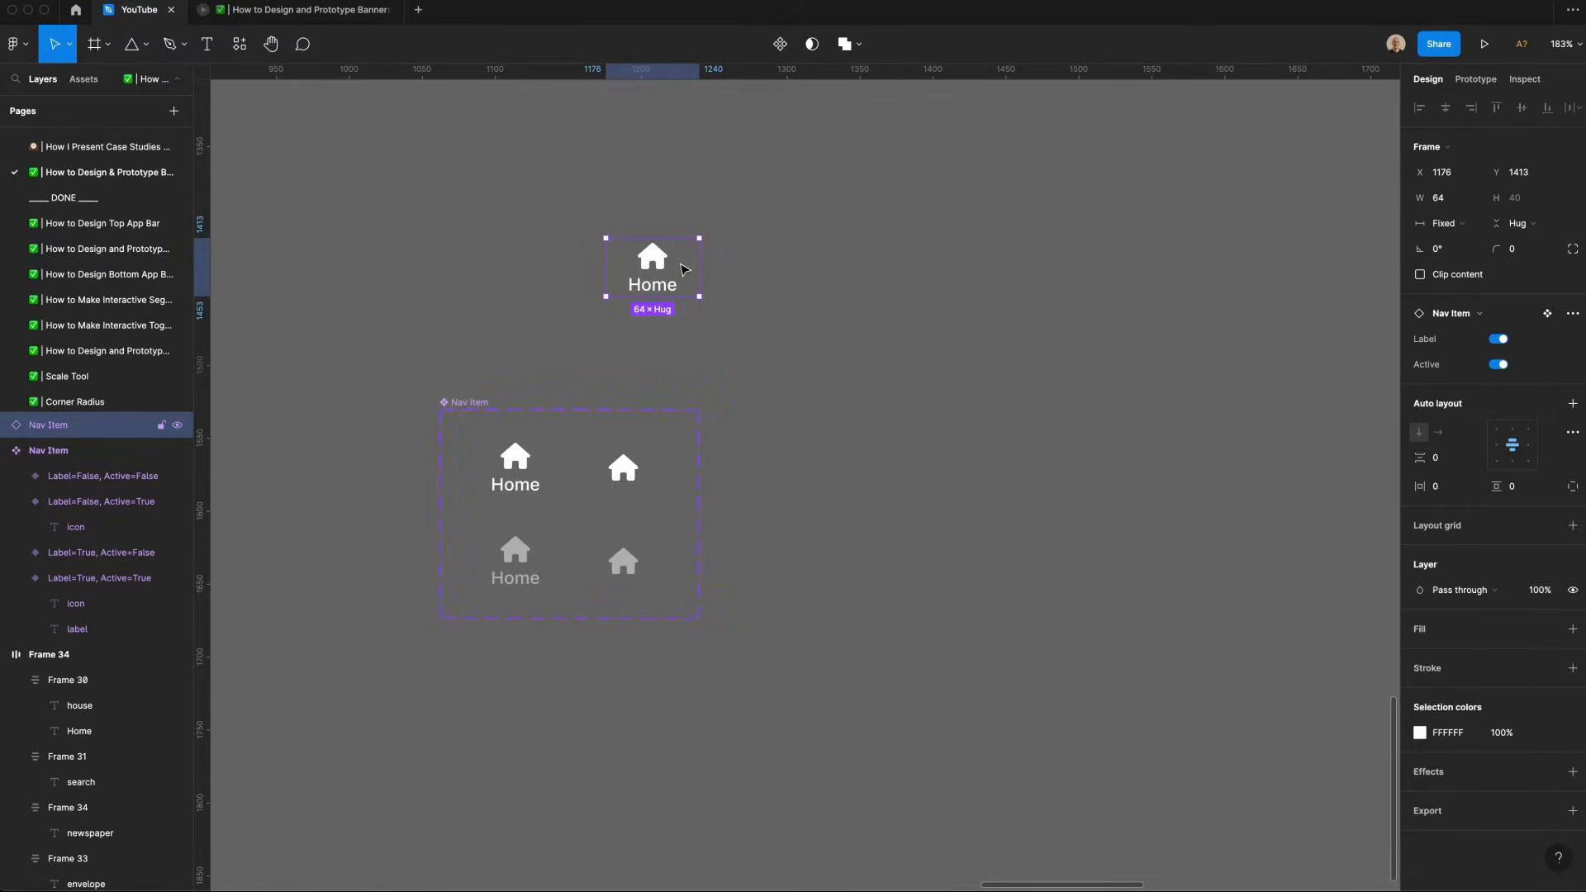
left_click_drag(682, 269, 774, 275)
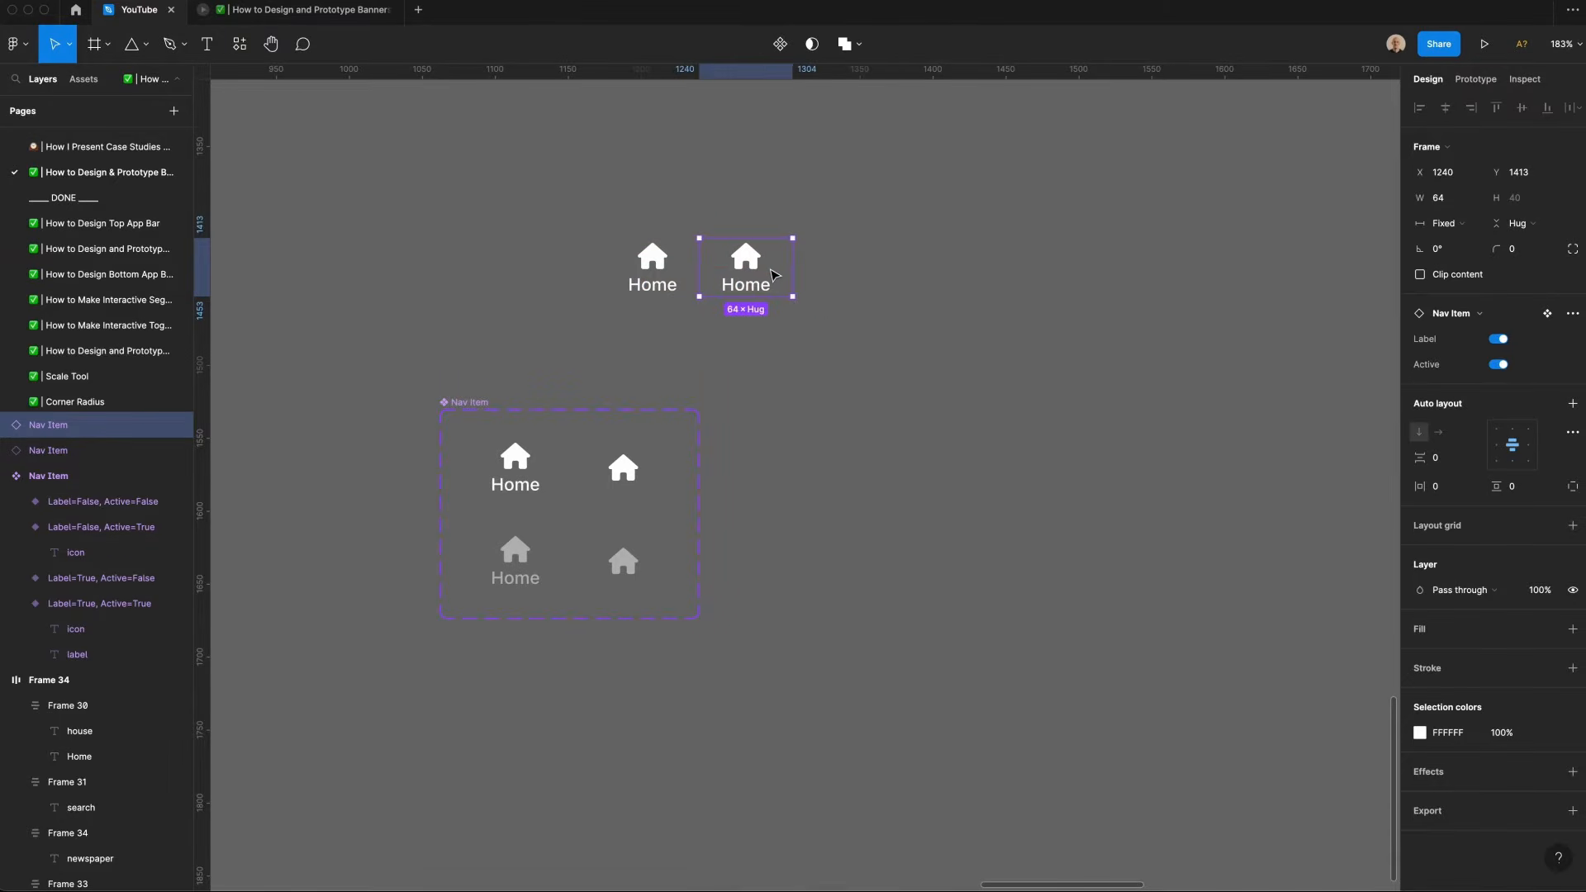
key("ctrl+d")
key("ctrl+d")
key("ctrl+d")
key("Escape")
Step: Change the second item's icon to newspaper and its label to Feed
double_click(750, 262)
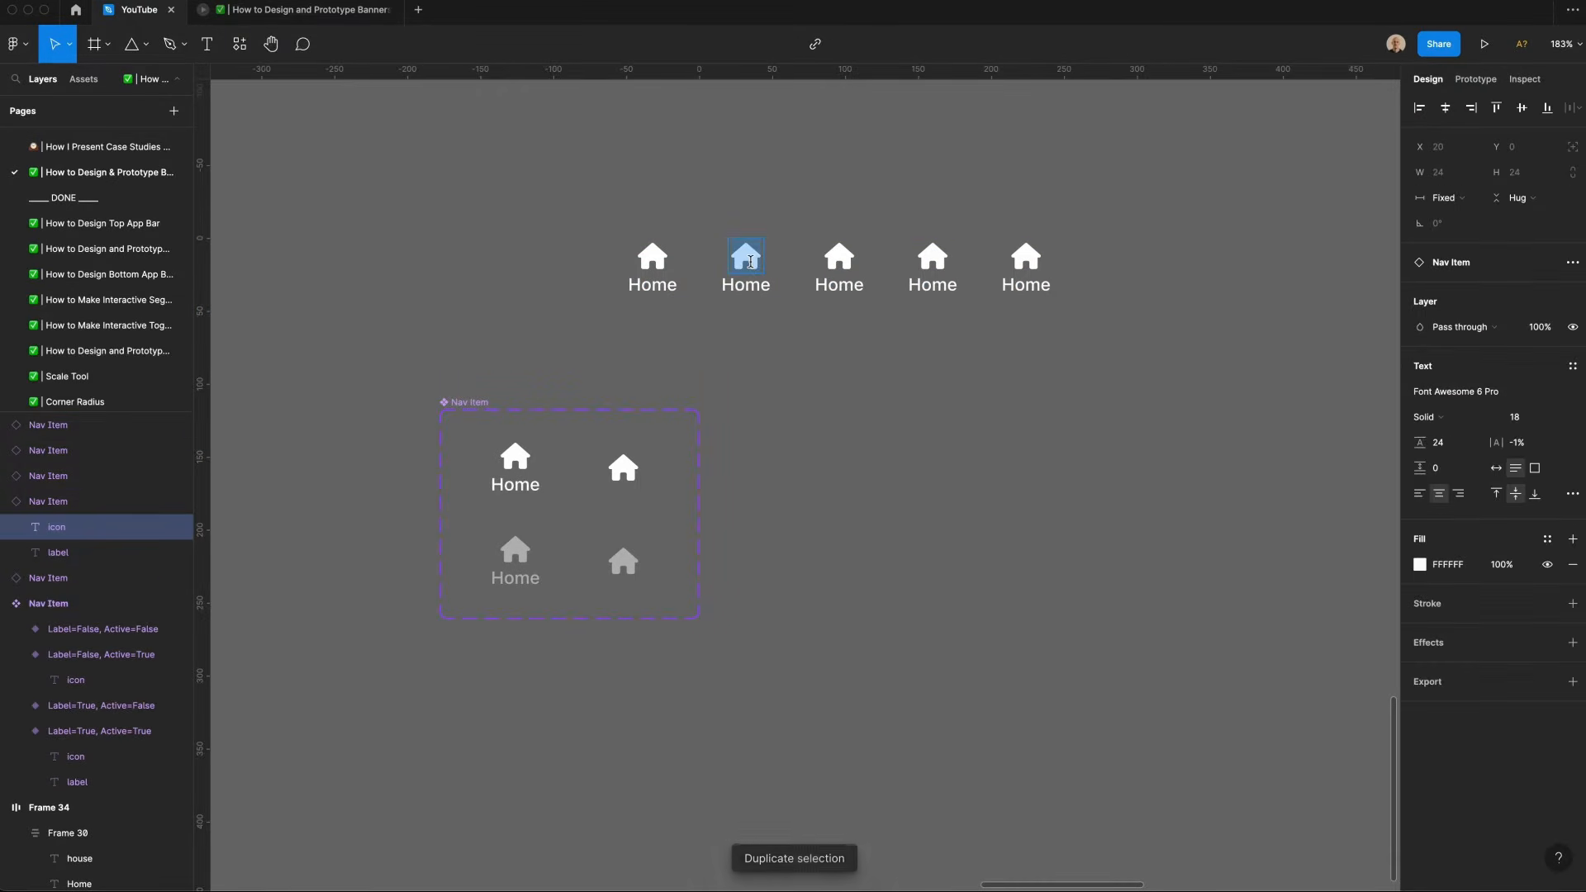
type("newspaper")
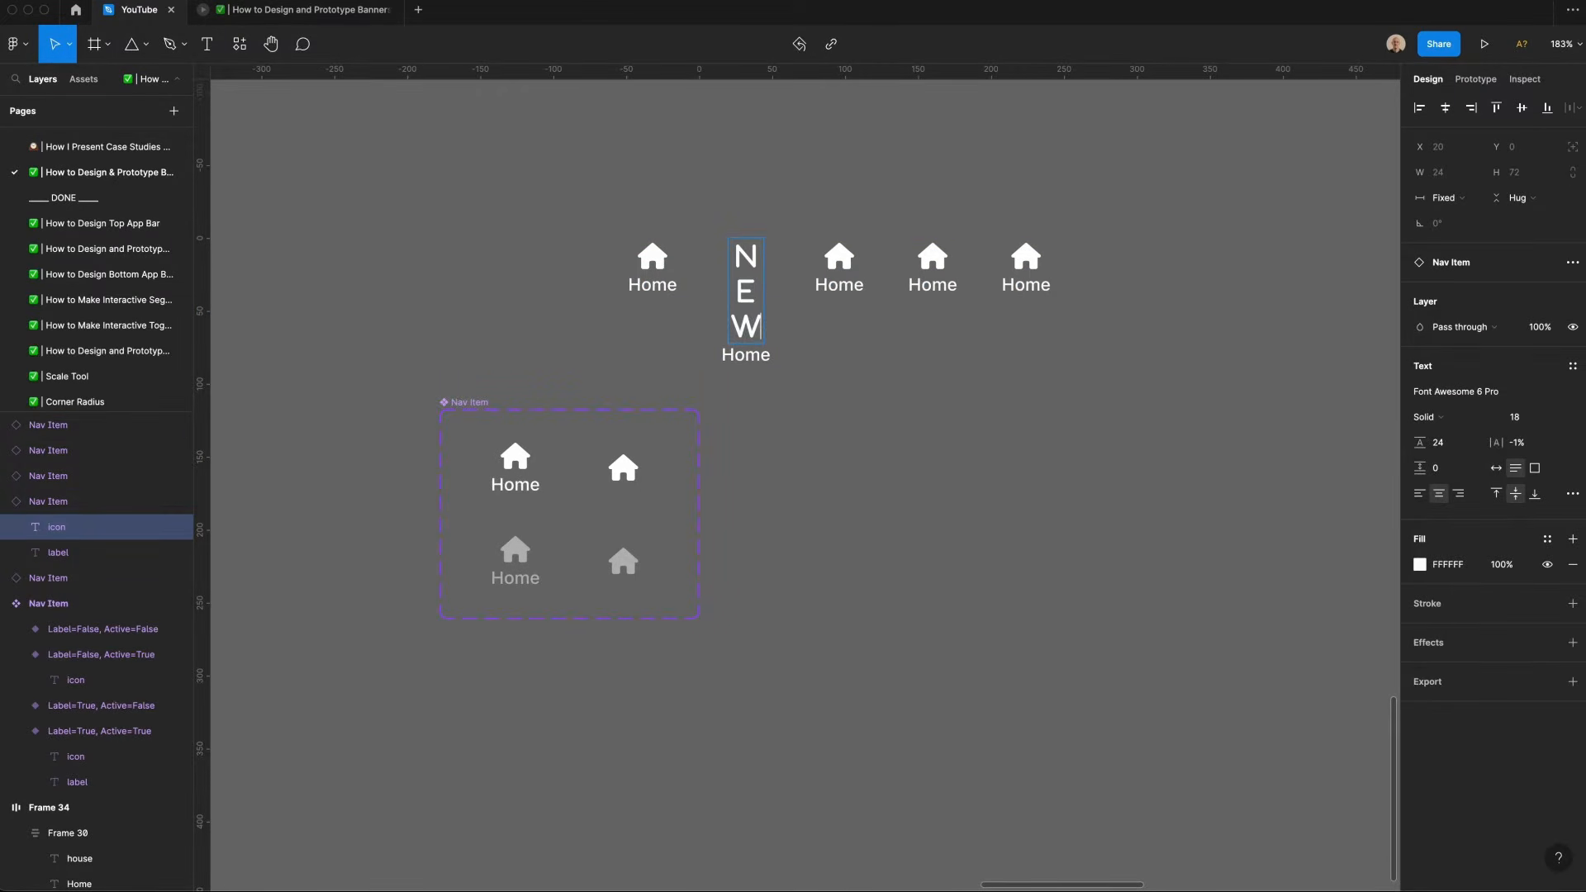
key("Escape")
key("Tab")
key("Return")
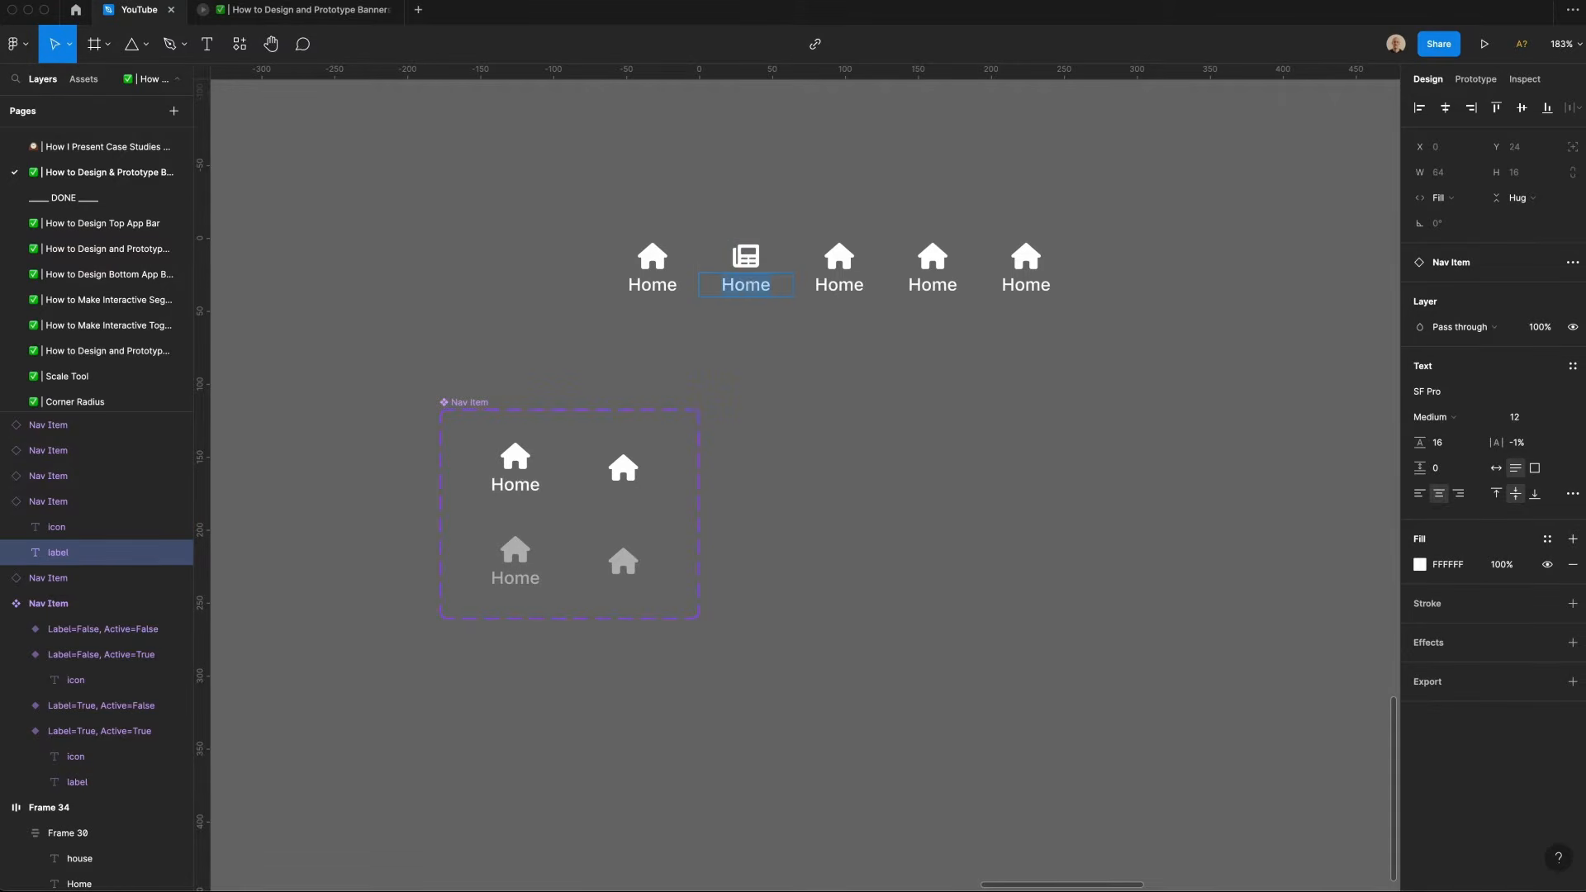
type("Feed")
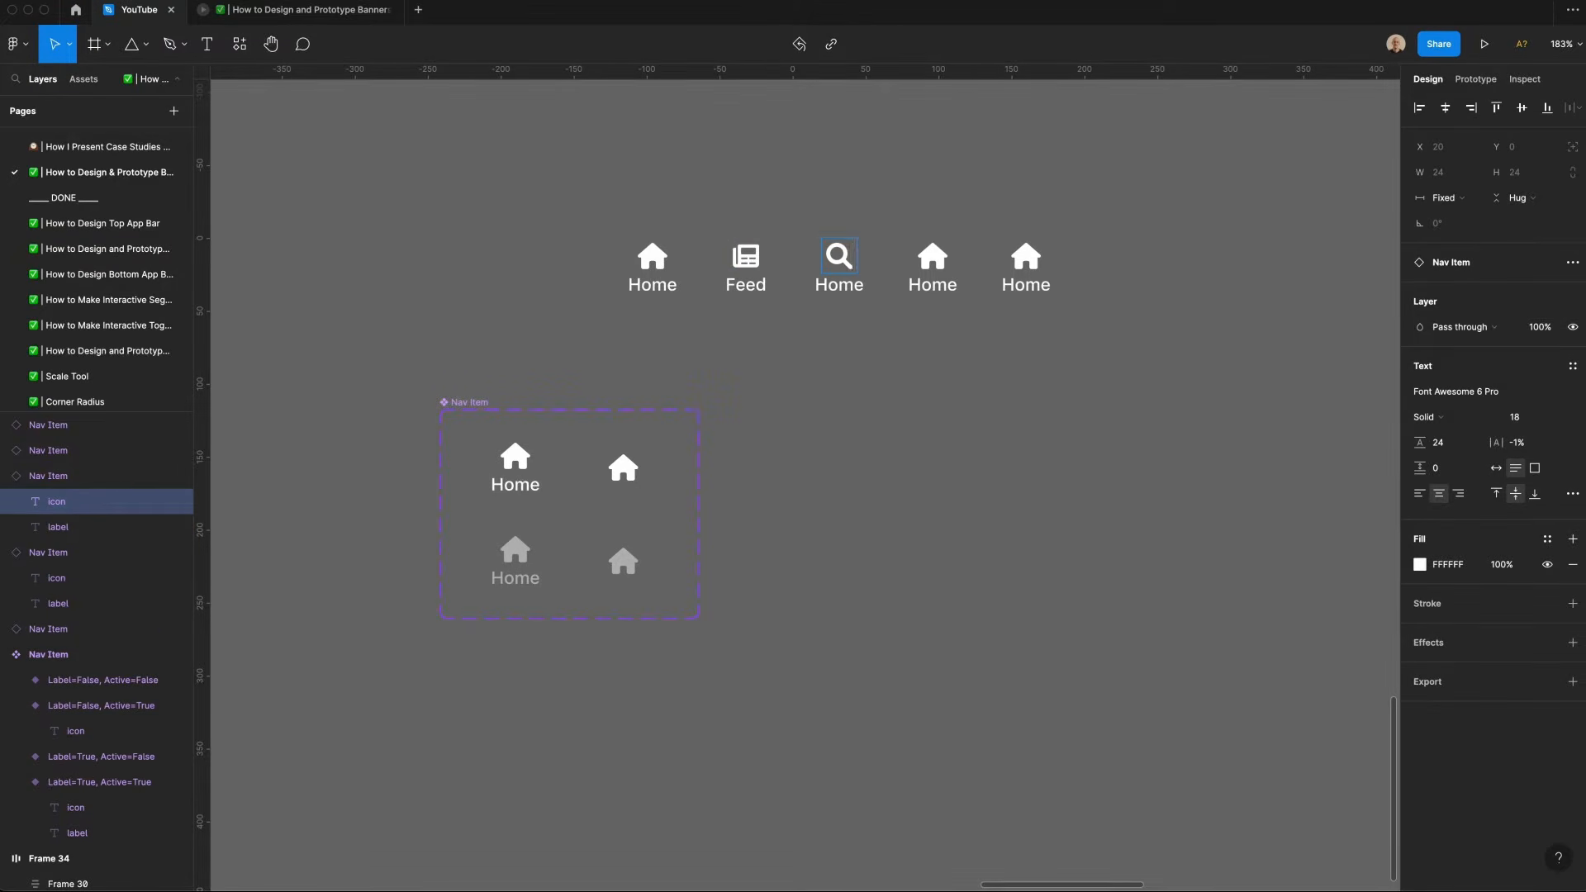
key("Escape")
Step: Change the third item's icon to search and its label to Search
key("Tab")
key("Return")
type("Search")
key("Escape")
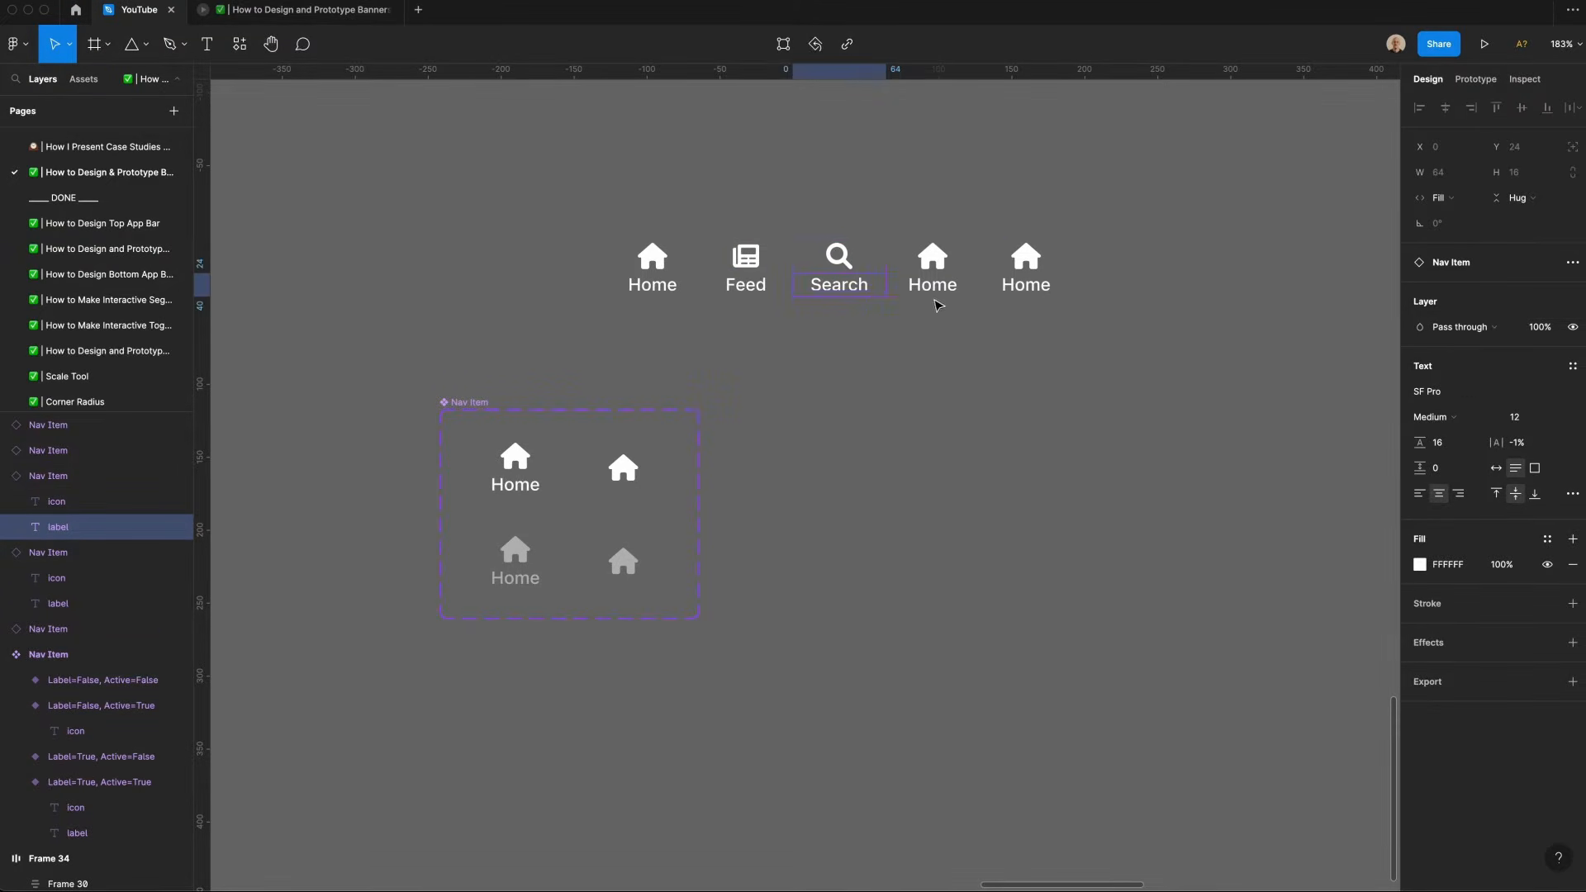
Step: Change the fourth item's icon to envelope and its label to Messages
double_click(940, 265)
type("bell")
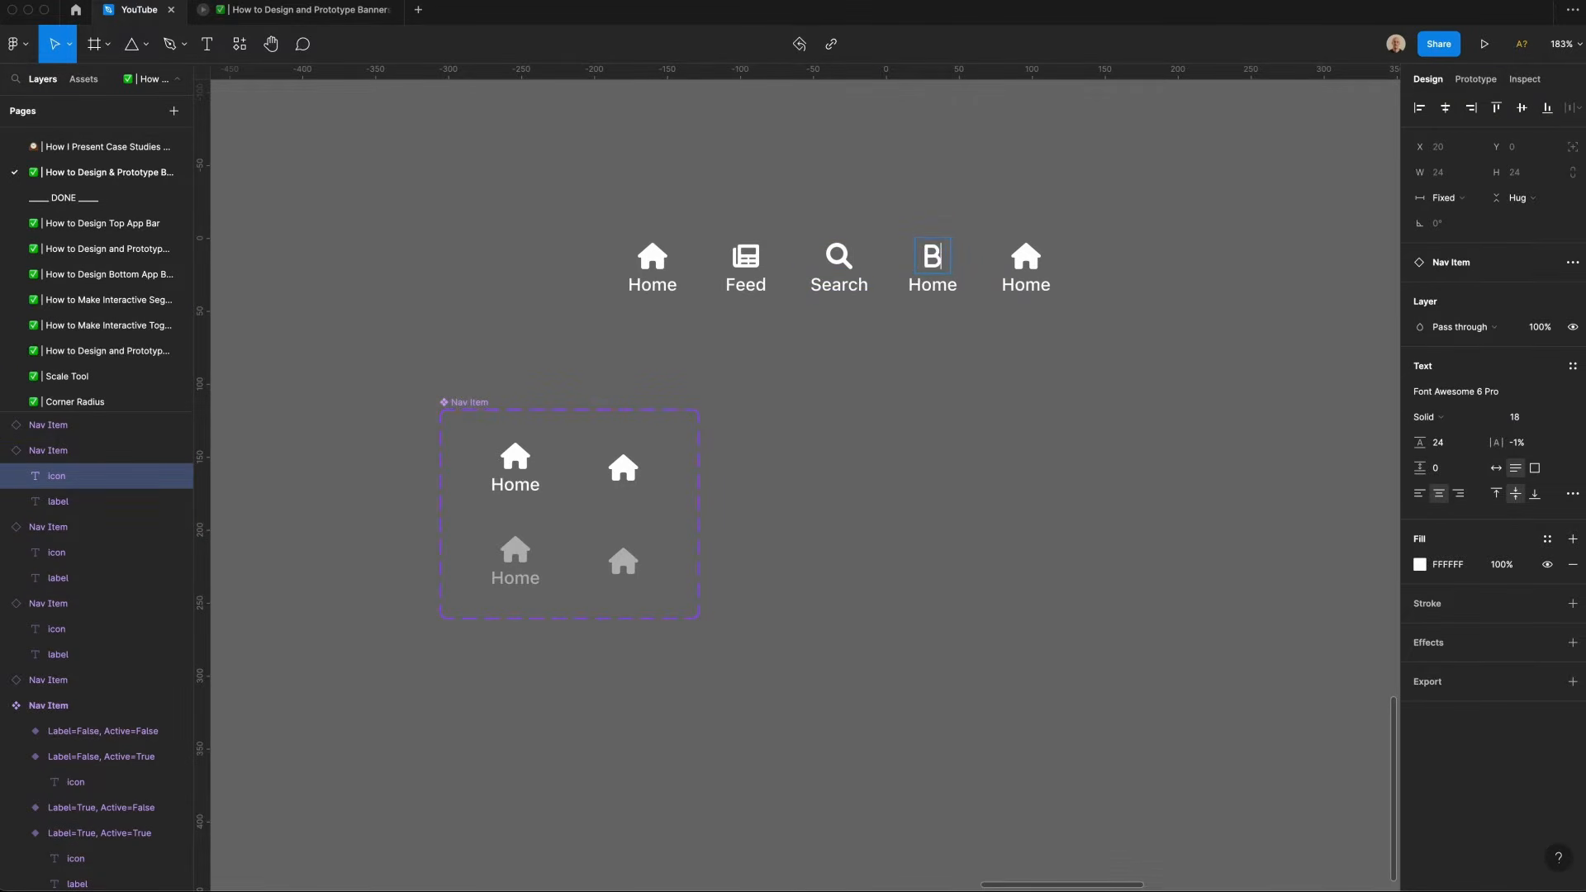
type("envelope")
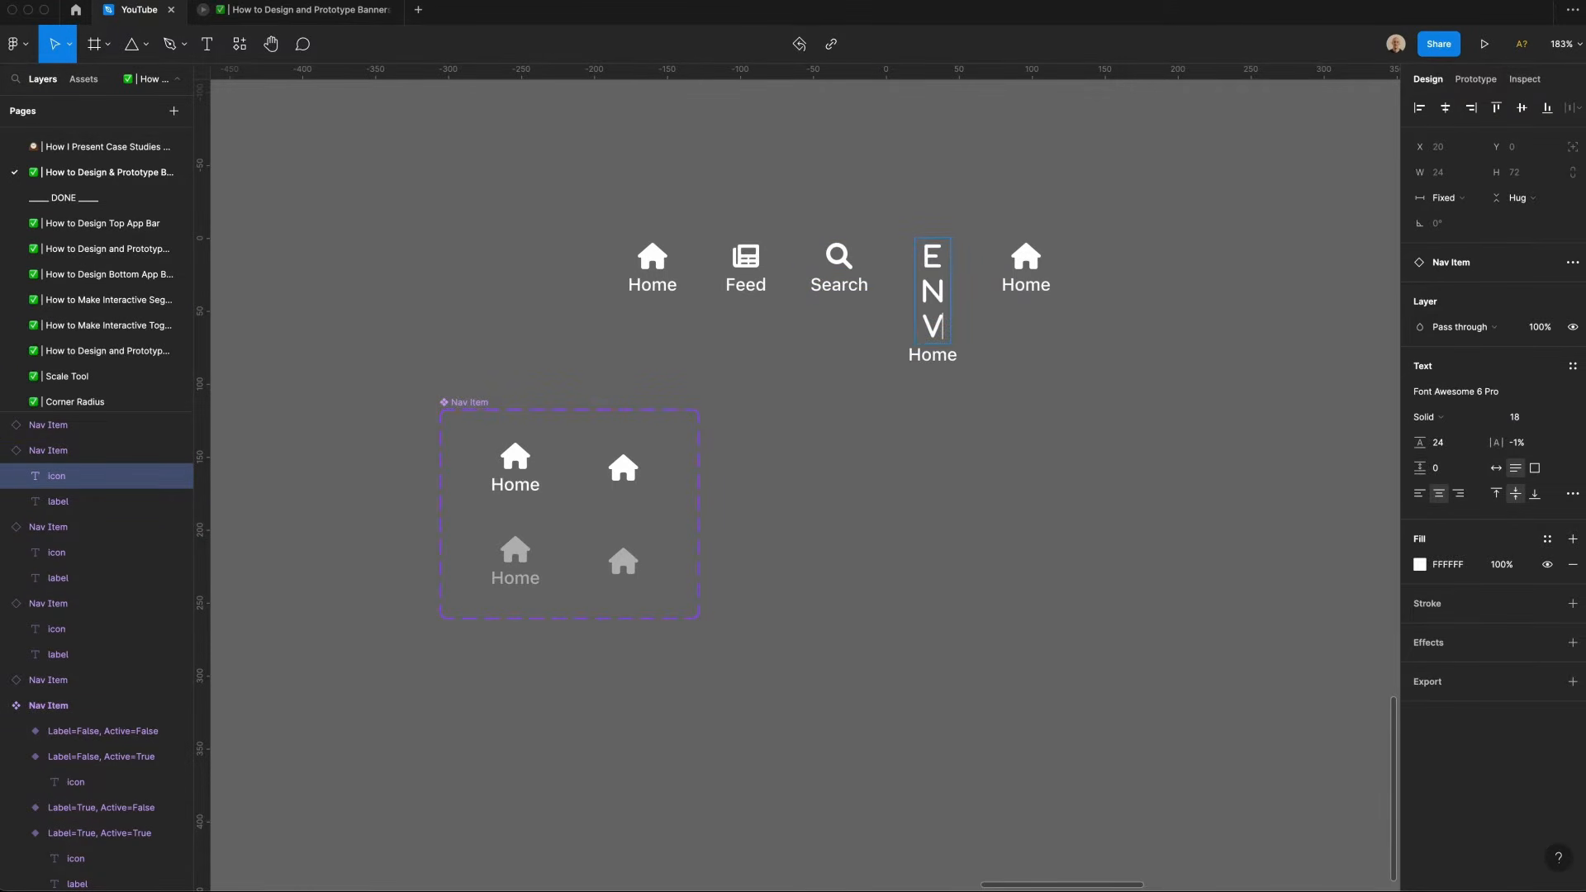
key("Escape")
key("Tab")
key("Return")
type("Messages")
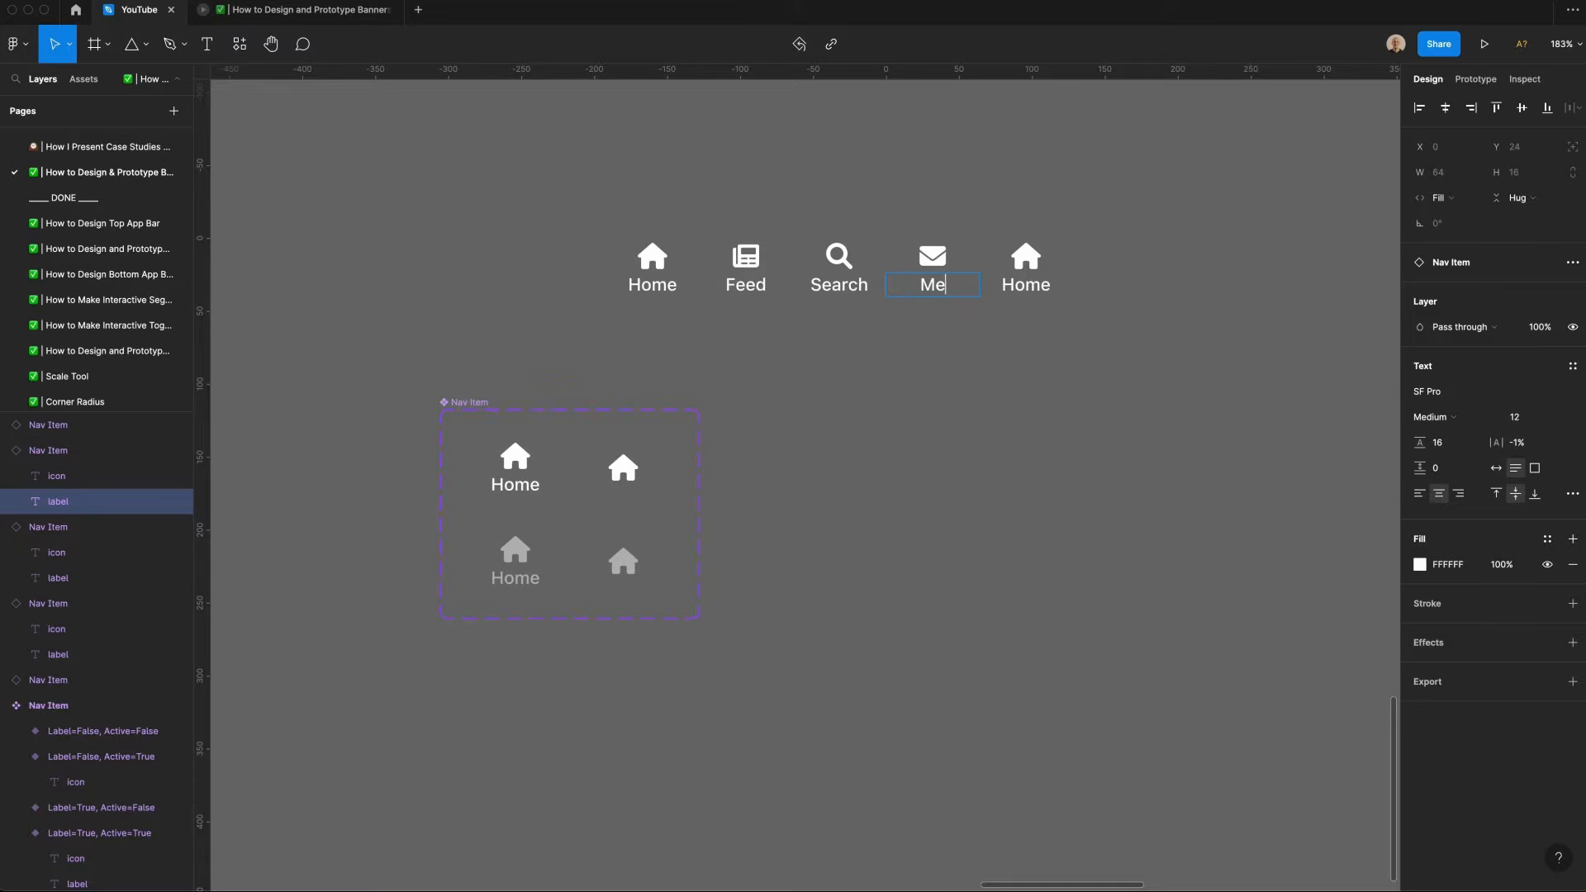
Step: Change the fifth item's icon to user and its label to Profile
double_click(1016, 258)
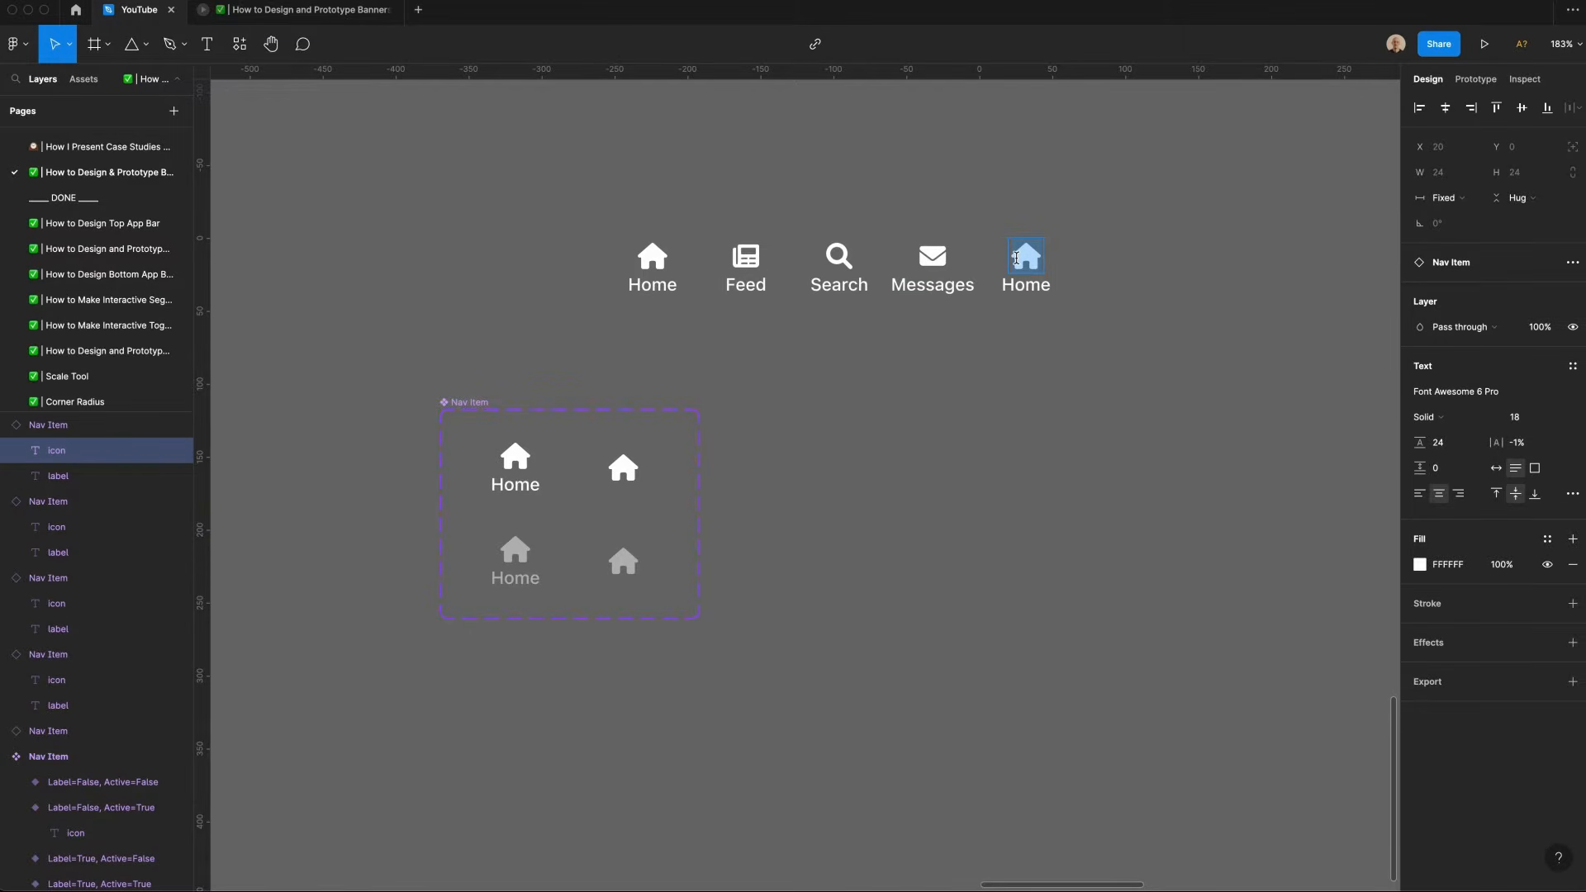
type("user")
double_click(1037, 293)
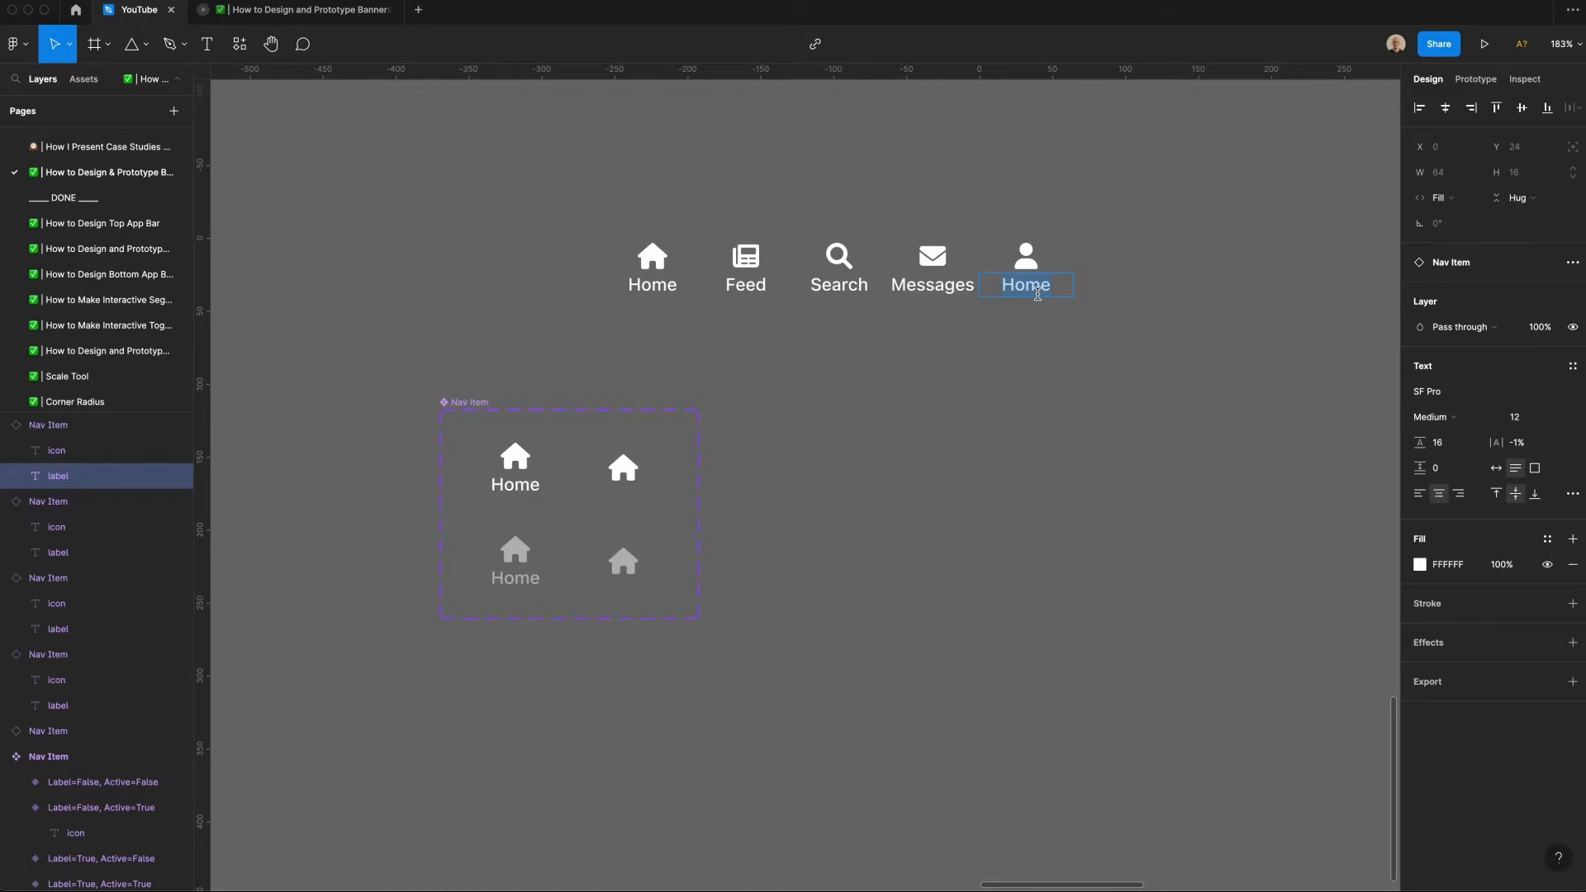
type("Profile")
key("Escape")
key("Escape")
Step: Wrap all five nav items in a horizontal auto layout frame with 12 spacing between items
key("ctrl+a")
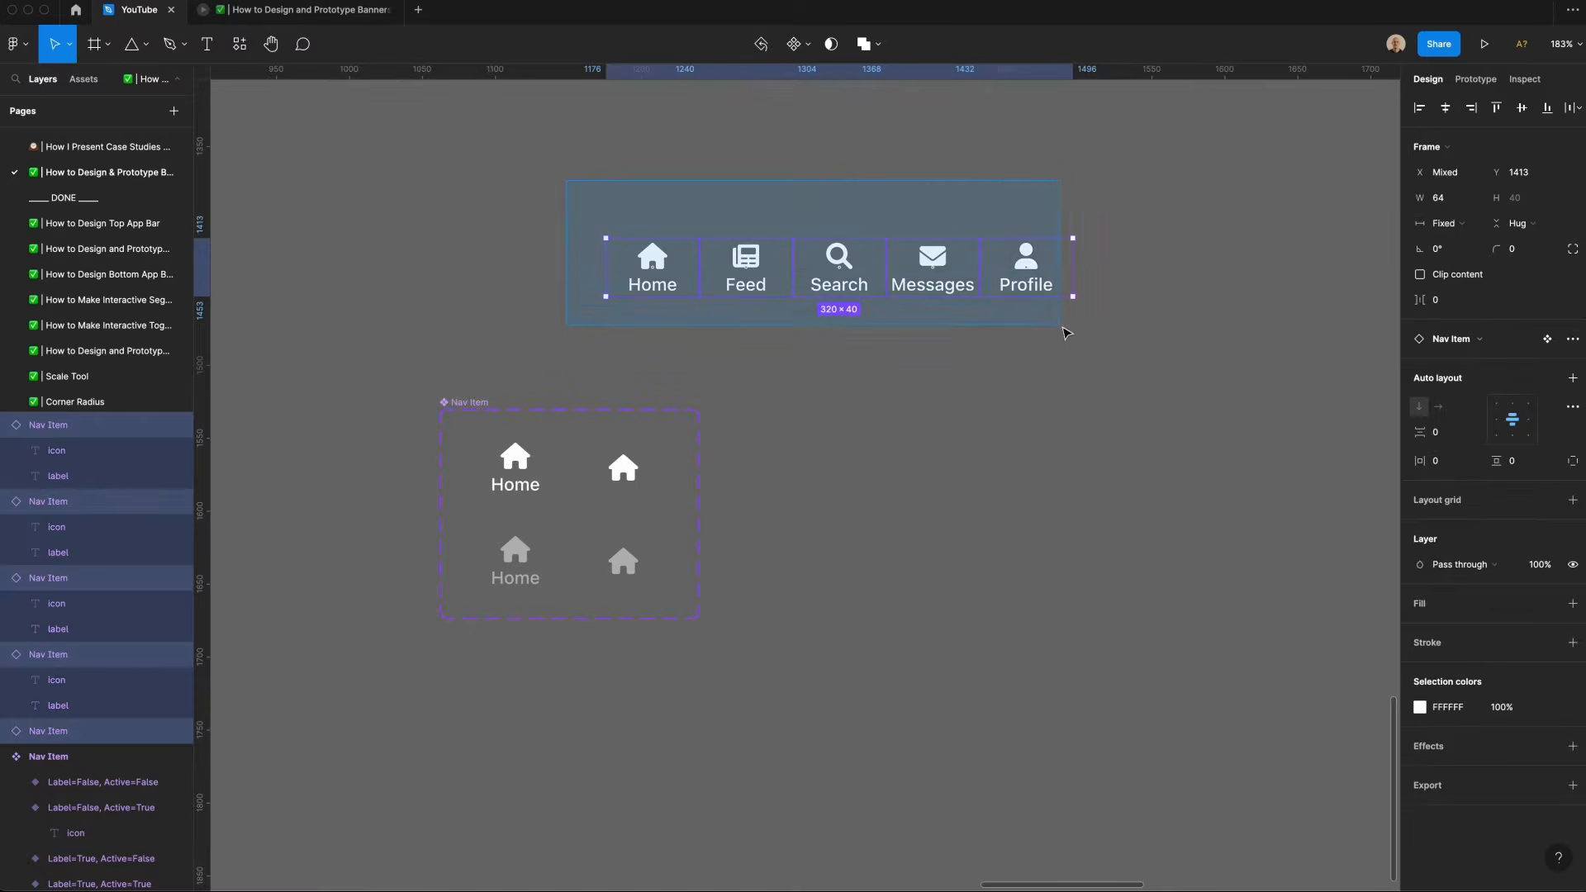
key("shift+a")
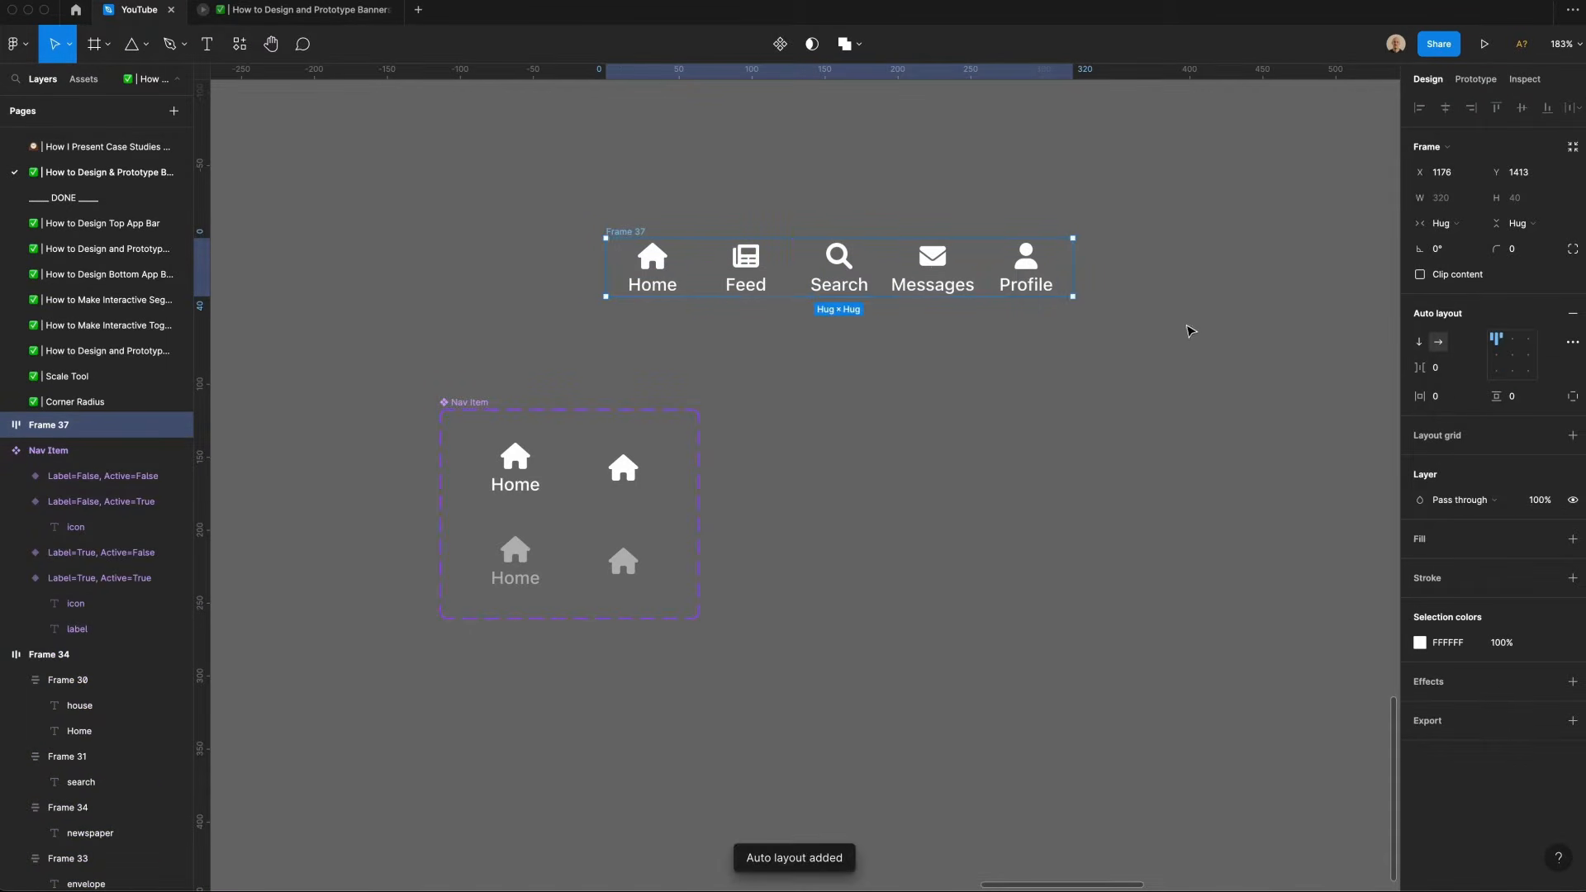
left_click(1455, 369)
type("12")
key("Return")
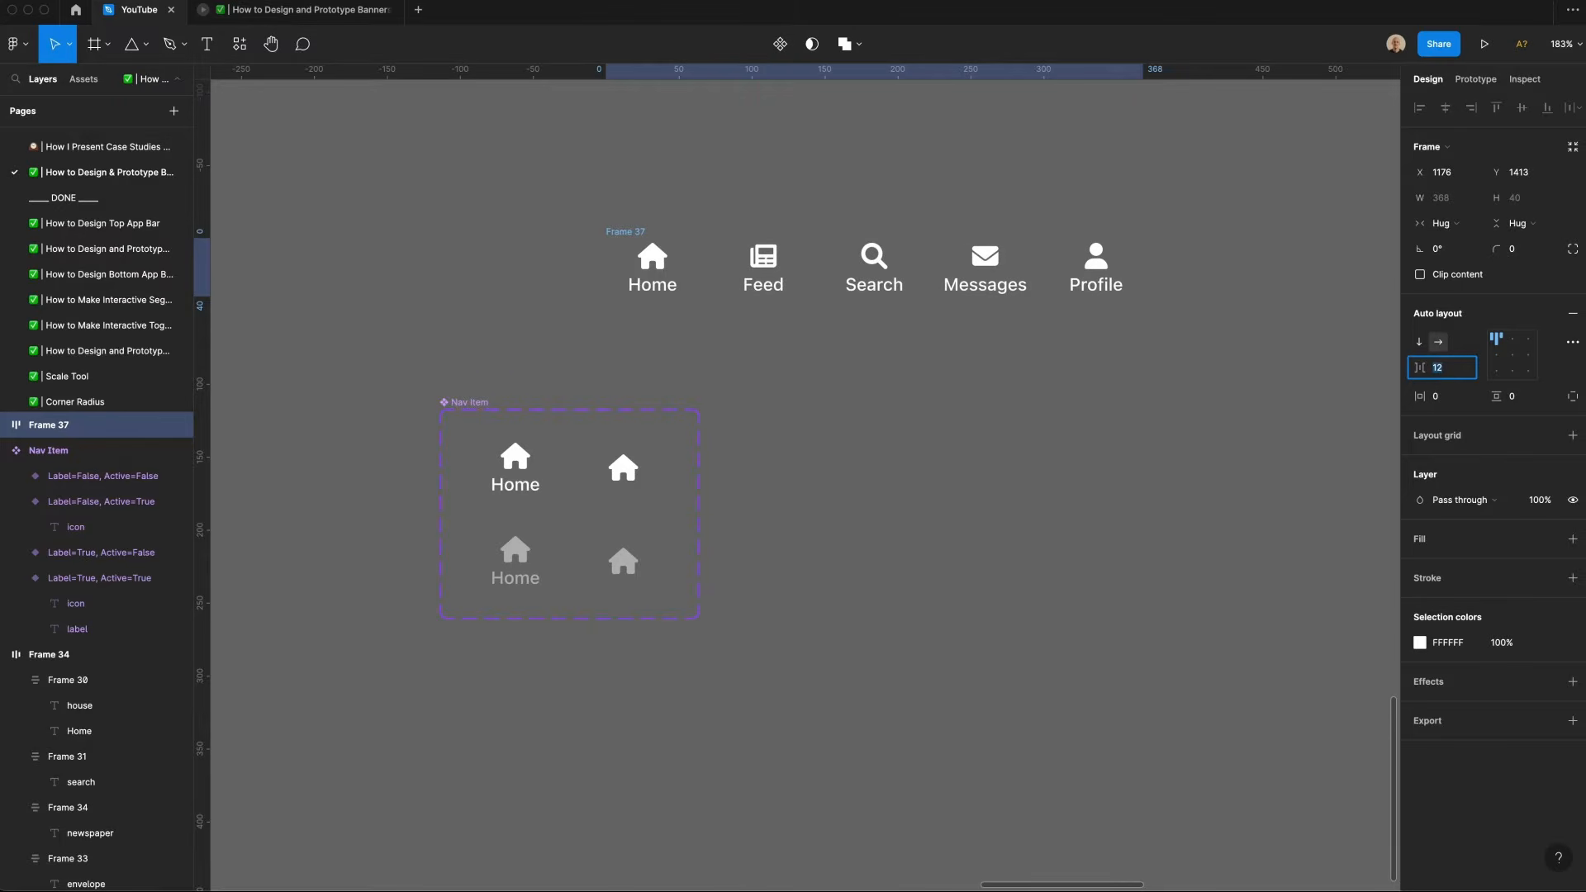
Step: Set the frame's padding to 3.5 horizontally, 8 at the top and 12 at the bottom
left_click(1443, 398)
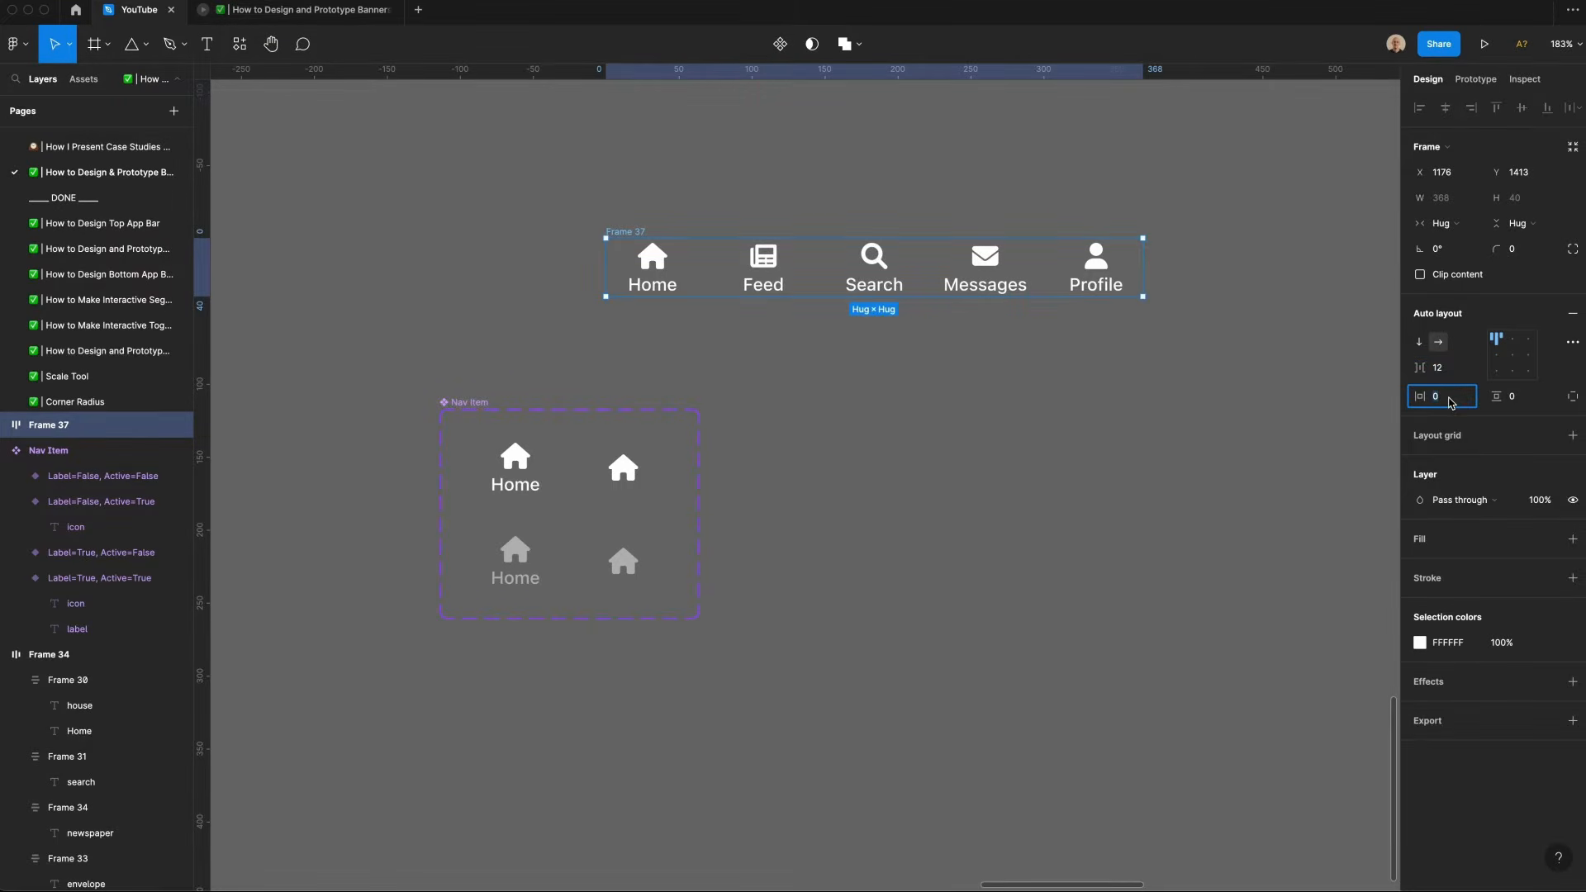
type("10")
key("Return")
type("3.5")
key("Return")
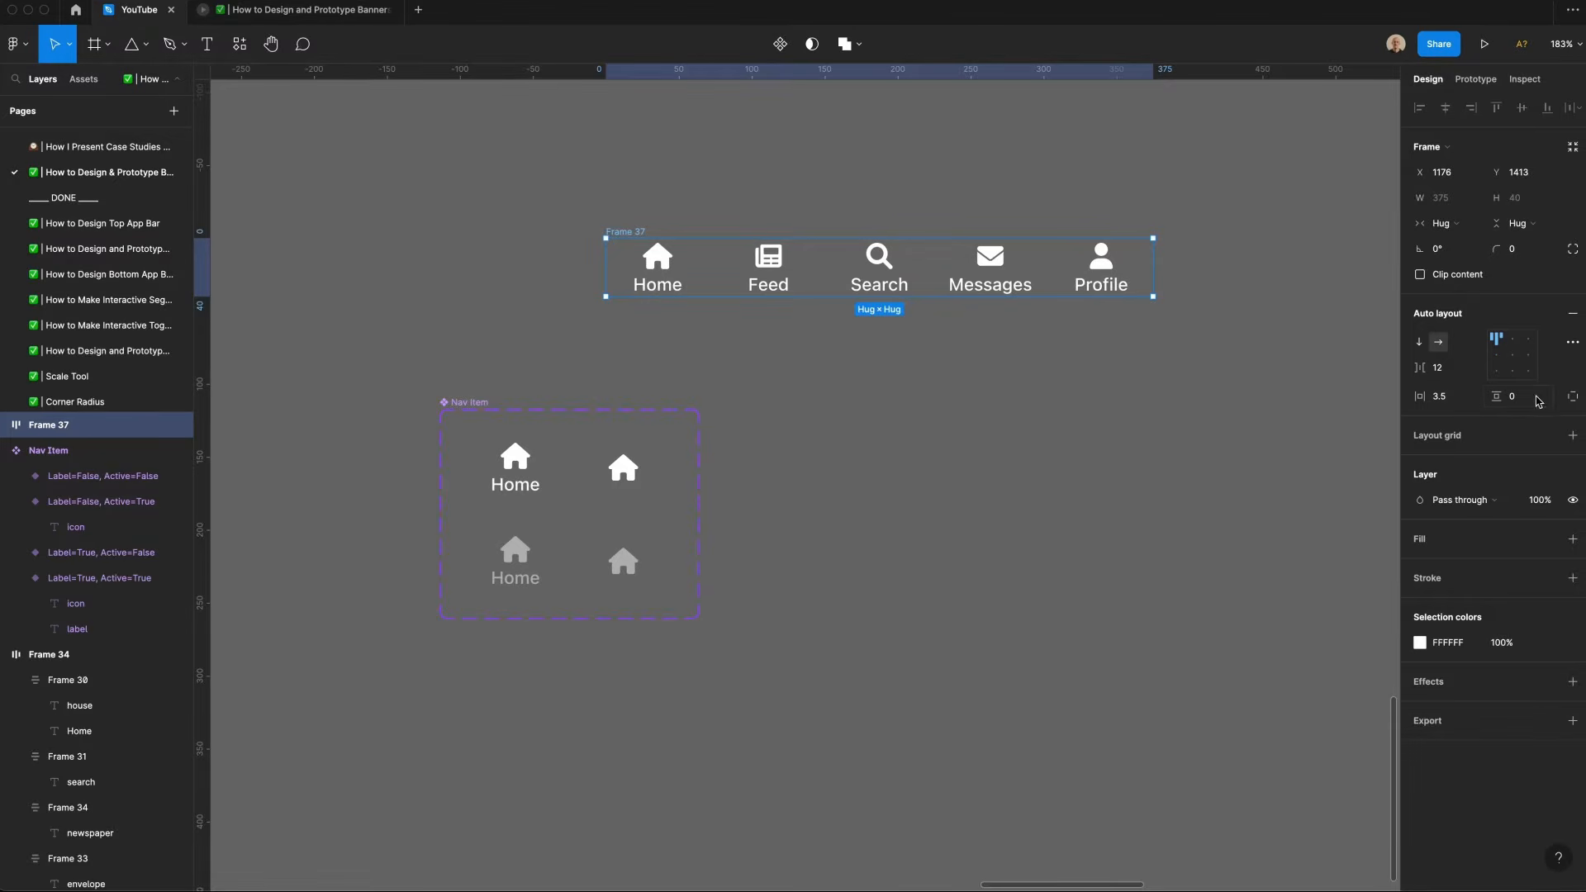
left_click(1569, 397)
left_click(1526, 423)
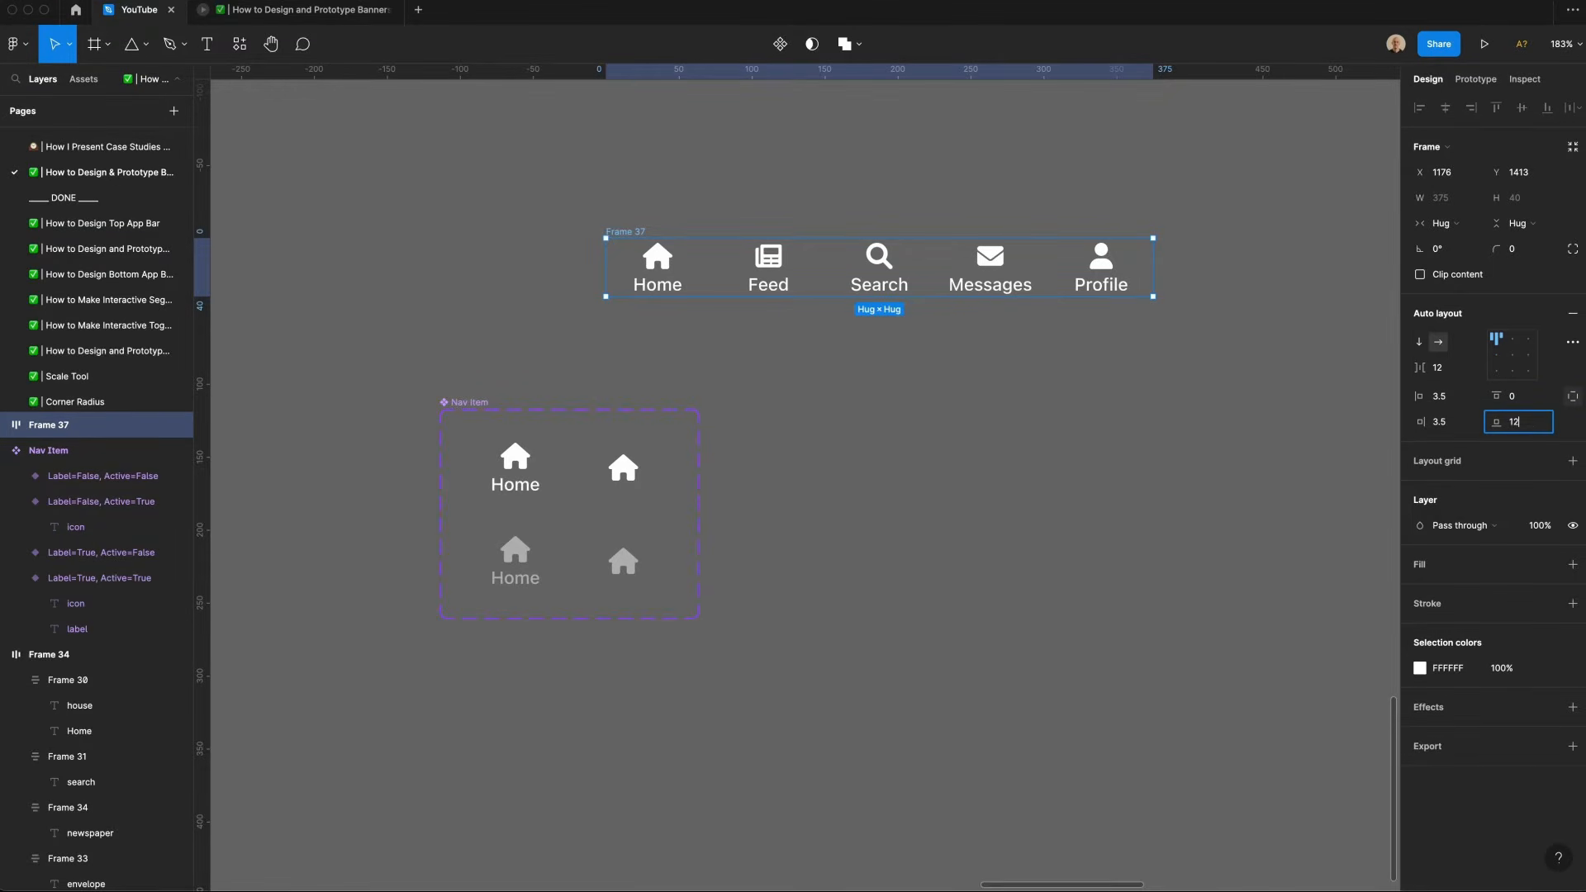
type("12")
left_click(1529, 396)
type("8")
key("Return")
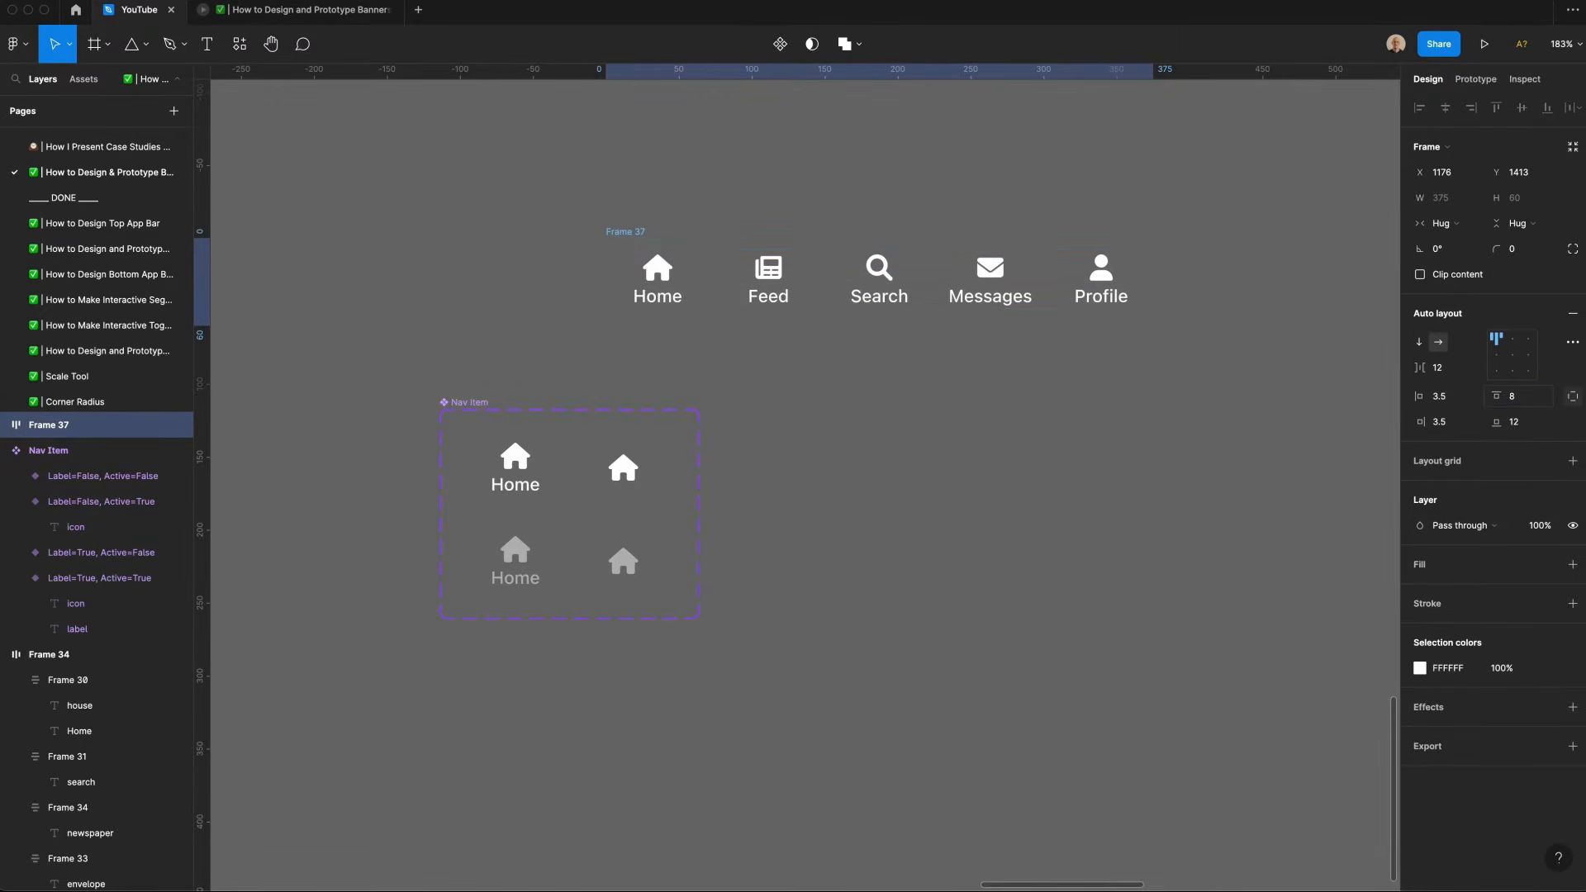
key("Escape")
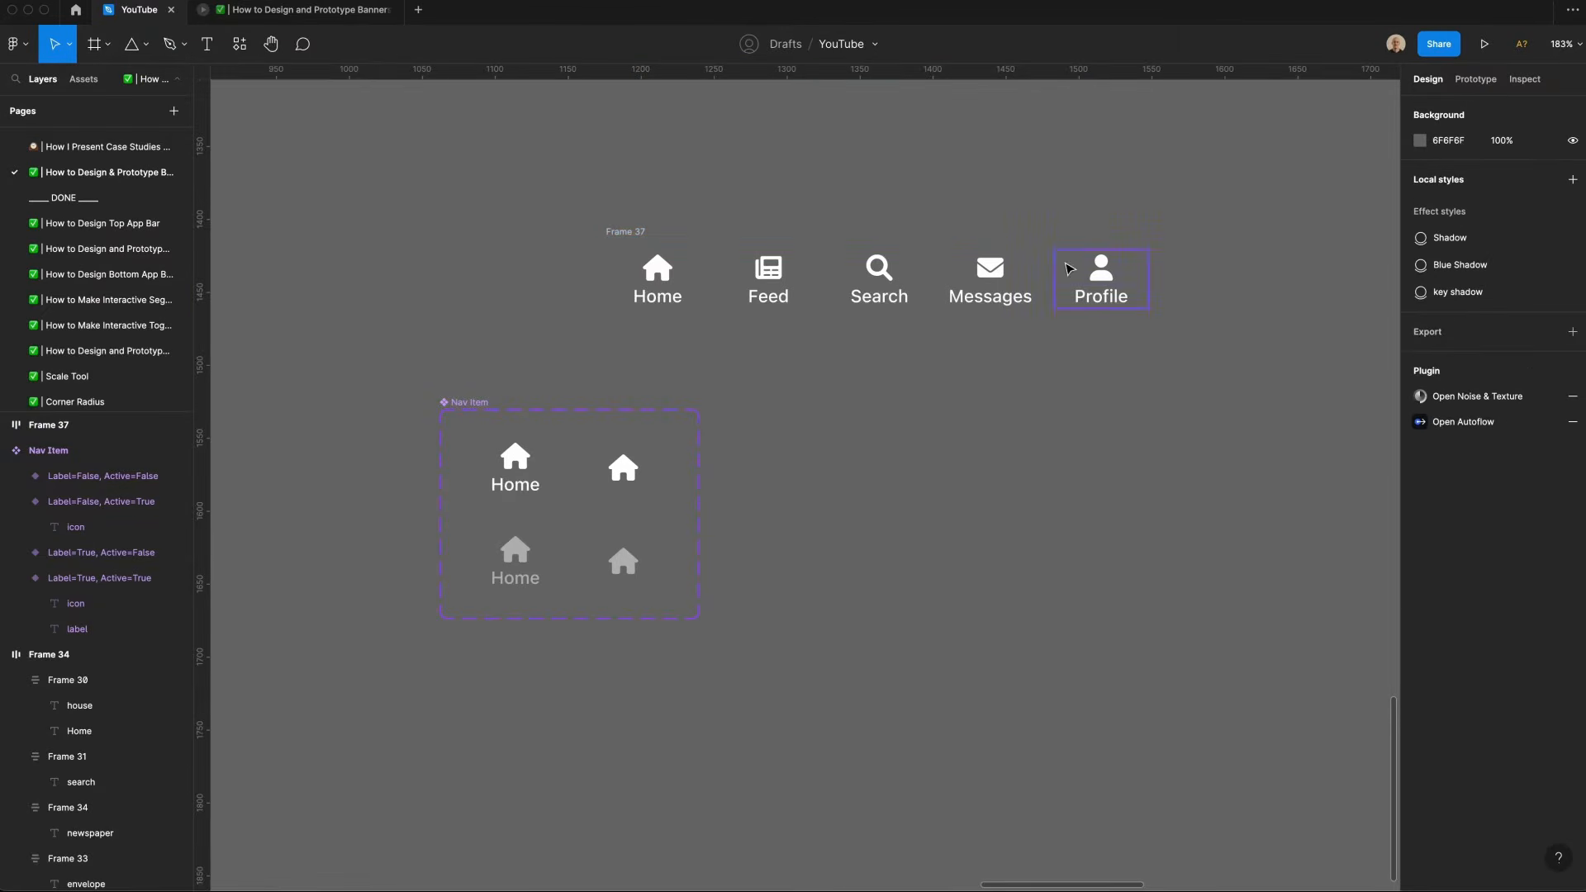
Step: Add a fill to the frame and pick the purple 5536FF swatch
left_click(634, 231)
left_click(1571, 564)
left_click(1419, 590)
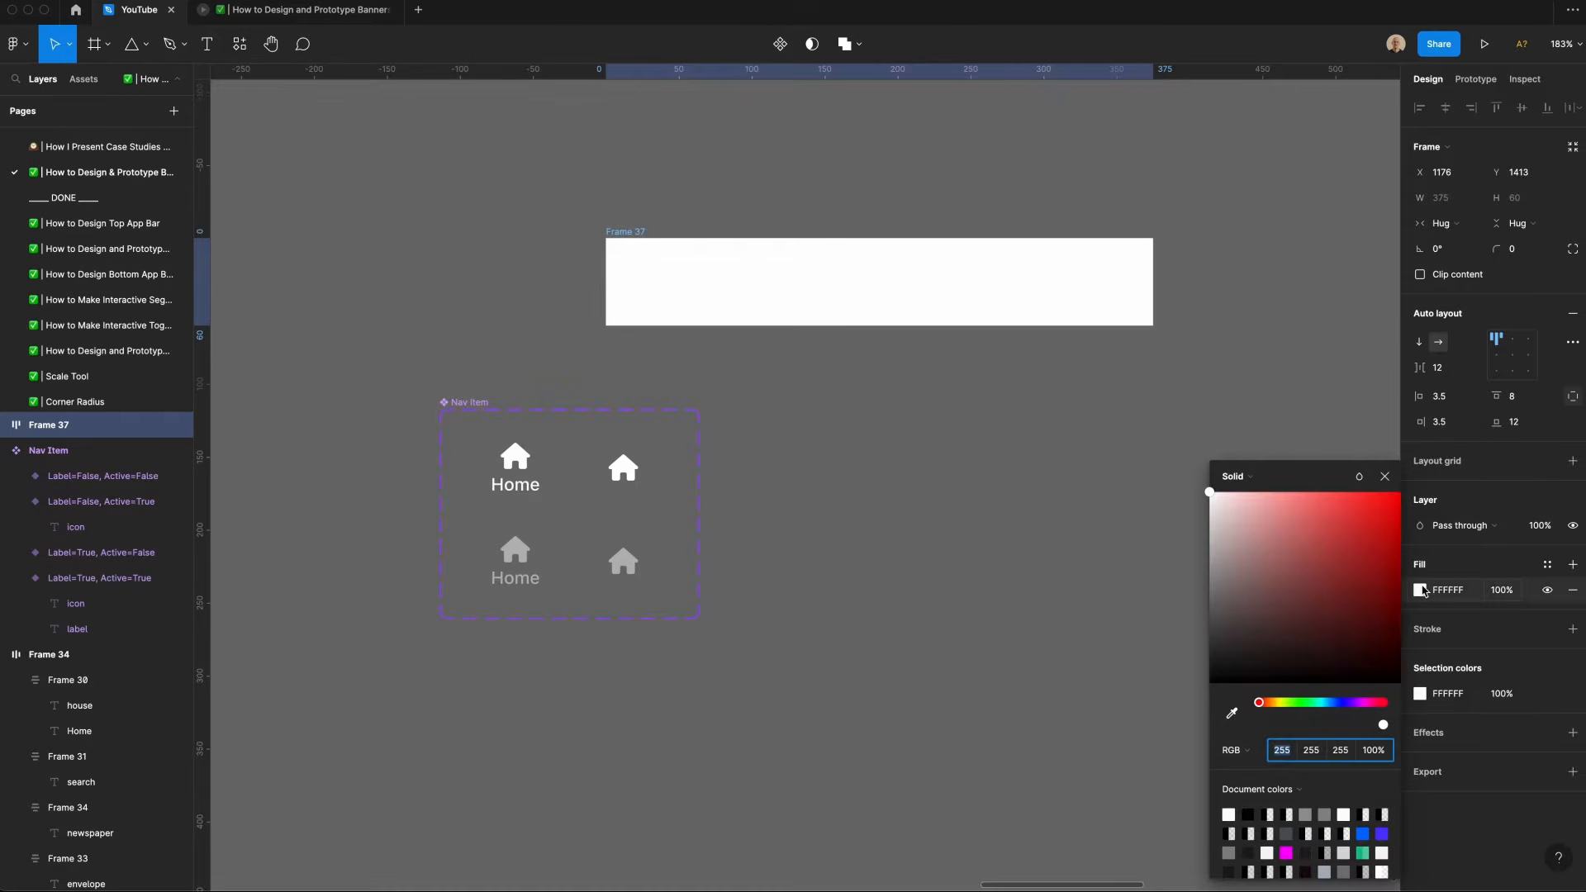
left_click(1381, 834)
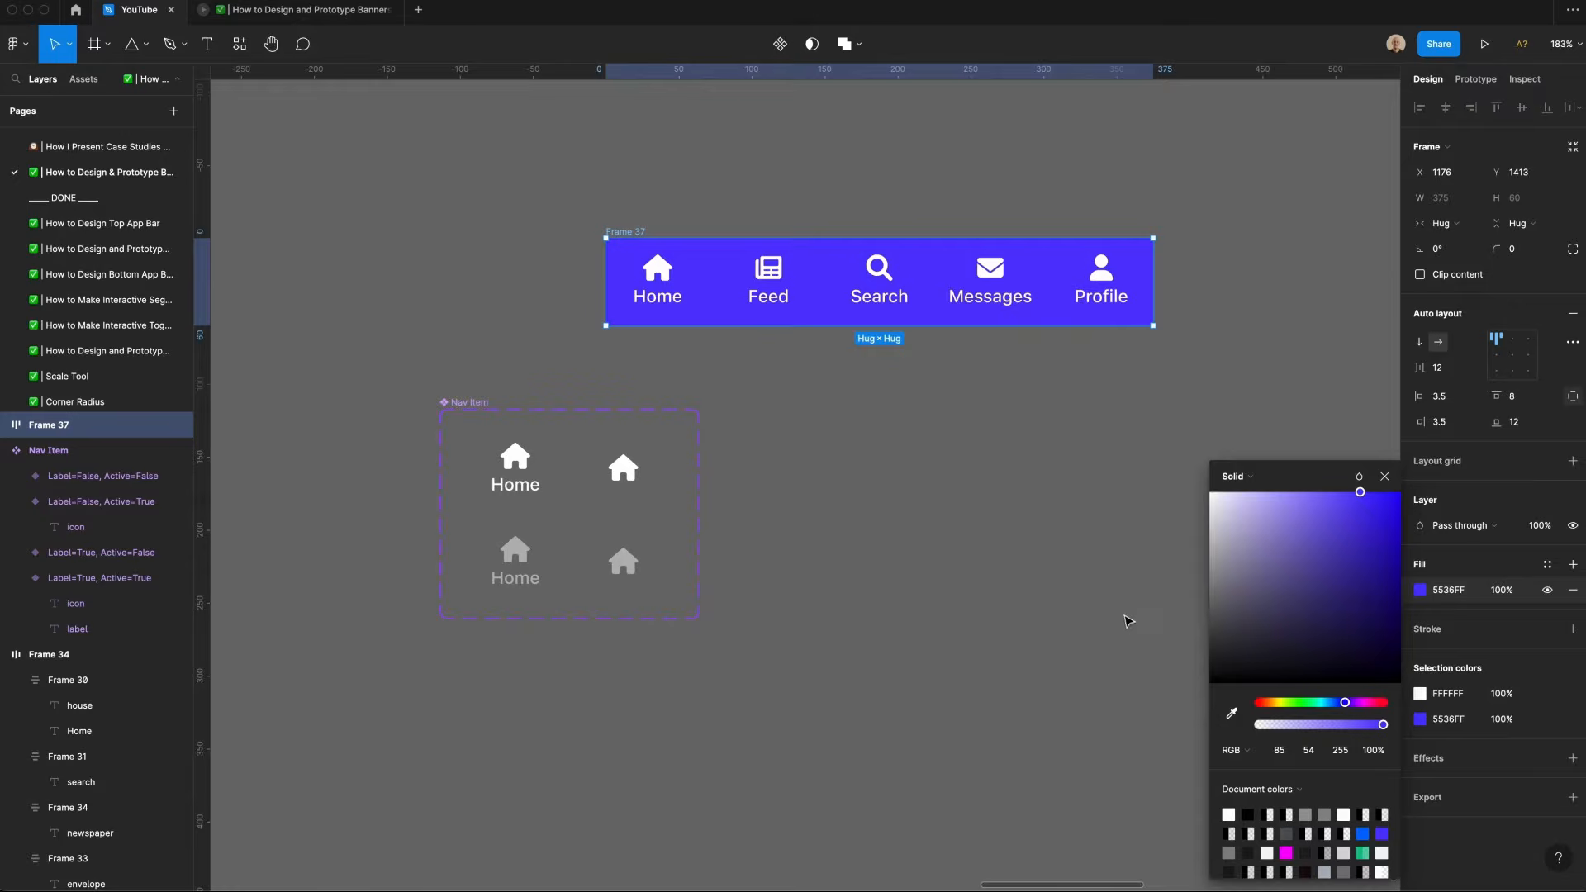
Step: Move the frame and rename it Nav Bar
left_click_drag(628, 232, 759, 254)
type("Na")
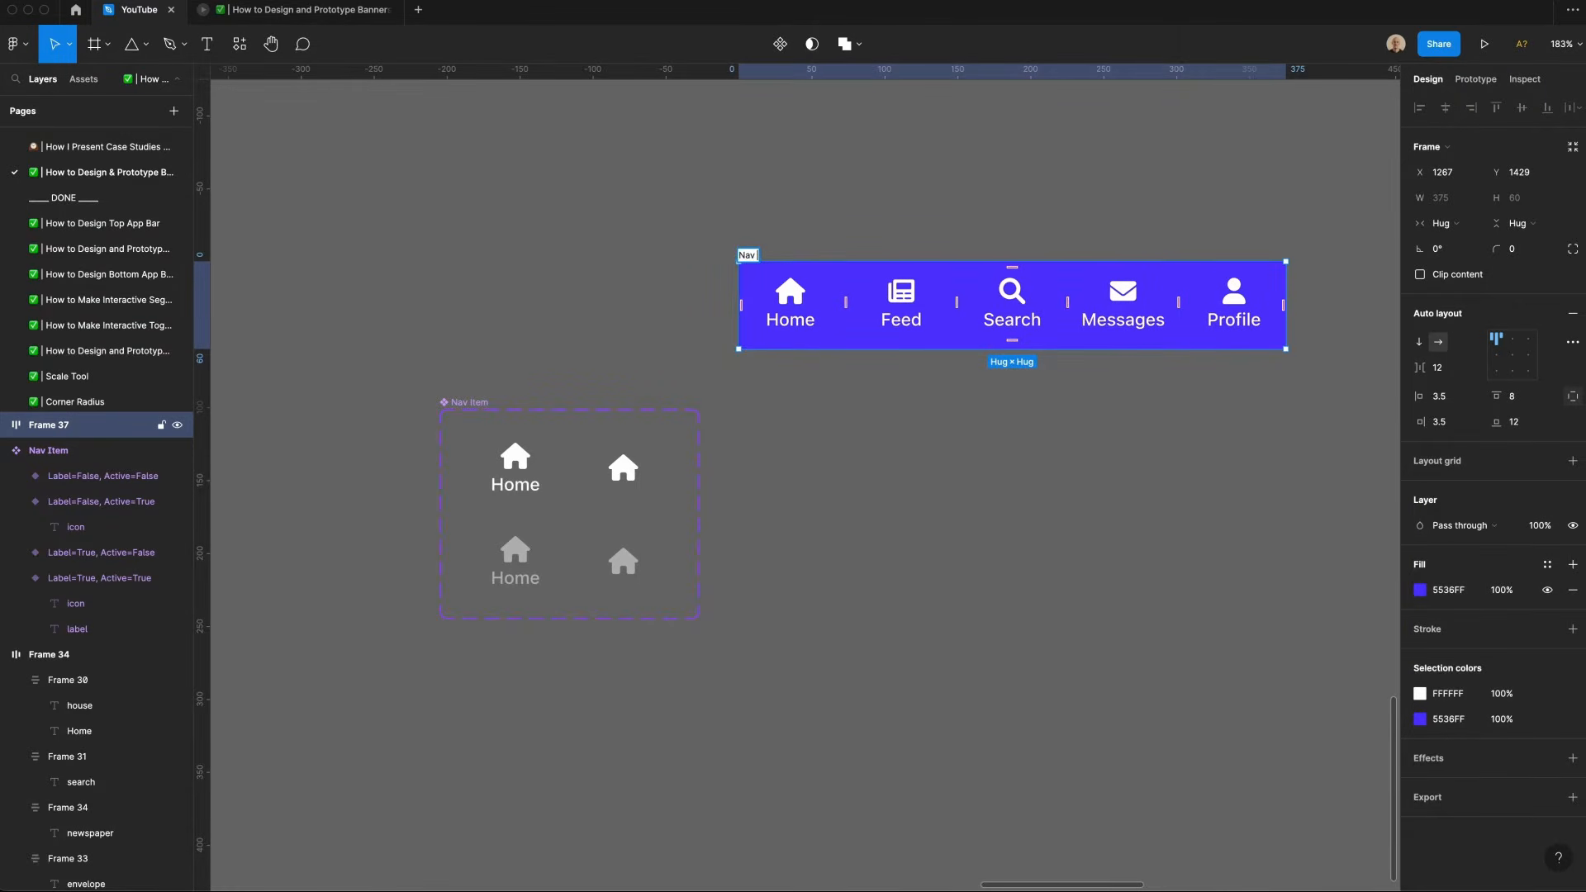
type("v")
type("Bar")
Step: Turn off Label and Active on the Feed, Search, Messages and Profile items
left_click(901, 310)
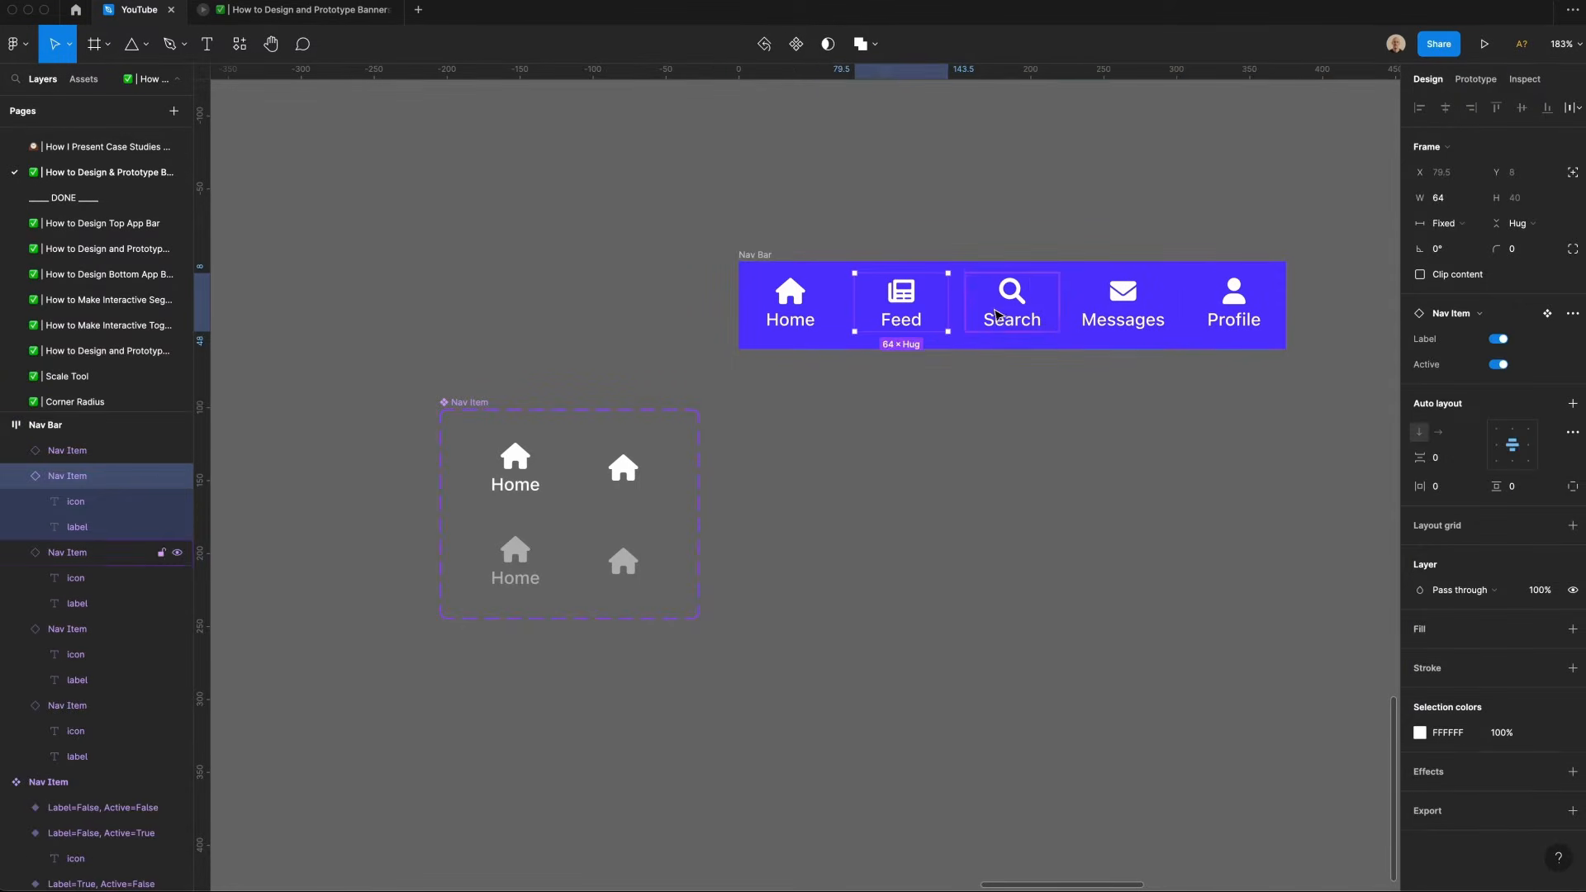
left_click(1003, 316, "shift")
left_click(1126, 319, "shift")
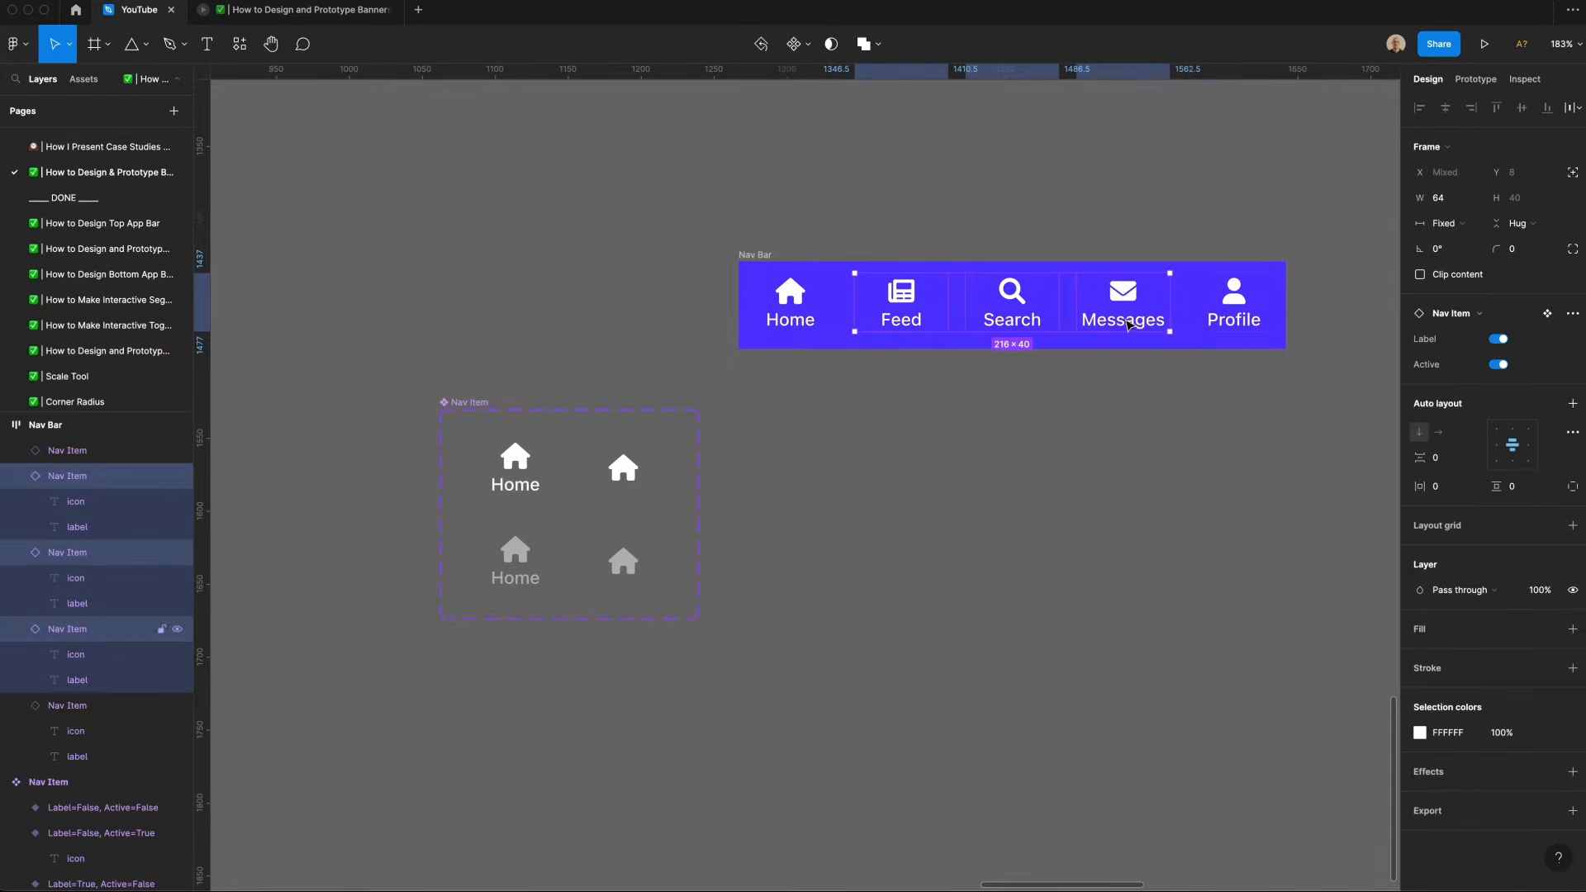
left_click(1231, 317, "shift")
left_click(1500, 341)
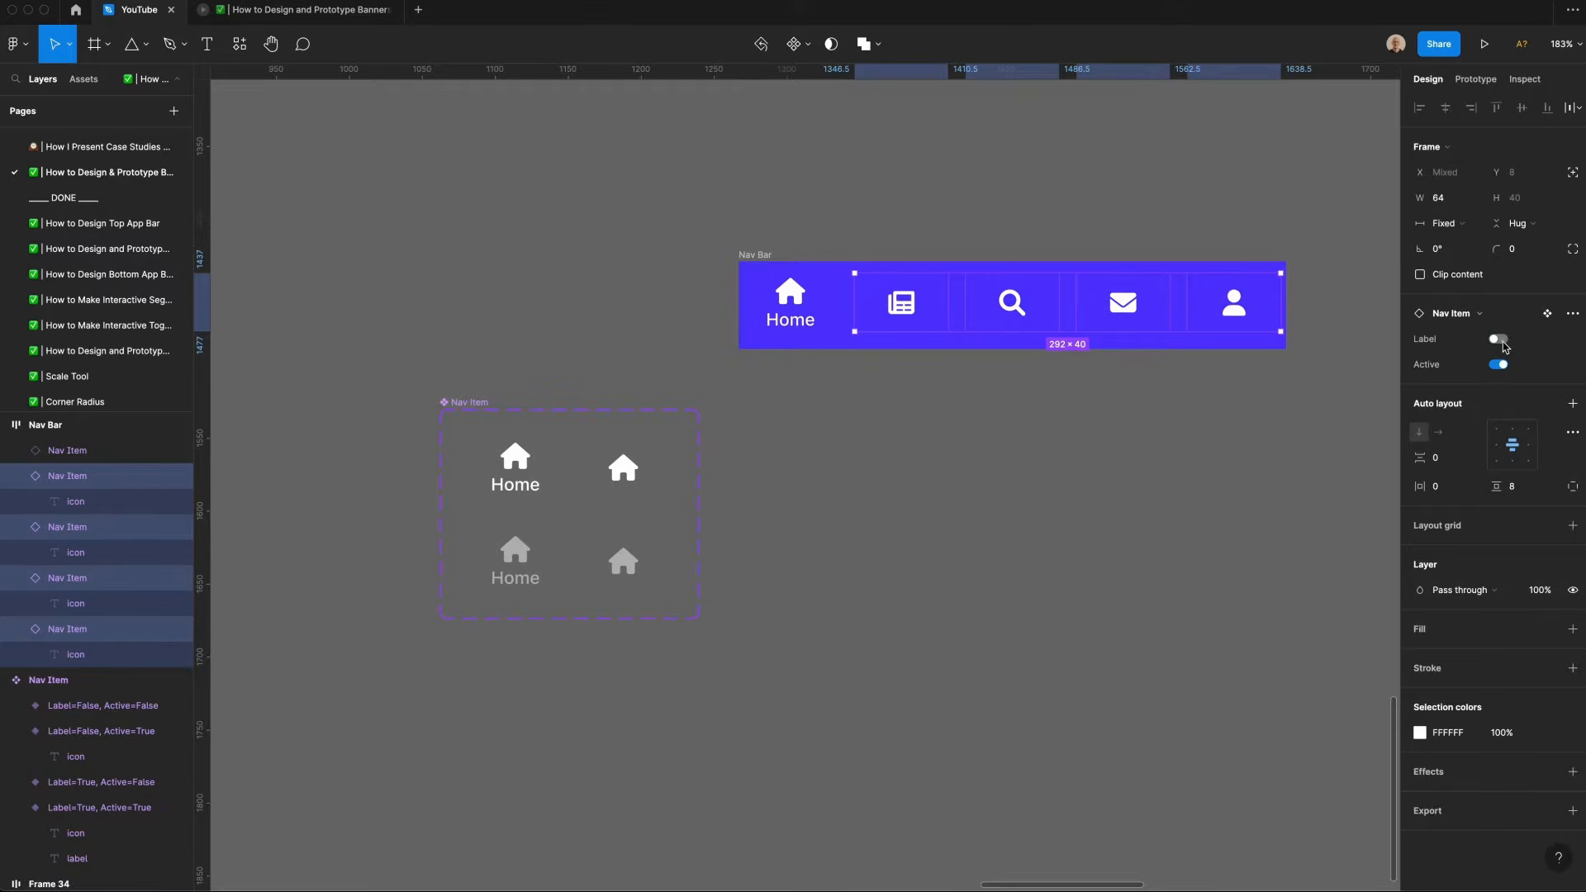
left_click(1500, 365)
left_click(945, 424)
scroll(944, 425, "right", 5)
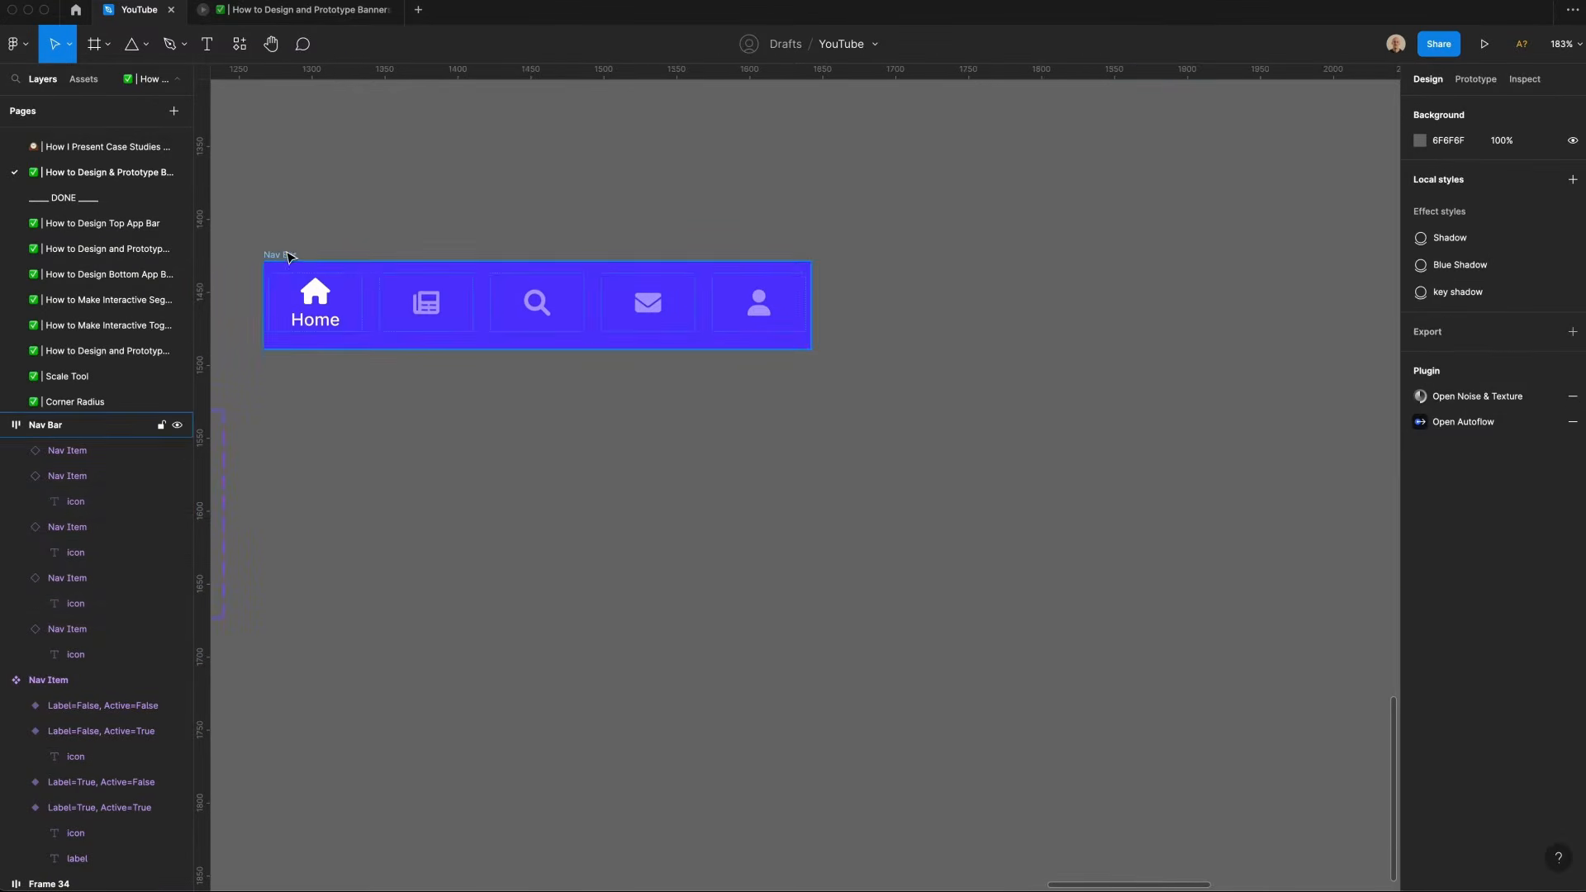
Step: Combine the five nav bar frames (Home, Feed, Search, Messages, Profile) into one component set of variants
left_click_drag(286, 258, 371, 227)
type("Home")
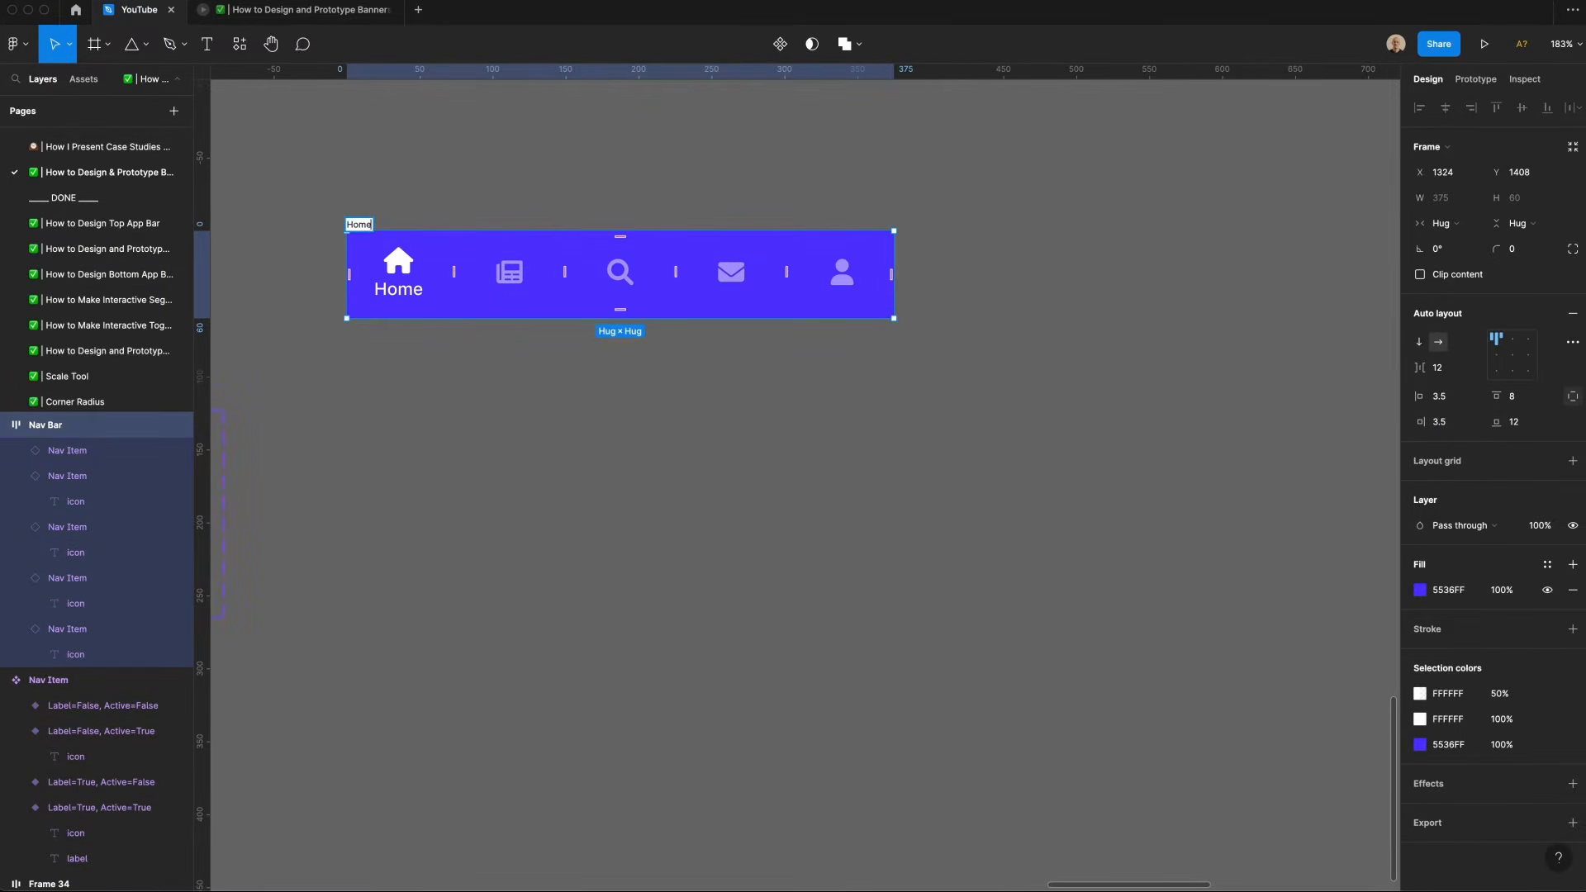
key("Return")
scroll(675, 296, "left", 3)
left_click_drag(674, 297, 679, 390)
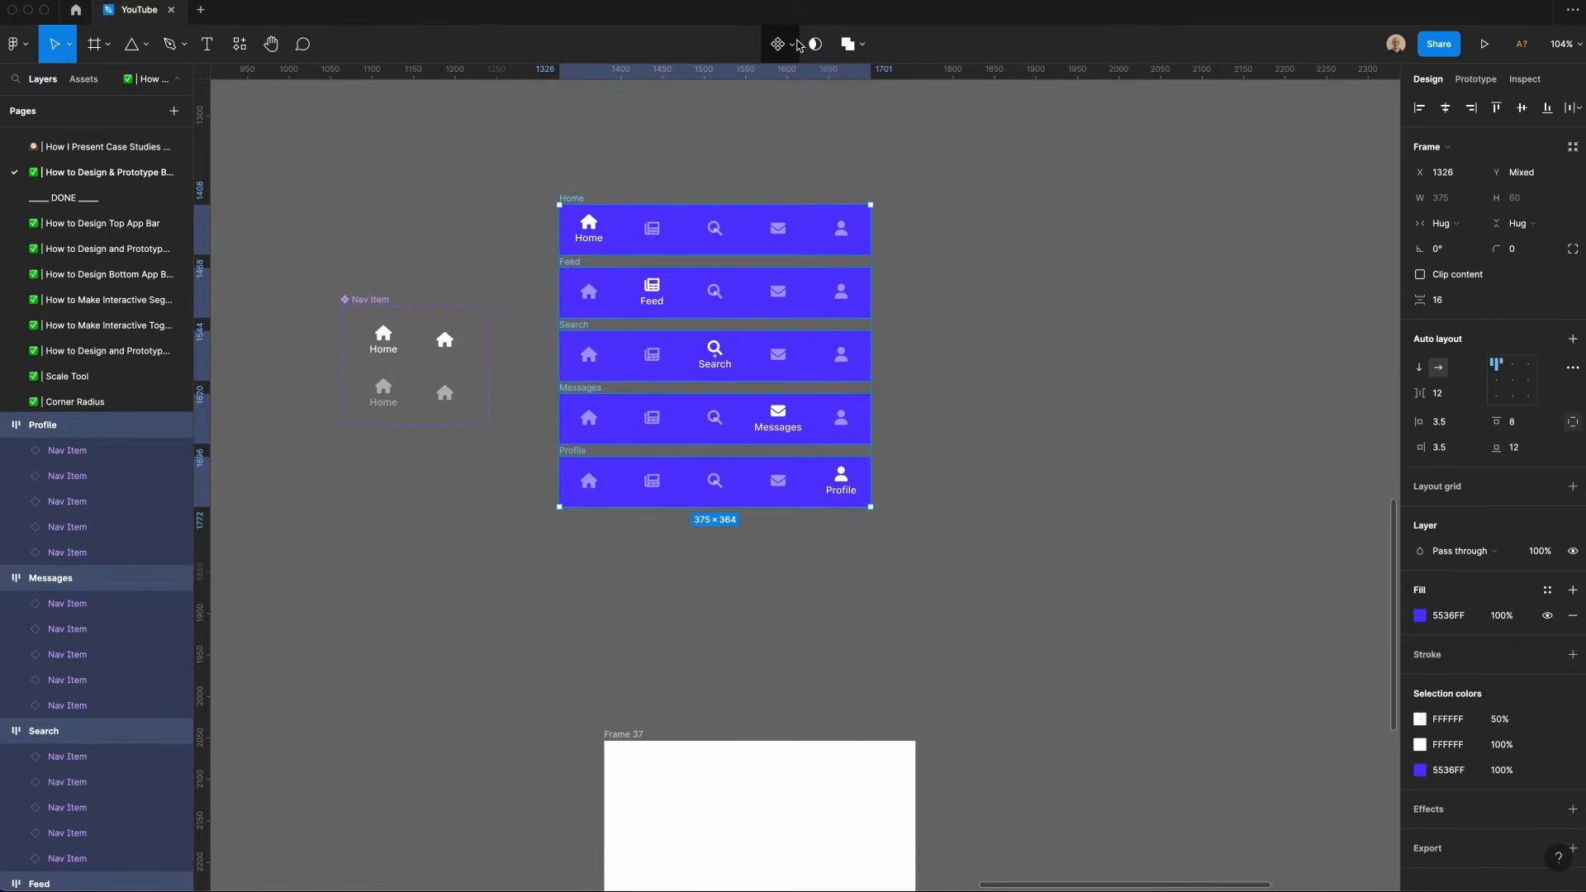
left_click(798, 44)
left_click(772, 121)
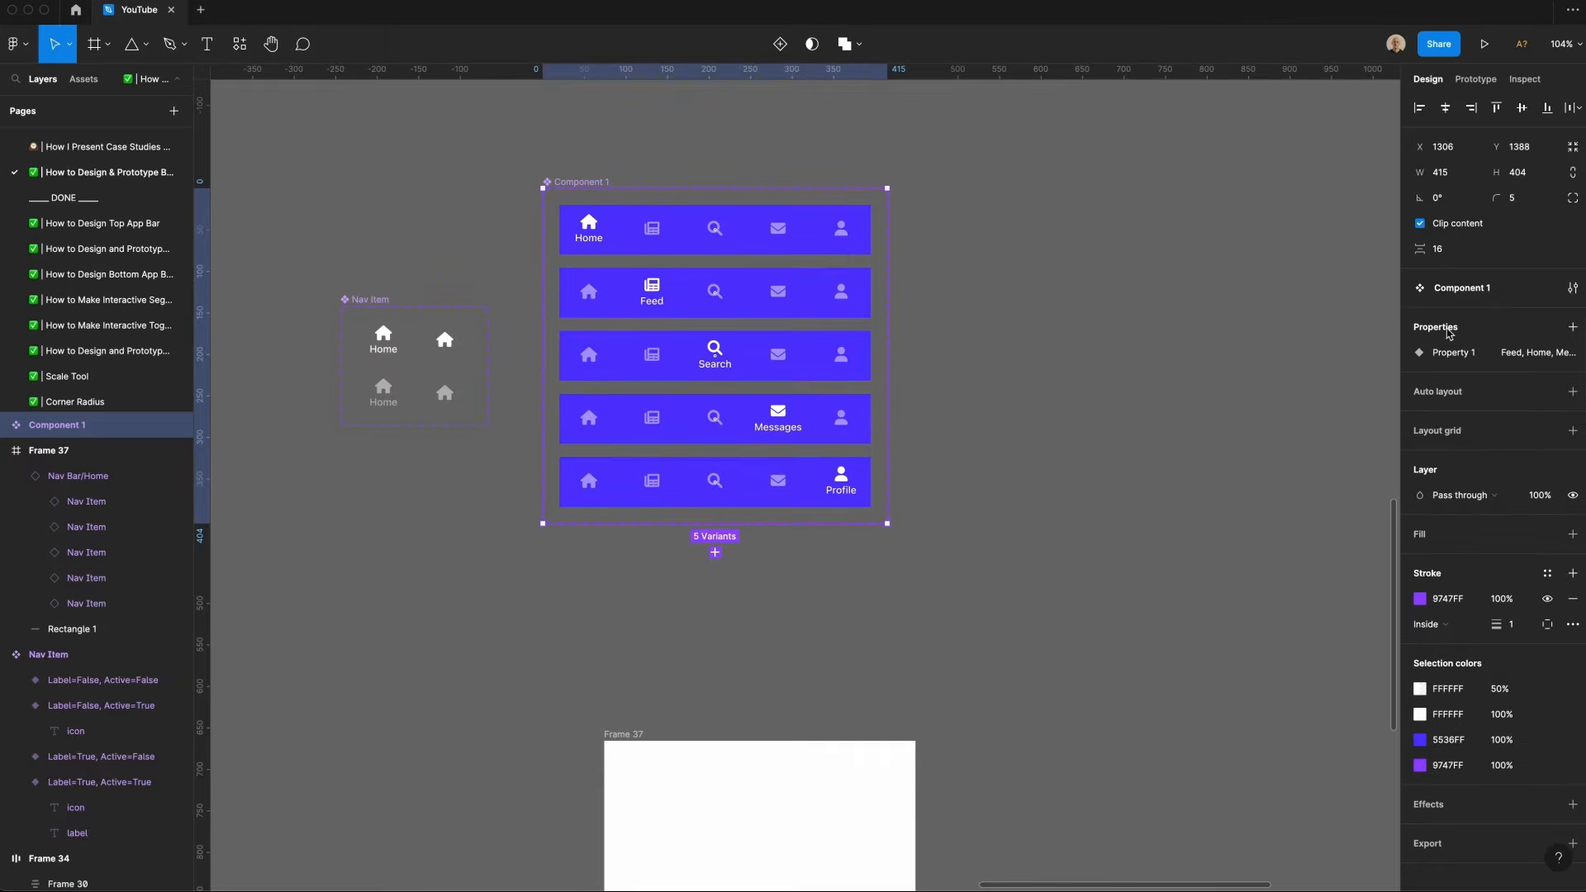
Step: Rename the component set Nav Bar and its variant property Page
left_click(1471, 286)
type("Nav Bar")
double_click(1461, 361)
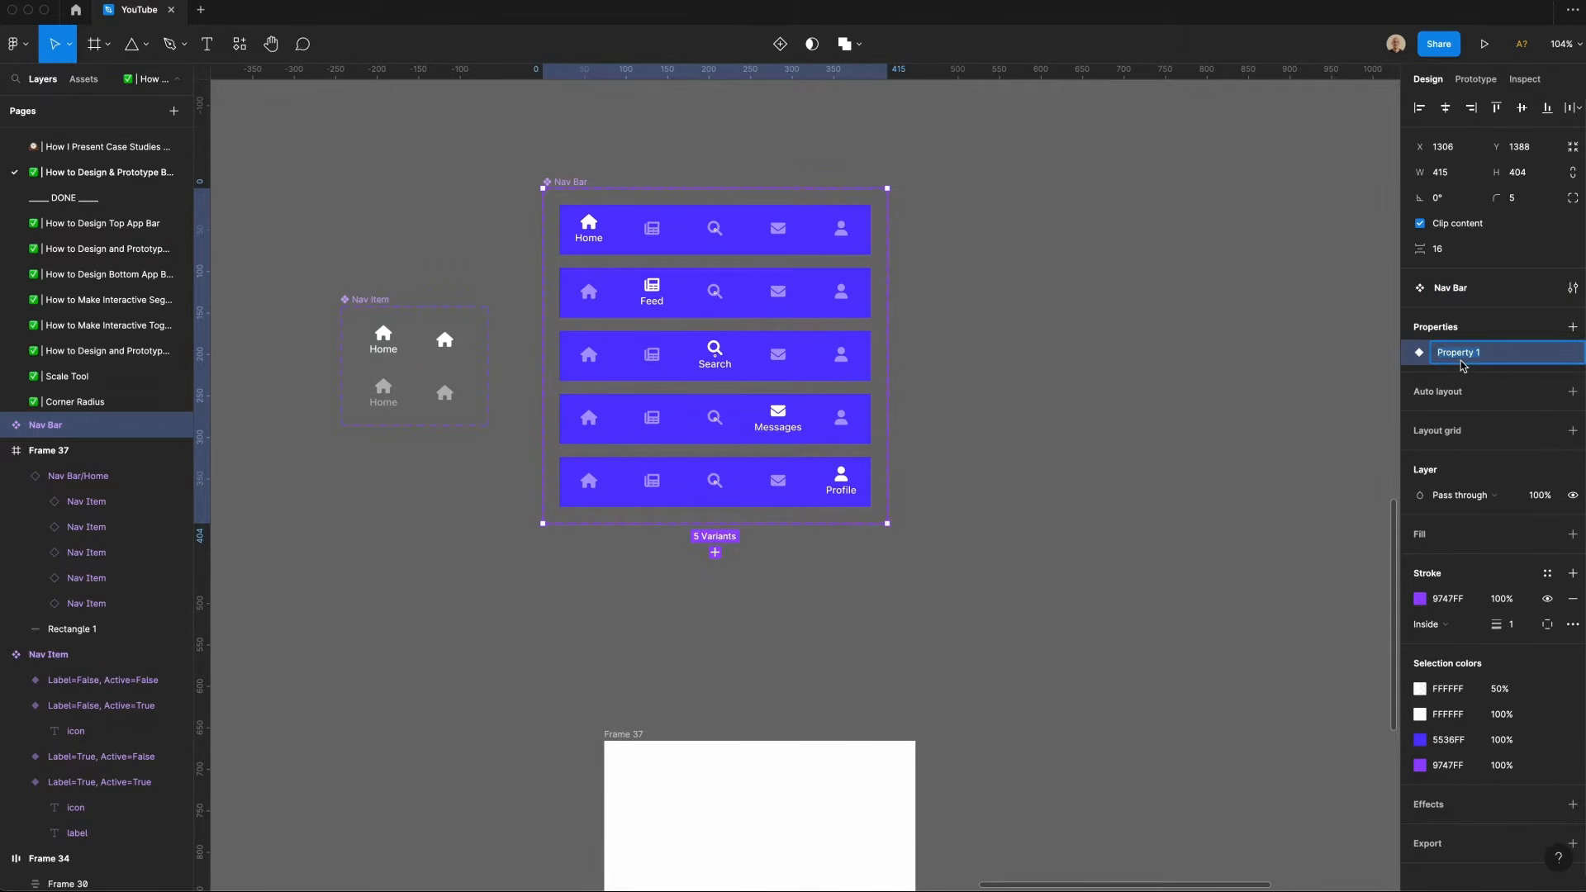
type("Page")
key("Return")
Step: Drag out an instance of Nav Bar and switch its Page property to Messages, then Profile
left_click_drag(753, 246, 1222, 347)
left_click(1510, 338)
left_click(1510, 356)
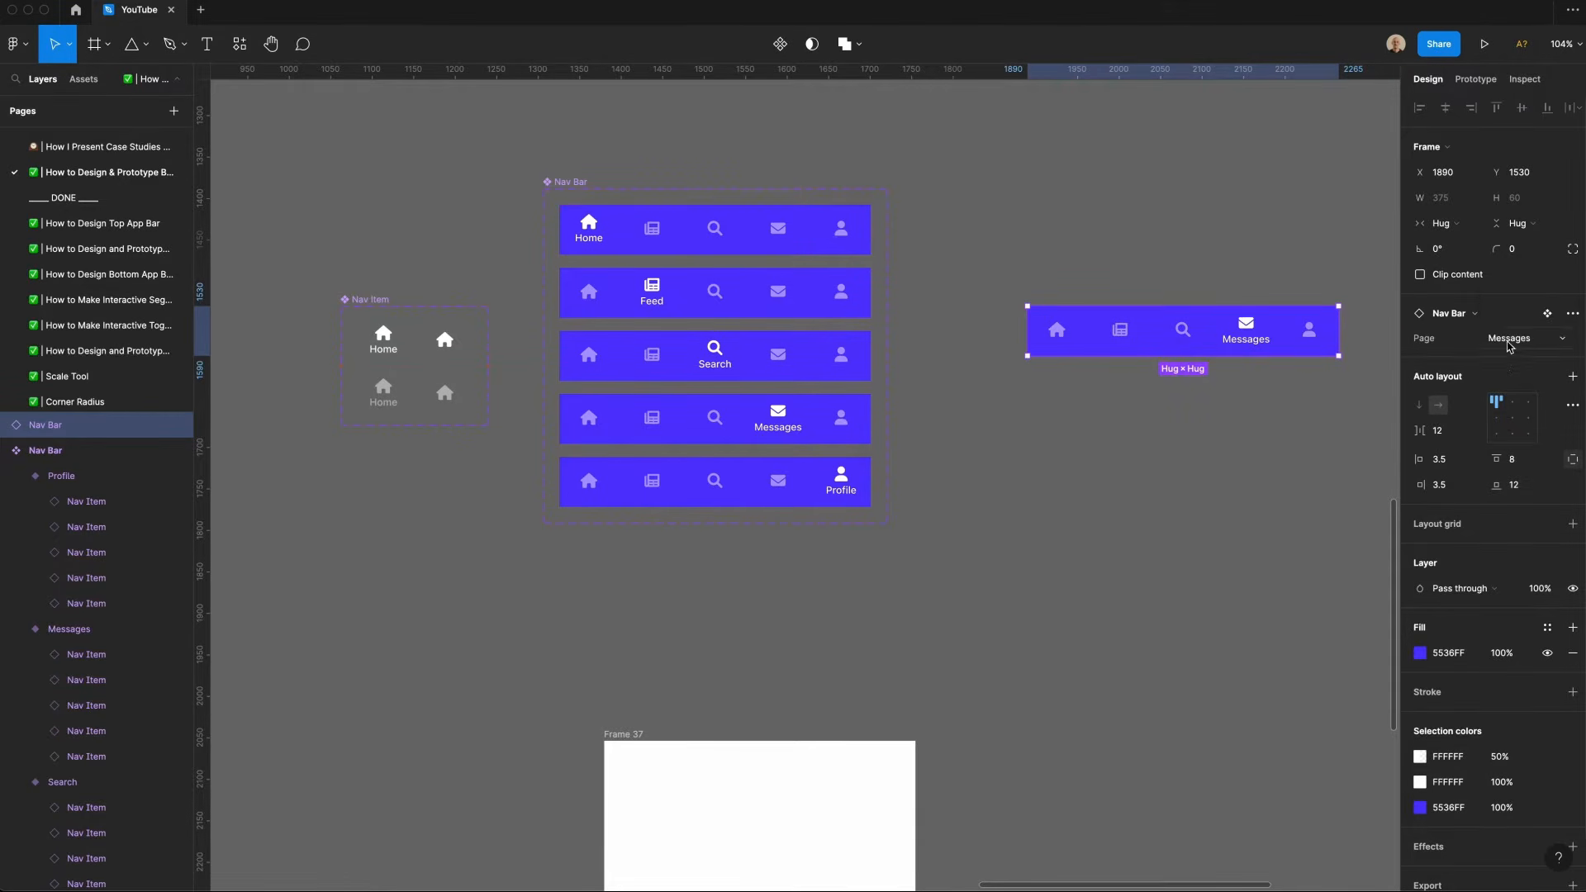
left_click(1509, 345)
left_click(1511, 358)
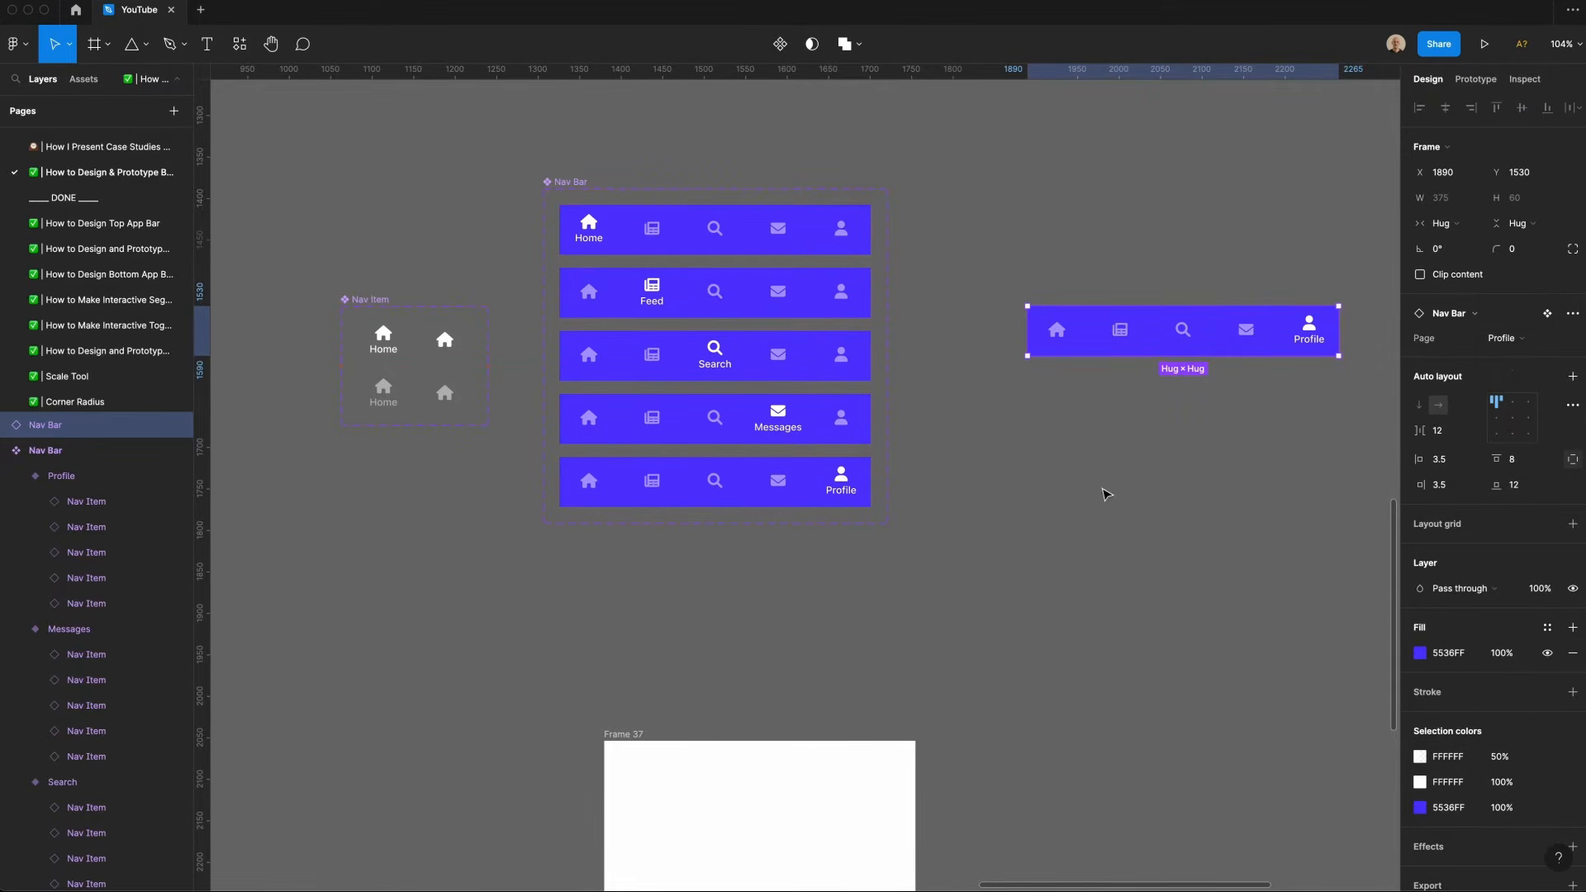
Step: Edit the Page variant property and reorder its values so Home comes first
left_click(897, 265)
left_click(570, 182)
mouse_move(1546, 355)
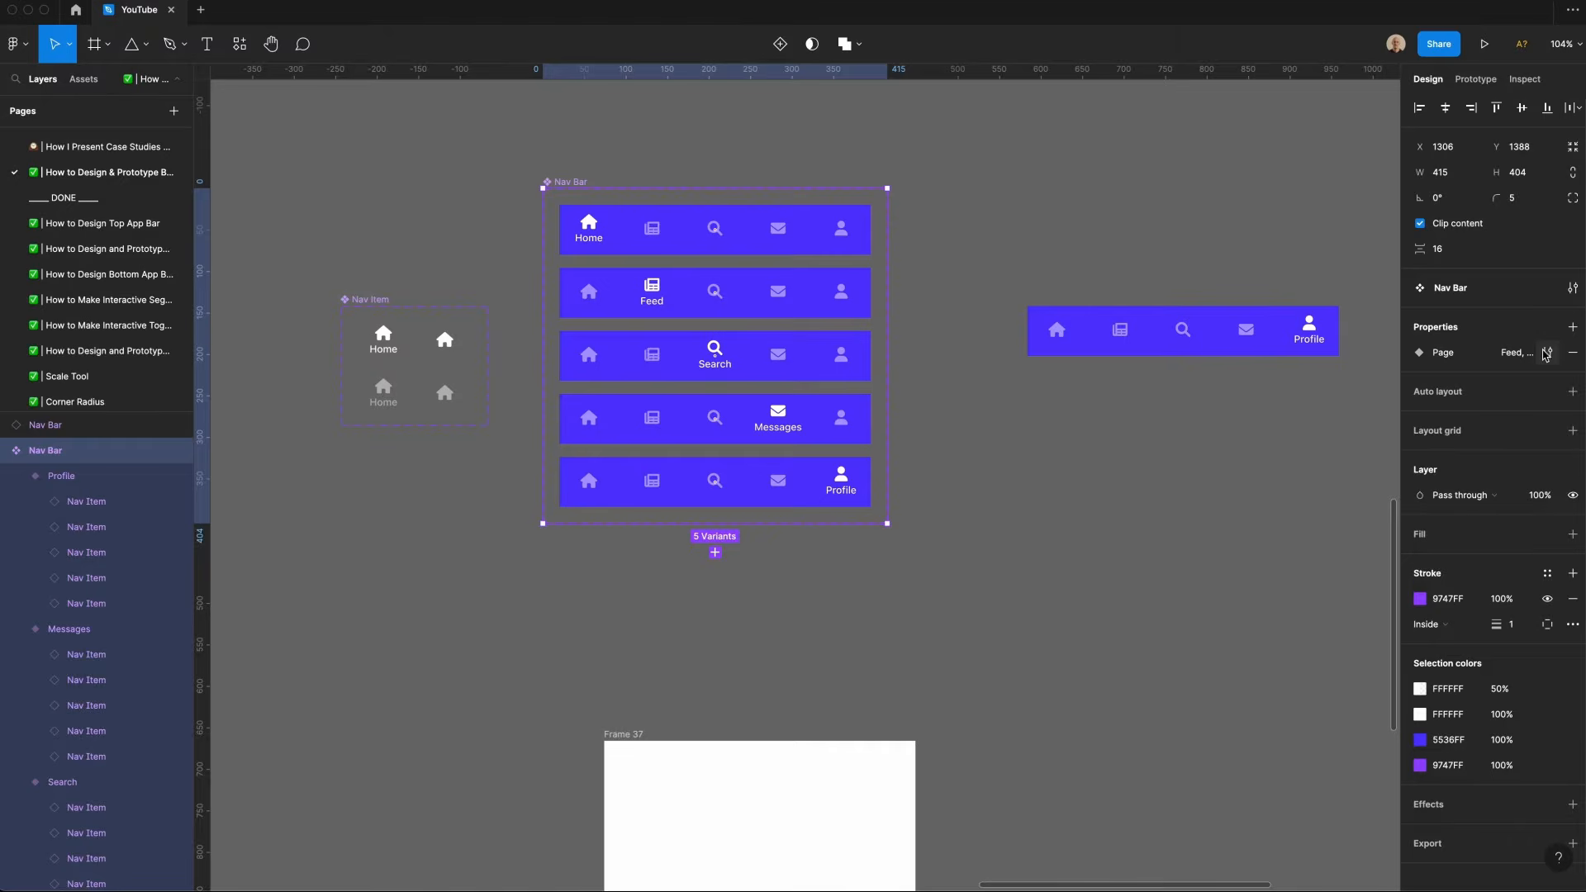
left_click(1544, 355)
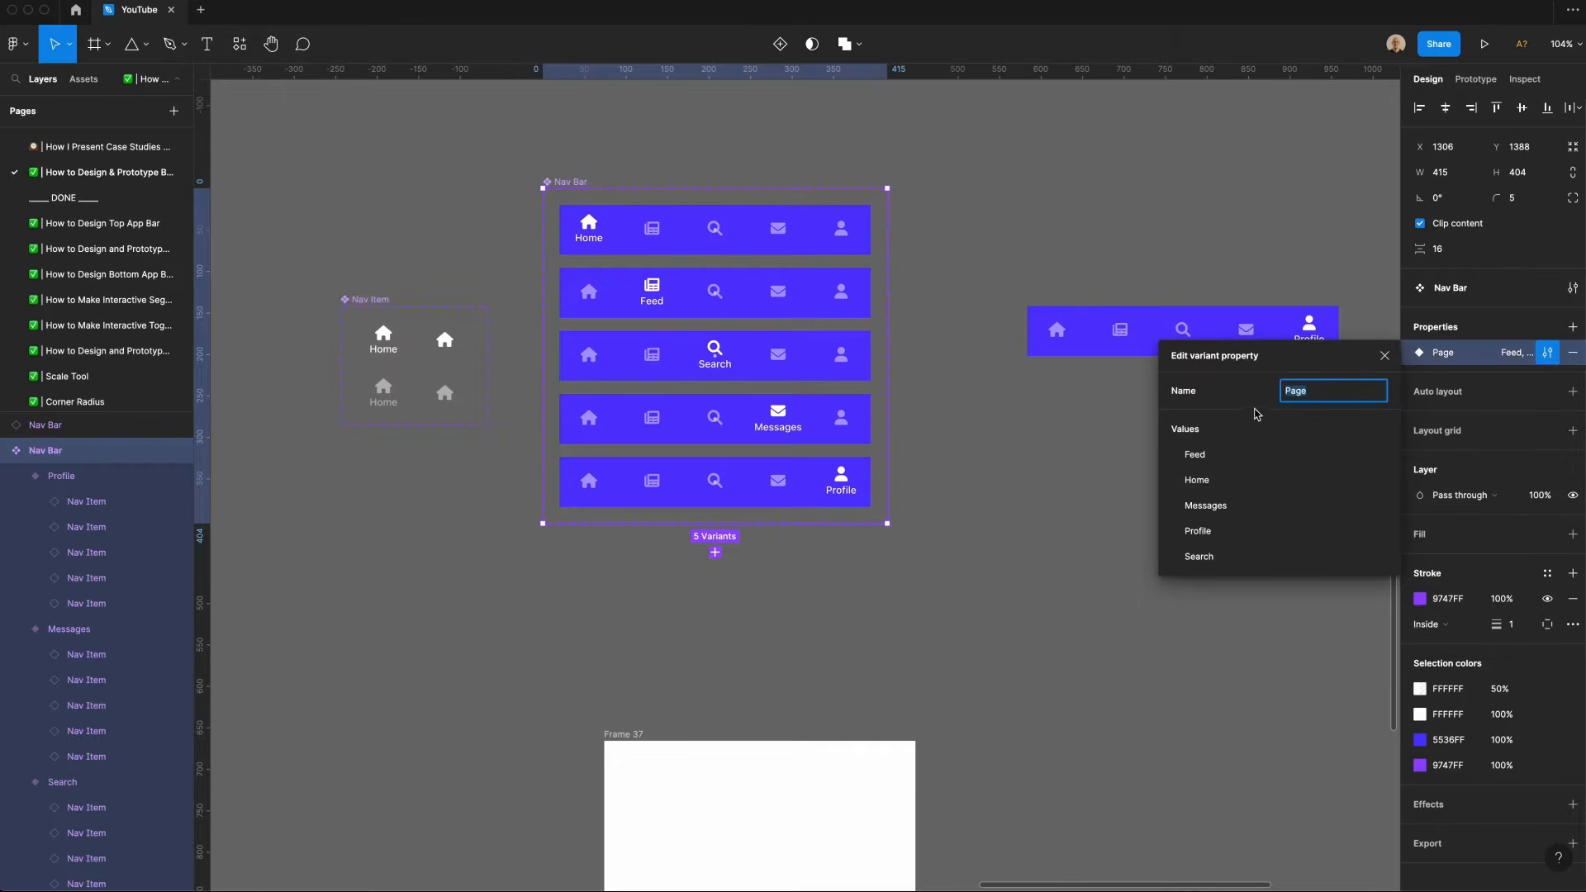
left_click_drag(1166, 481, 1168, 454)
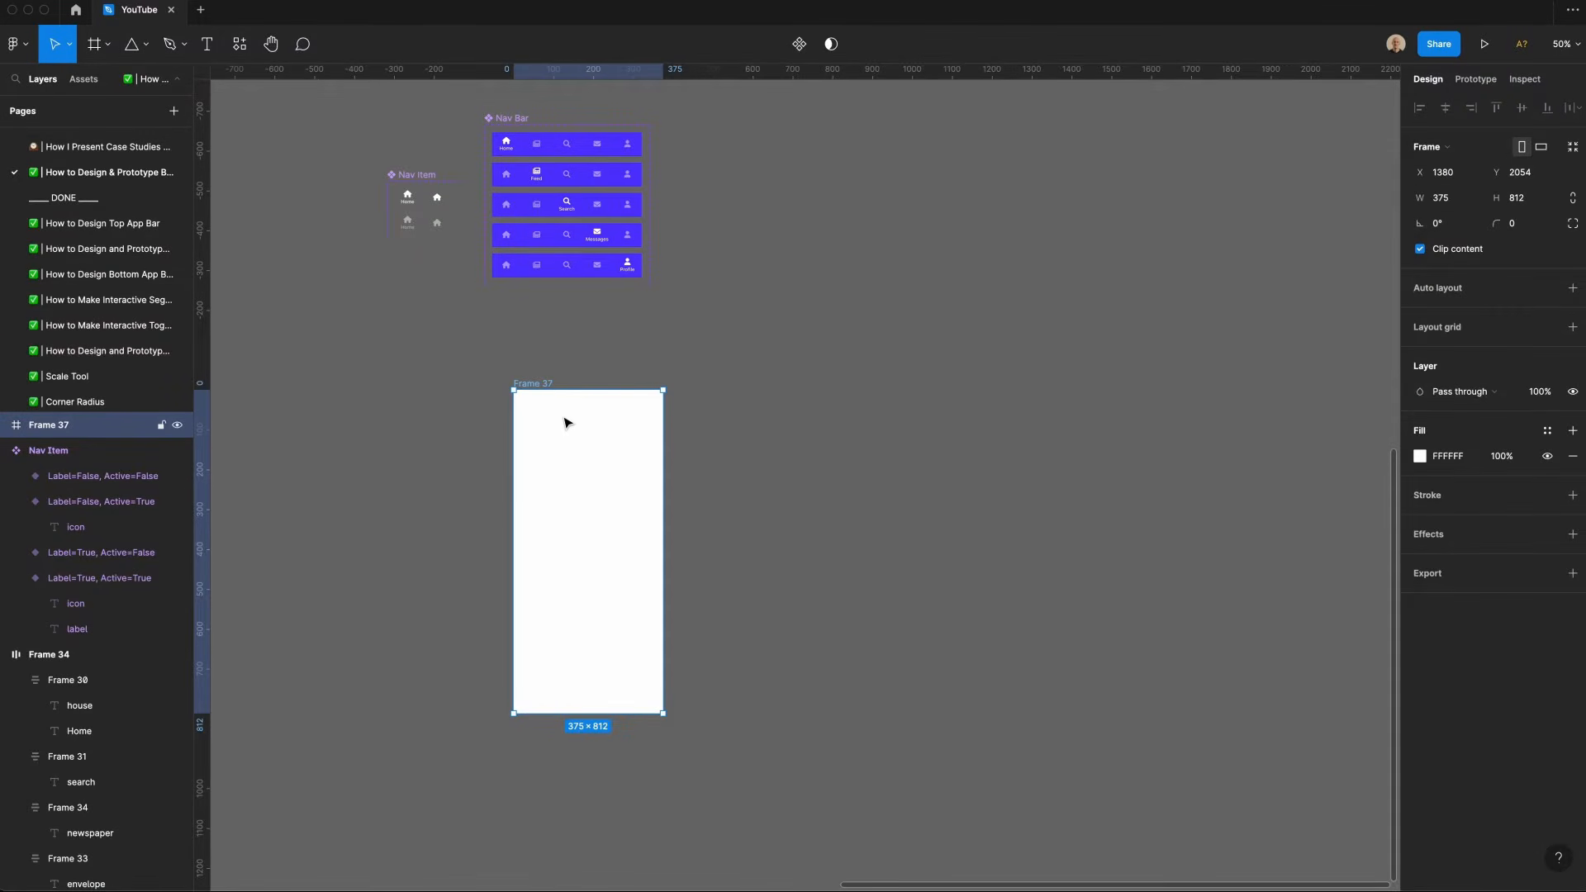
Step: Duplicate the blank 375 × 812 screen frame four times and paste the Nav Bar instance into the first frame
key("ctrl+d")
key("ctrl+d")
key("ctrl+d")
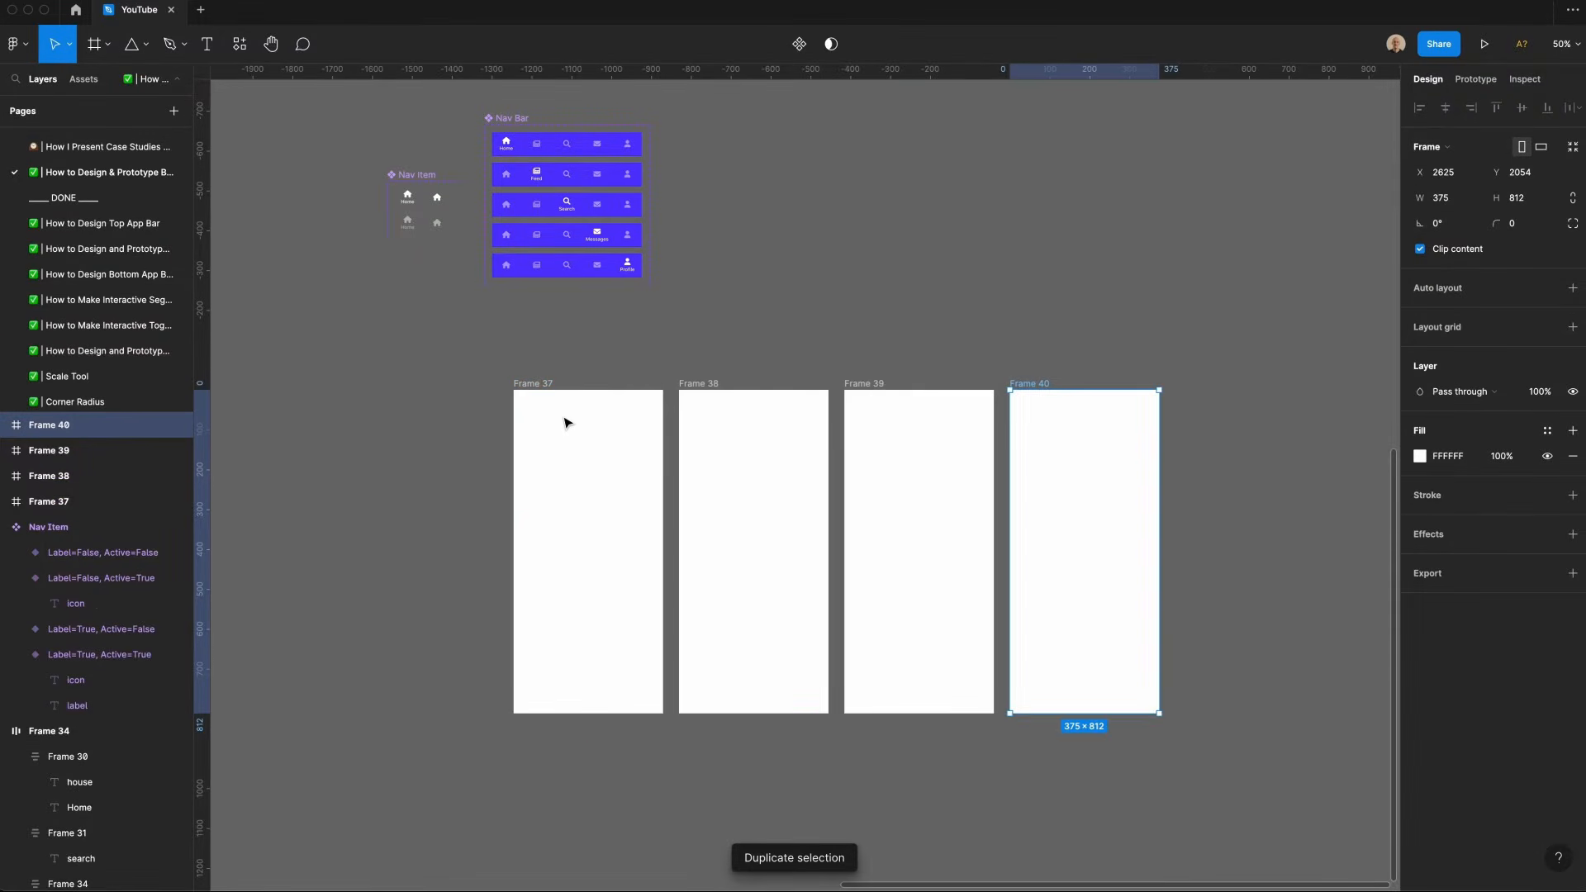
key("ctrl+d")
left_click(588, 572)
key("ctrl+v")
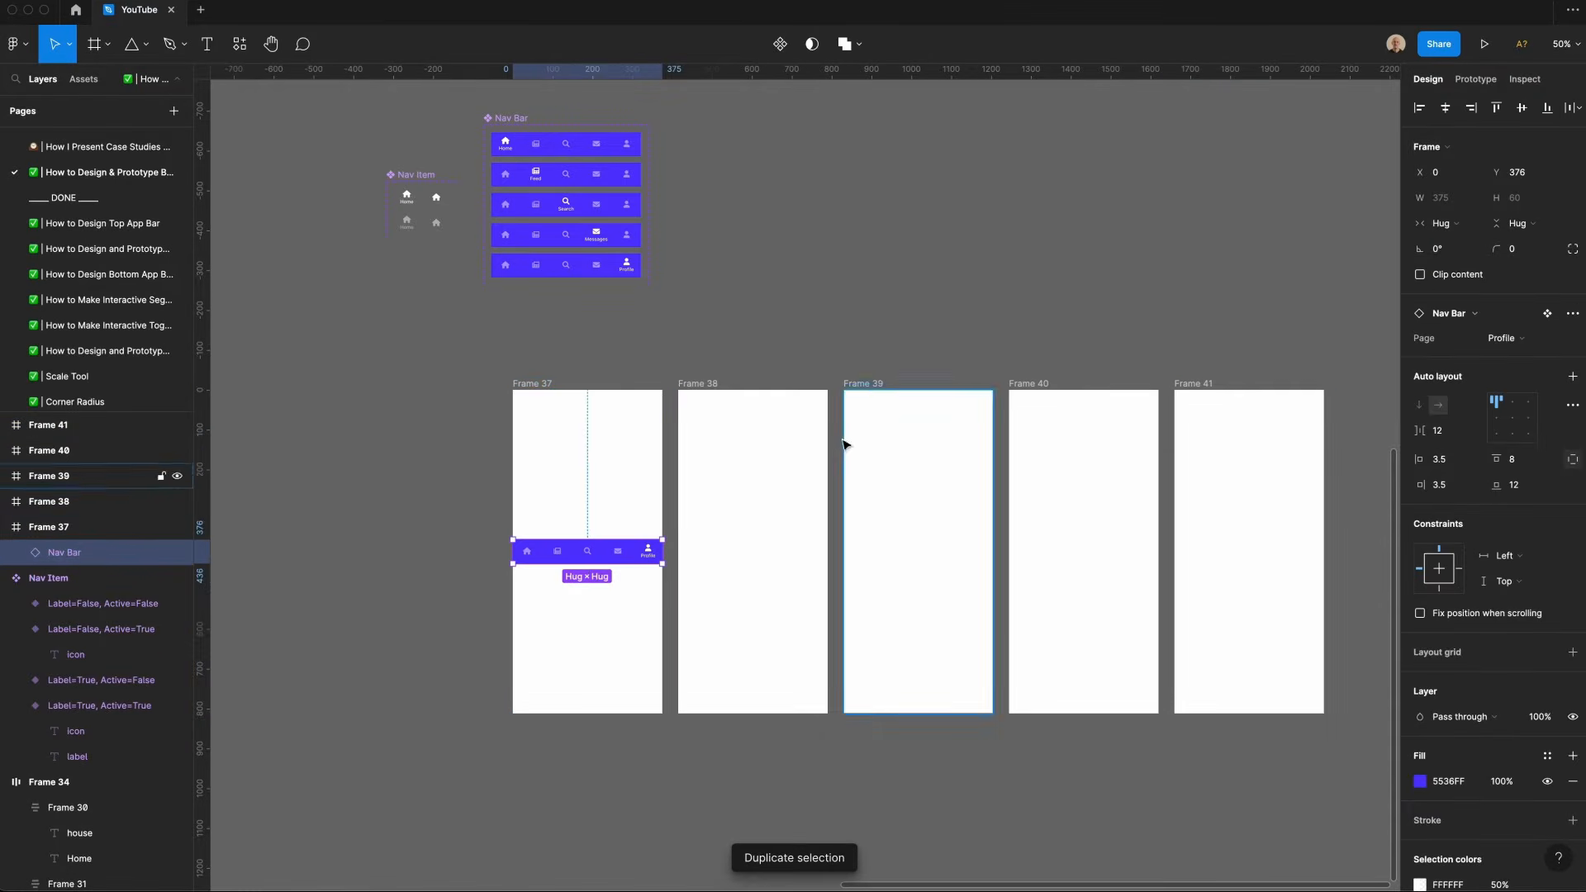
Step: Draw a rectangle in the first frame and size it to 375 wide by 24 high
key("r")
left_click_drag(546, 657, 600, 672)
left_click(1446, 171)
type("375")
key("Tab")
type("24")
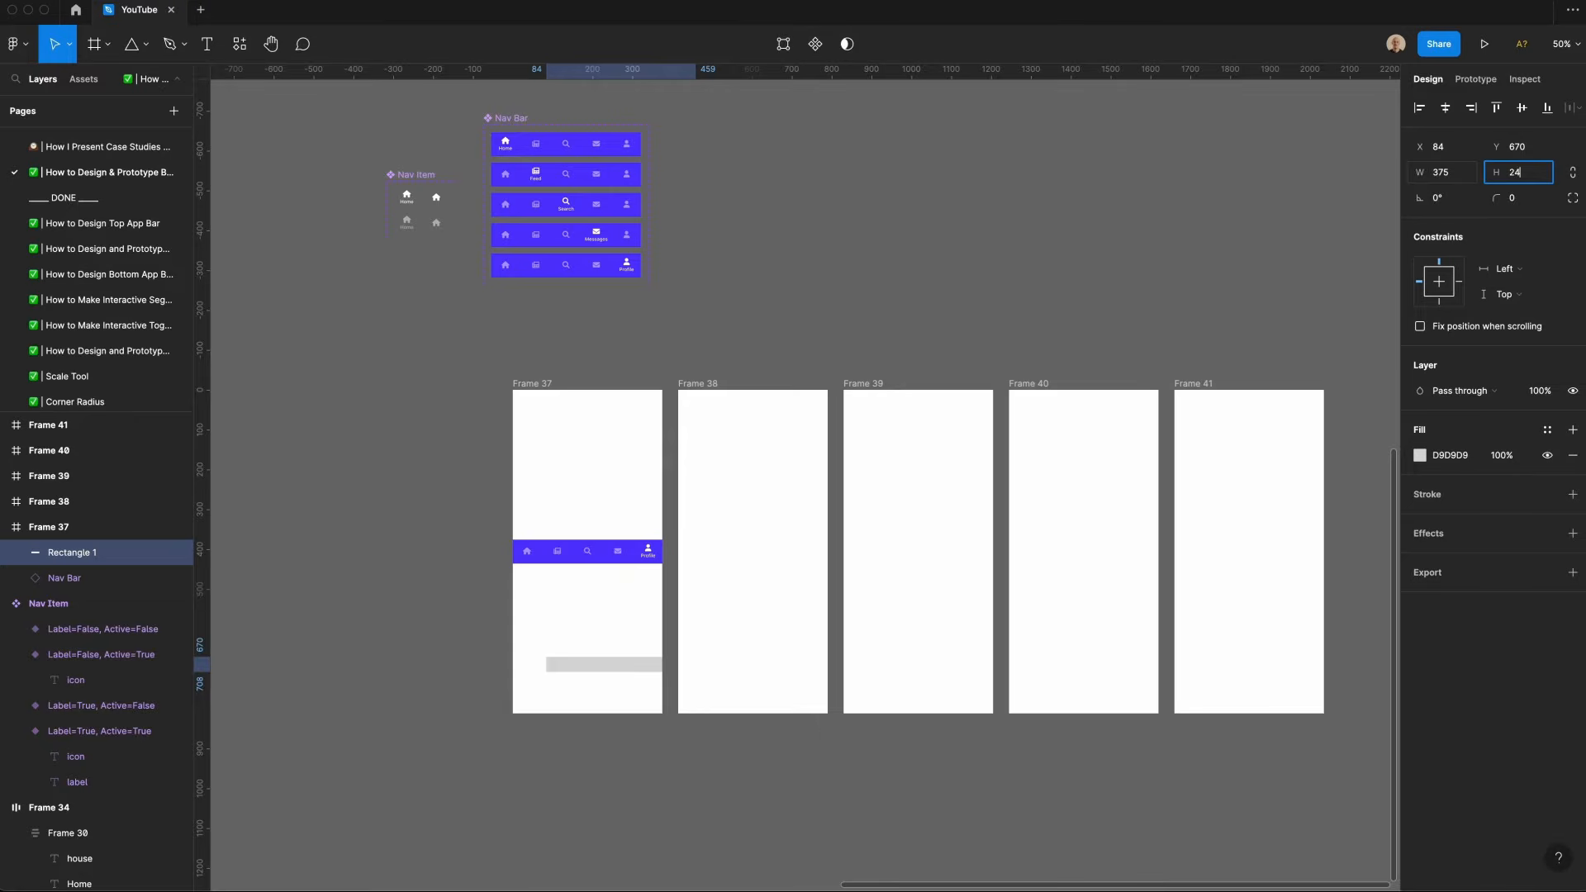
Step: Align the rectangle to the frame's bottom and sample the nav bar's purple as its fill
left_click(1445, 109)
left_click(1547, 109)
key("i")
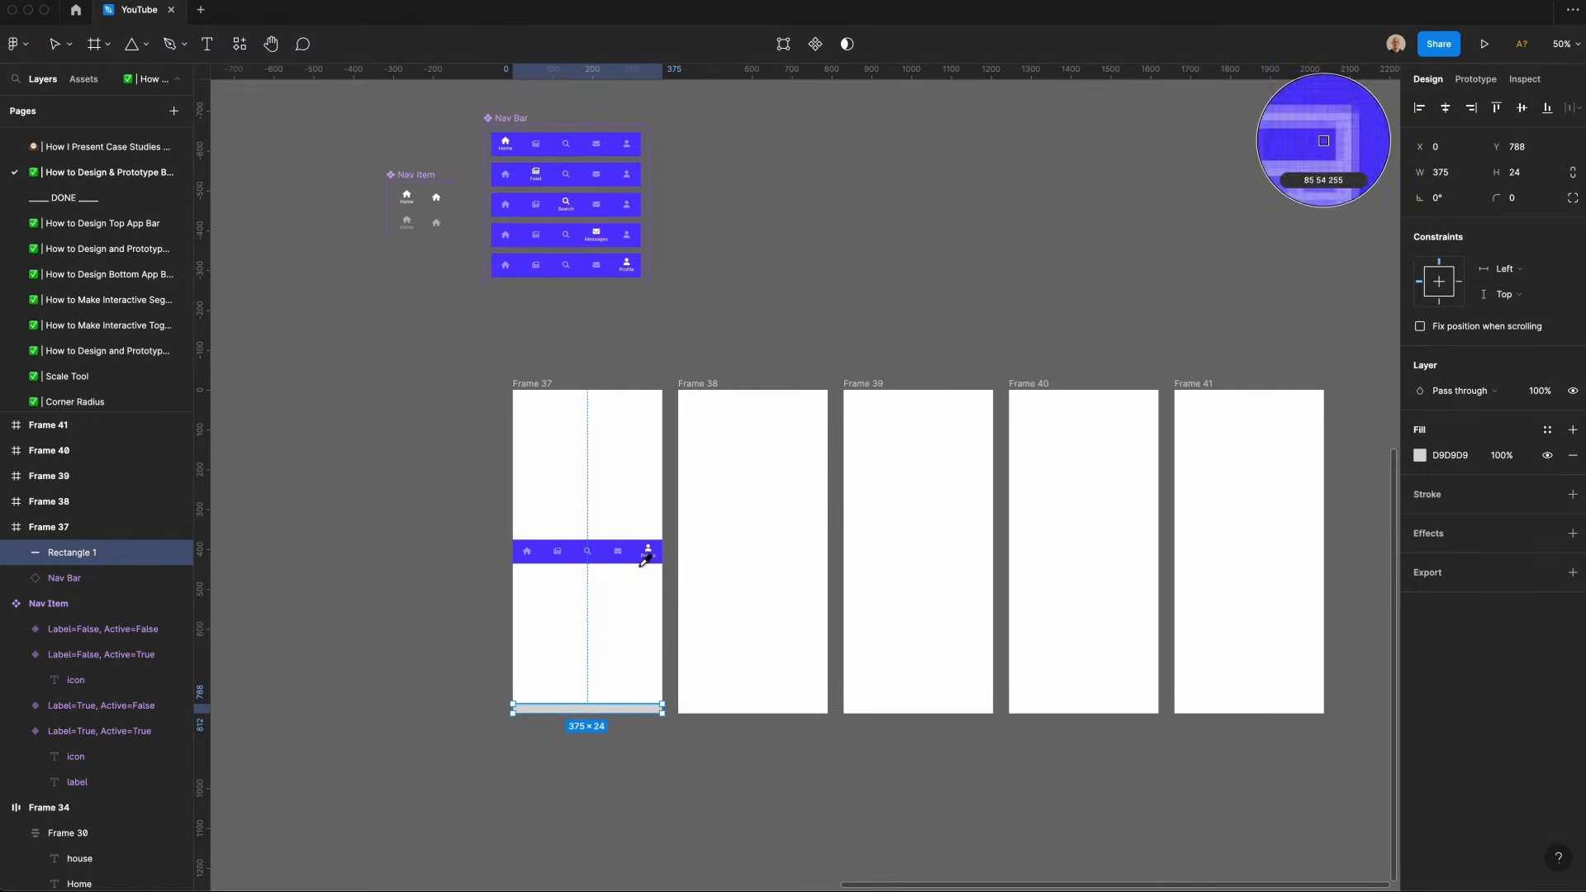
left_click(643, 556)
Step: Move the nav bar down to sit on the rectangle and set its Page to Home
left_click_drag(646, 555, 647, 692)
left_click_drag(645, 752, 614, 672)
left_click(616, 689)
left_click(1519, 339)
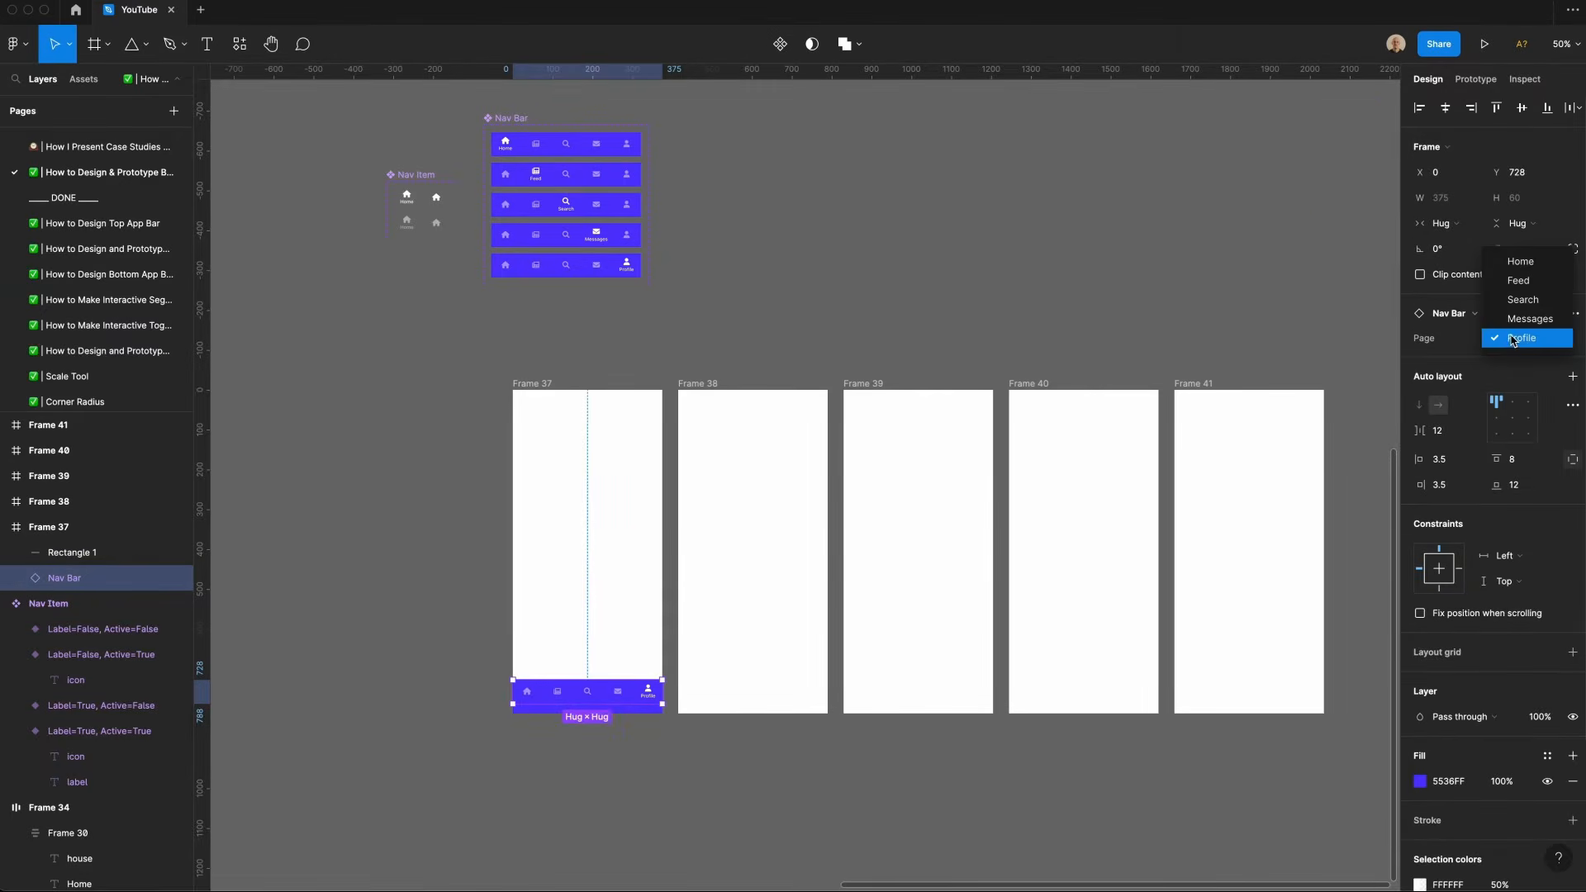
left_click(1521, 262)
Step: Link the Feed nav item to Frame 38 with an on-click Smart animate interaction
double_click(557, 691)
left_click(1475, 78)
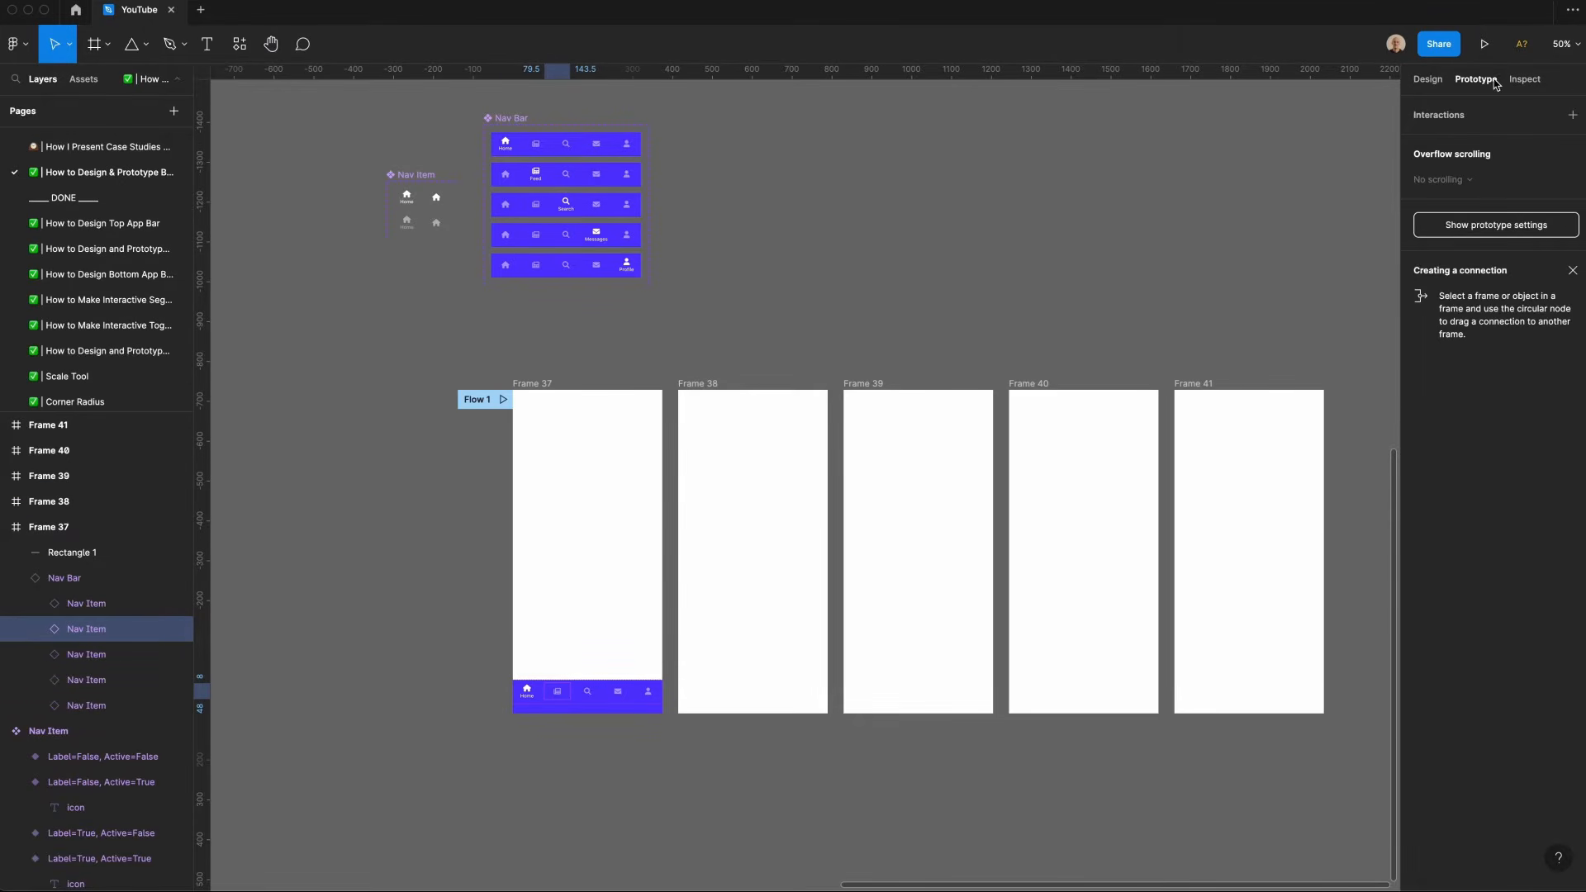
left_click_drag(570, 691, 809, 528)
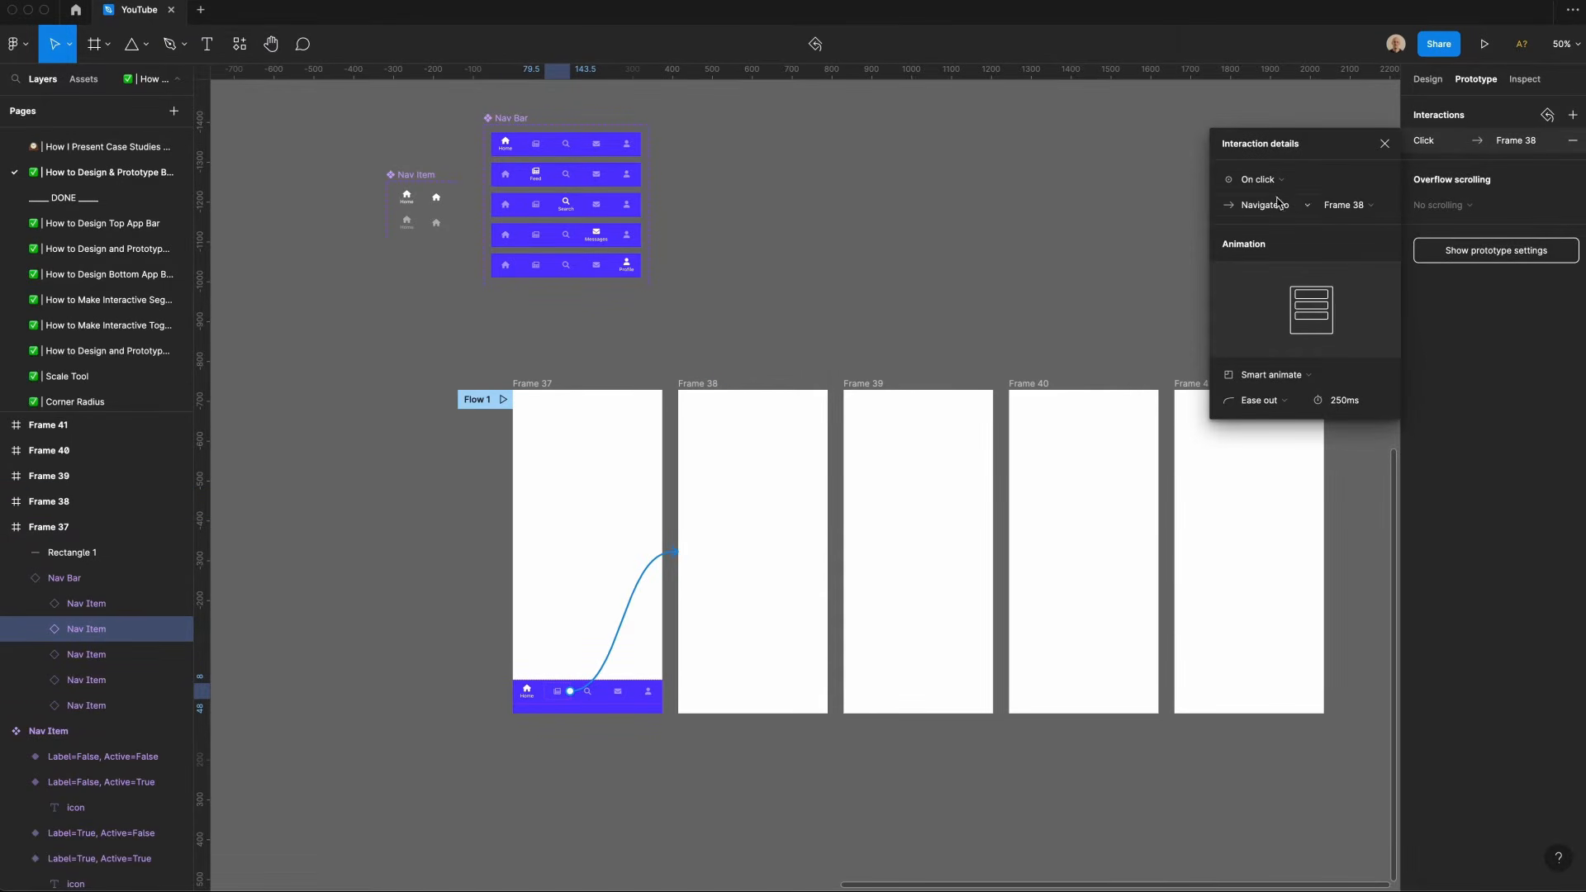
left_click(1324, 402)
Step: Link the Search, Messages and Profile nav items to Frames 39, 40 and 41 respectively
left_click(587, 691)
left_click_drag(600, 691, 941, 630)
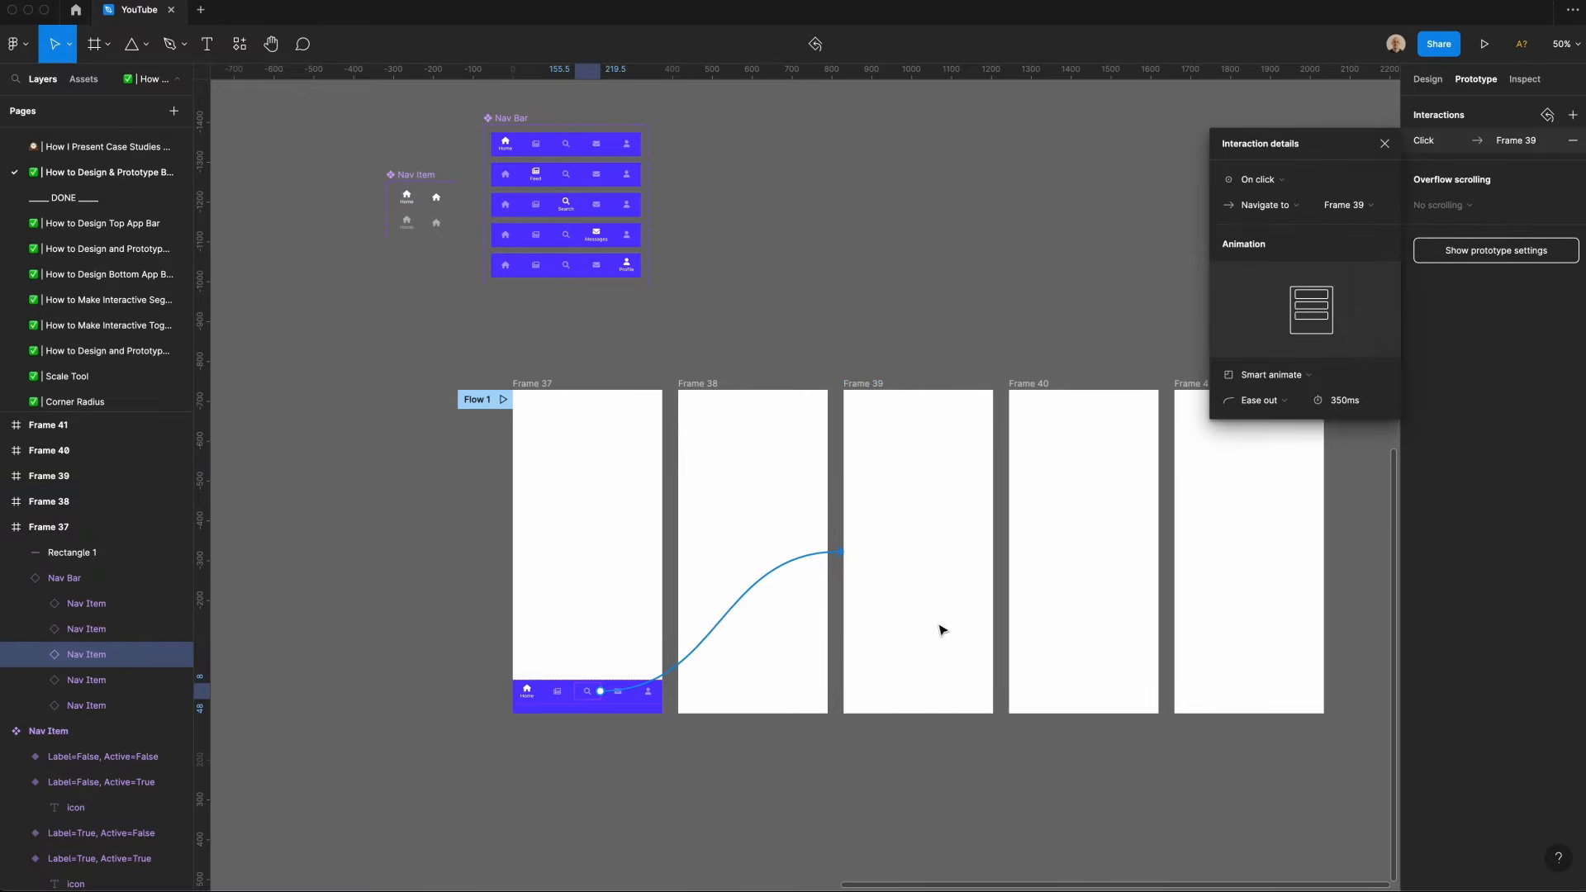
left_click(619, 697)
left_click_drag(631, 692, 1015, 537)
left_click(652, 726)
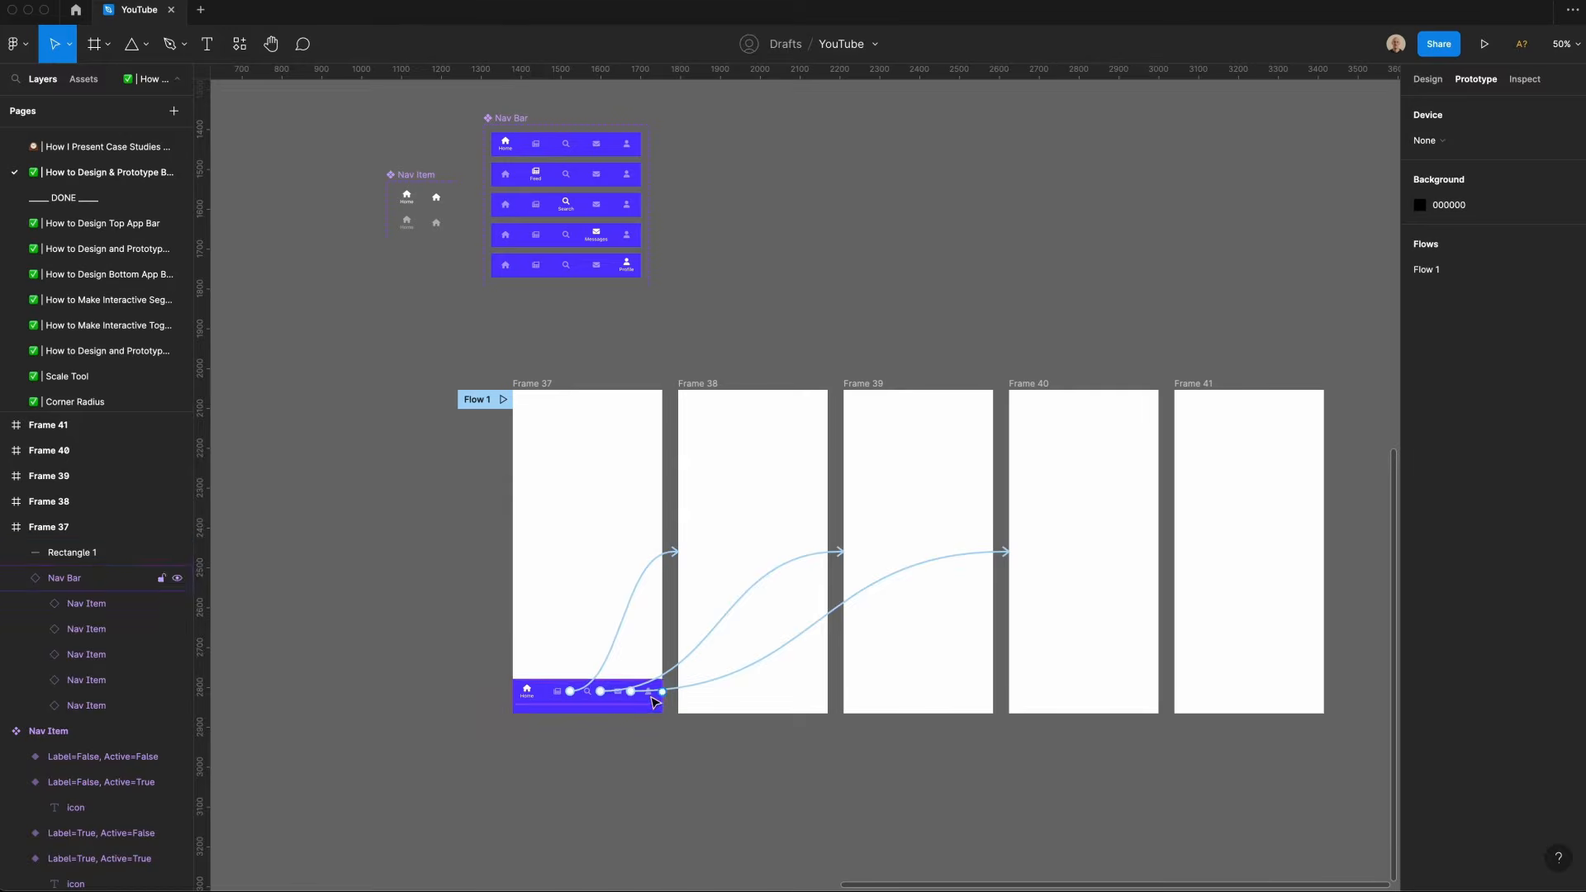
left_click(648, 694)
left_click_drag(659, 691, 1186, 661)
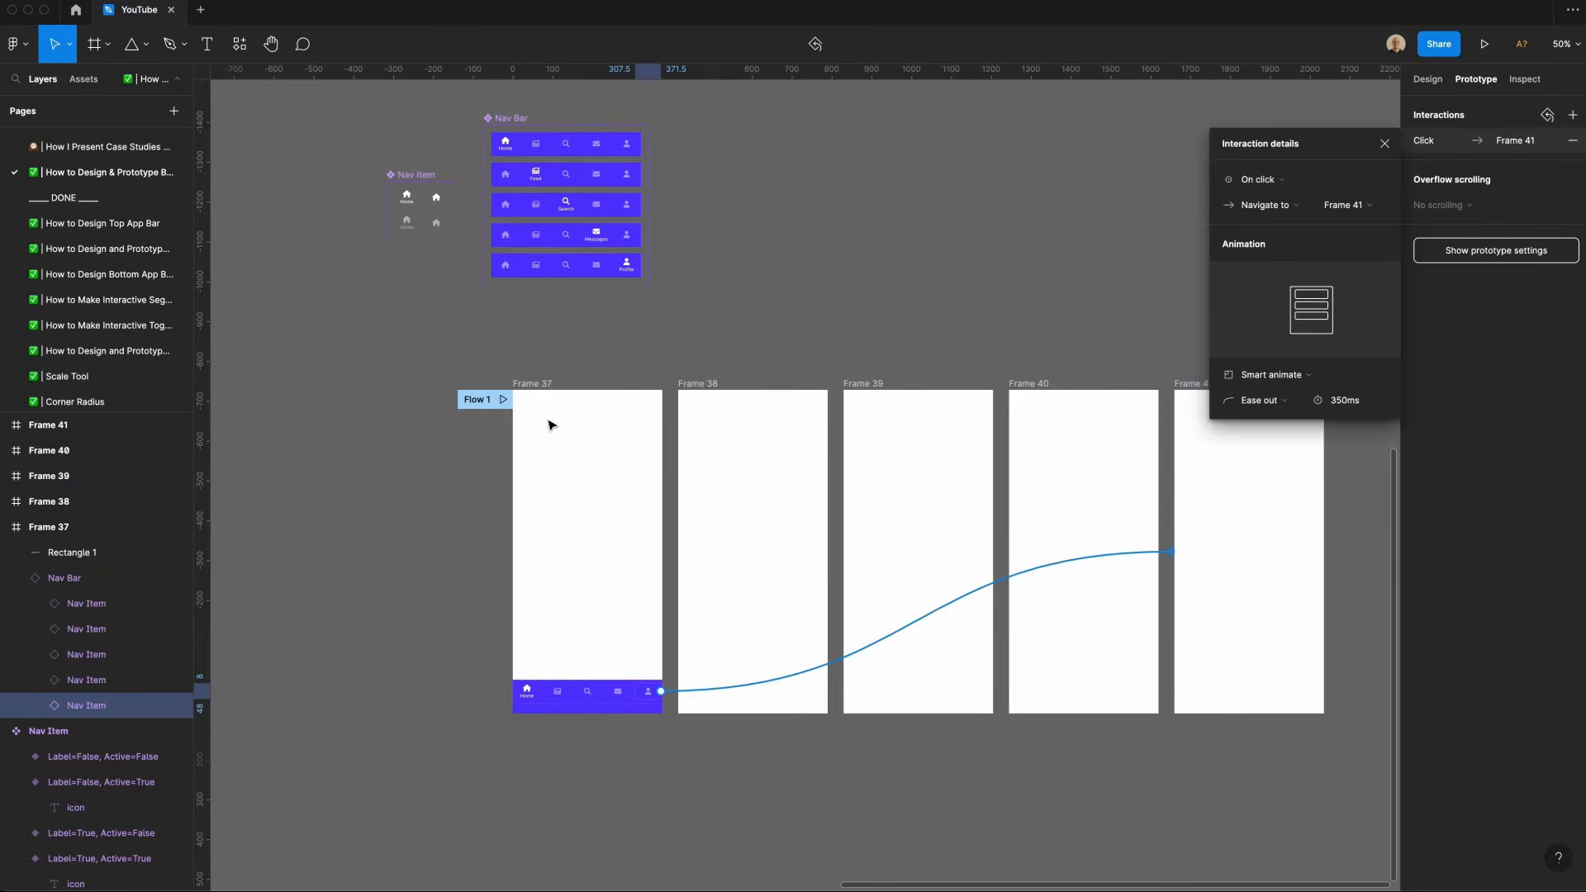
Step: Rename the five screen frames Home, Feed, Search, Messages and Profile
left_click(521, 383)
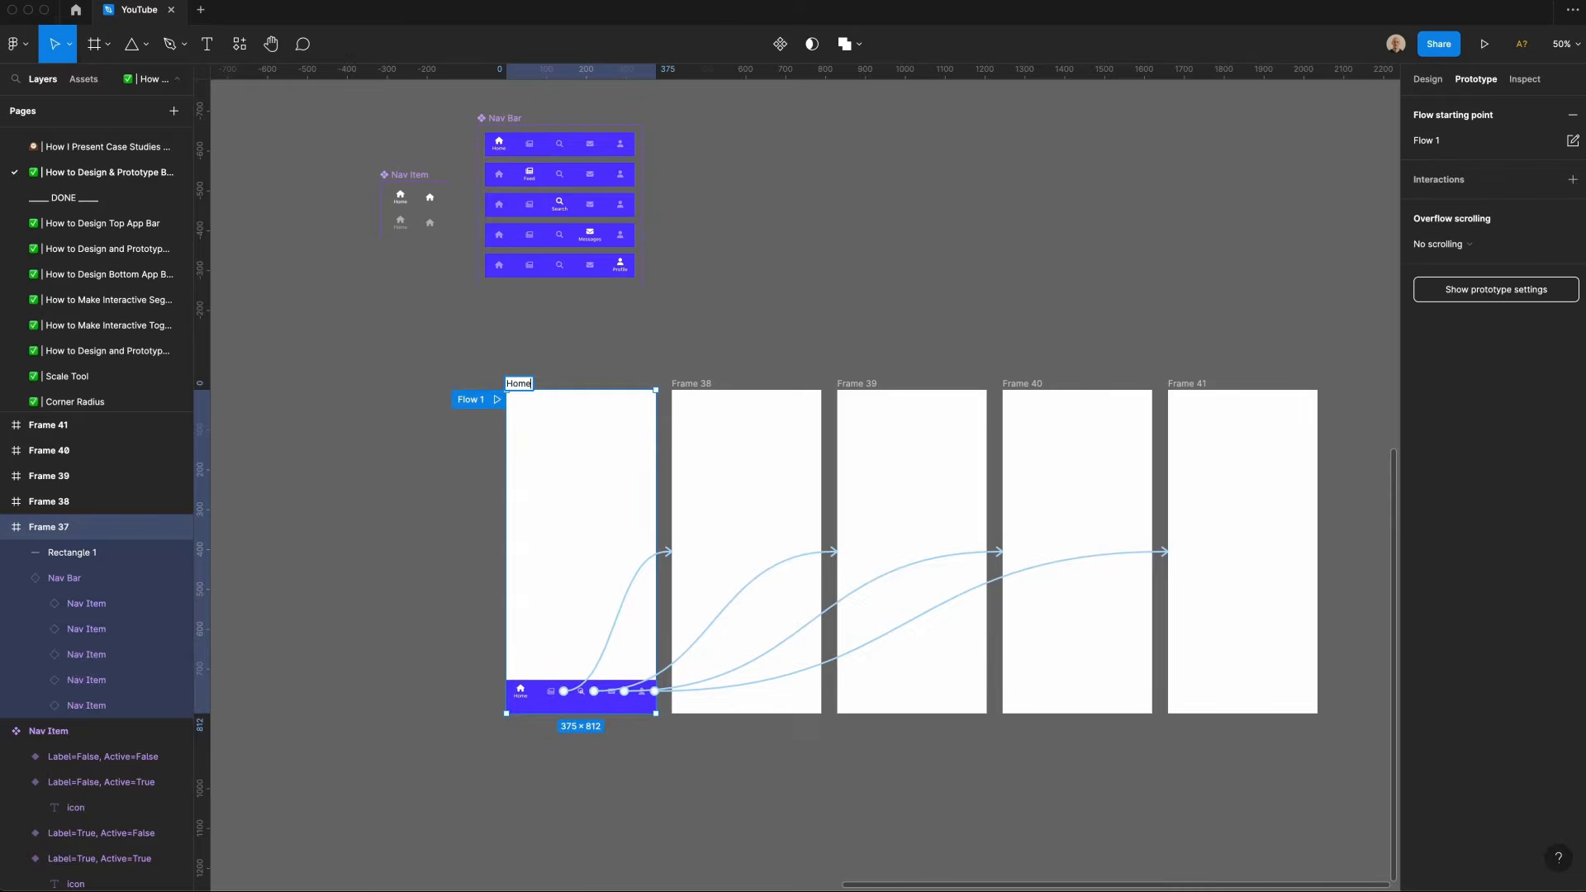
key("Tab")
type("Feed")
key("Tab")
type("Searc")
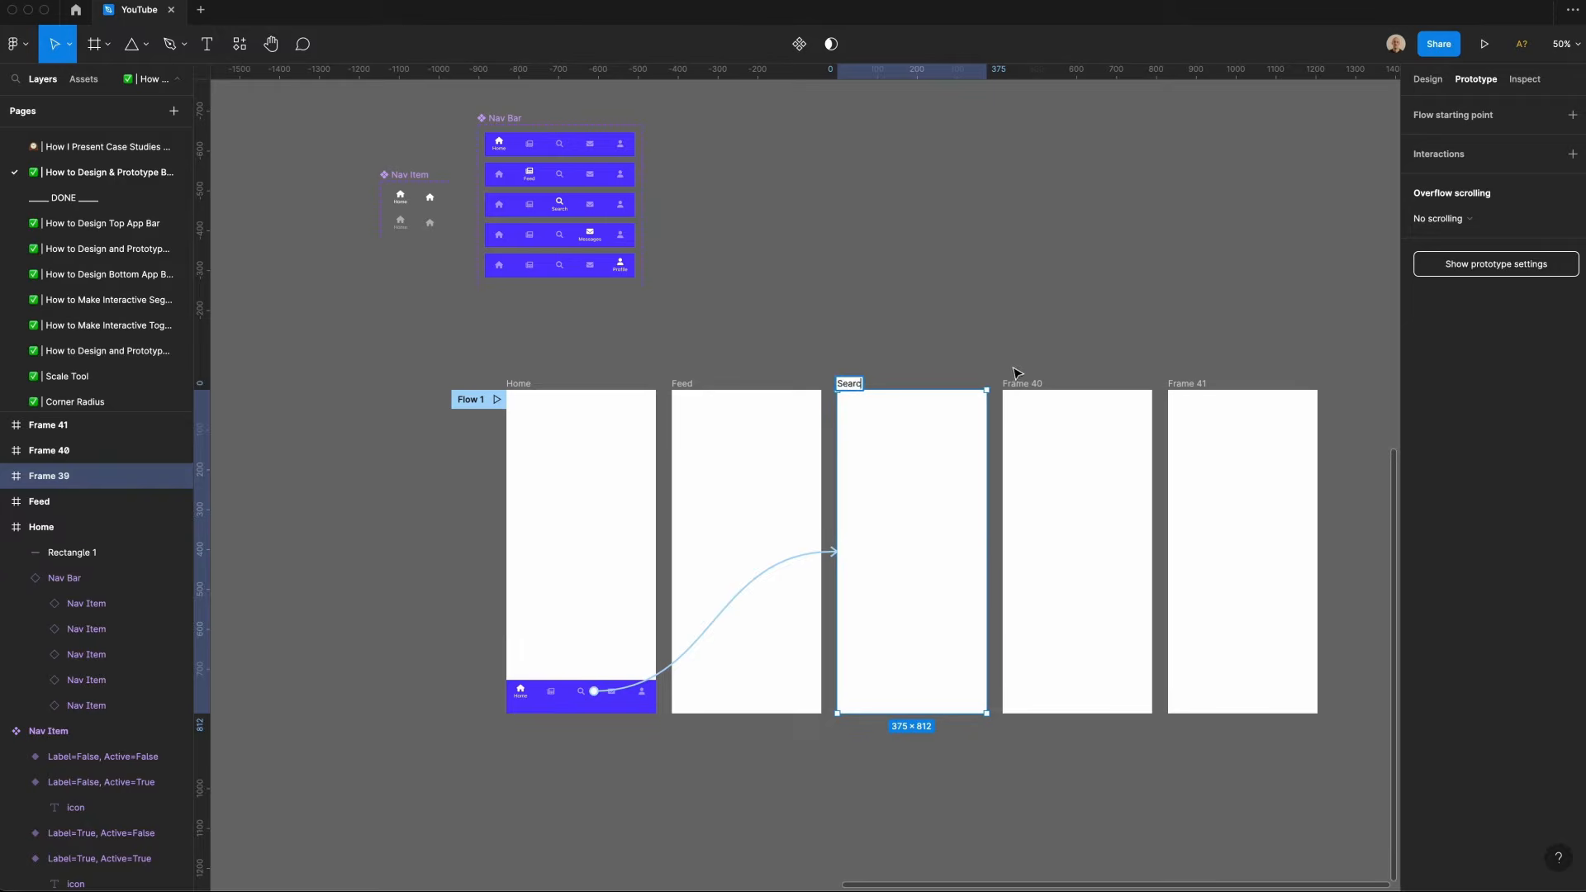
type("h")
key("Tab")
type("Mess")
key("Tab")
type("P")
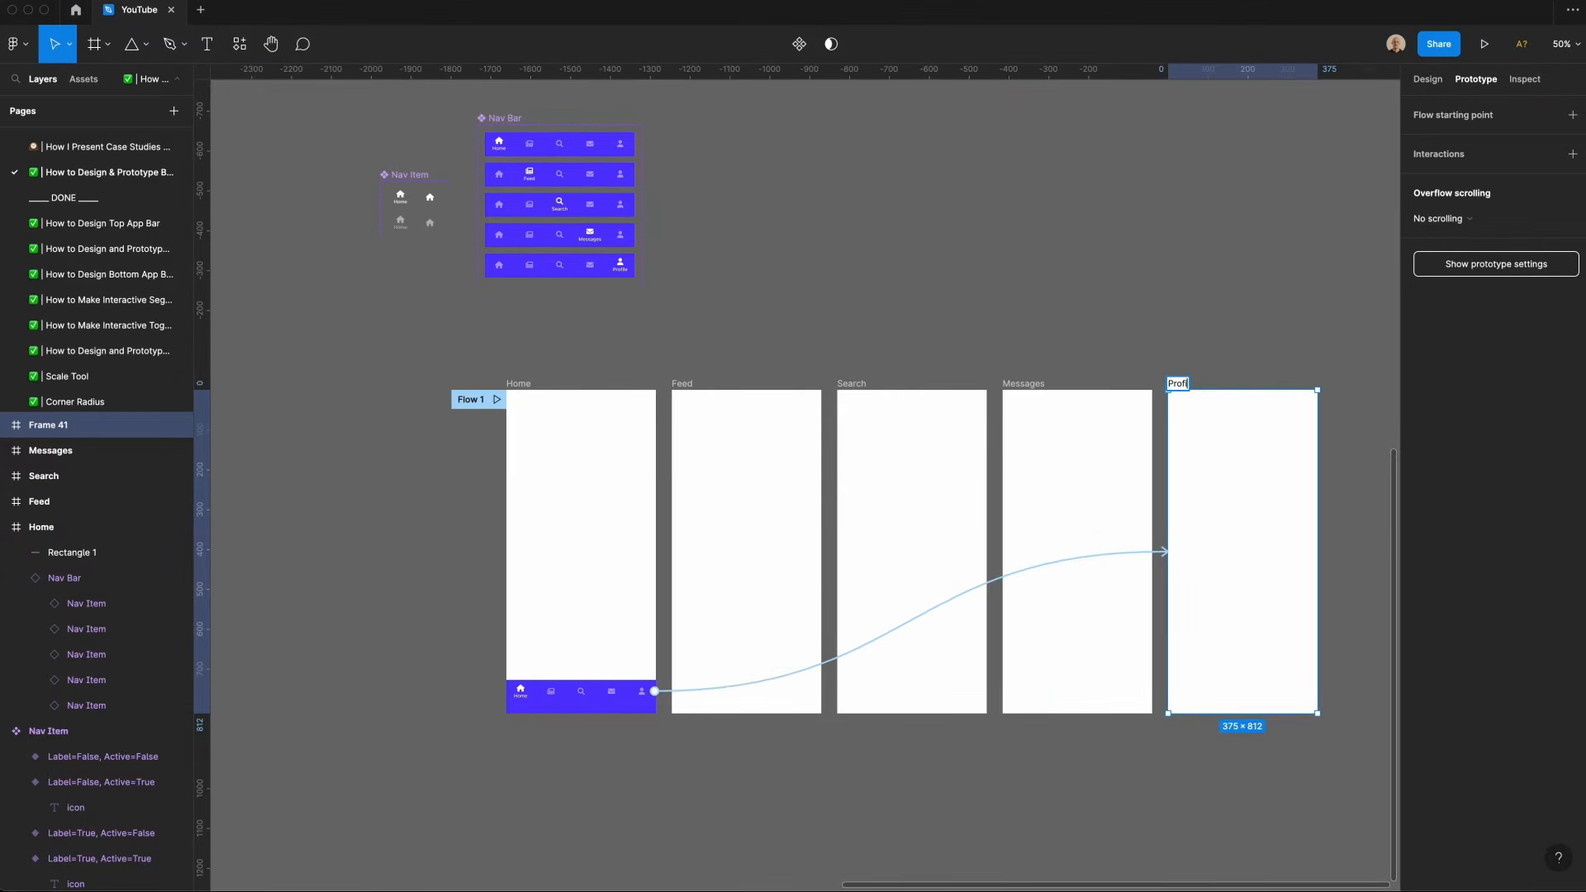
Step: Copy a nav label into the Home frame and set its text fill to 000000
left_click(485, 653)
key("t")
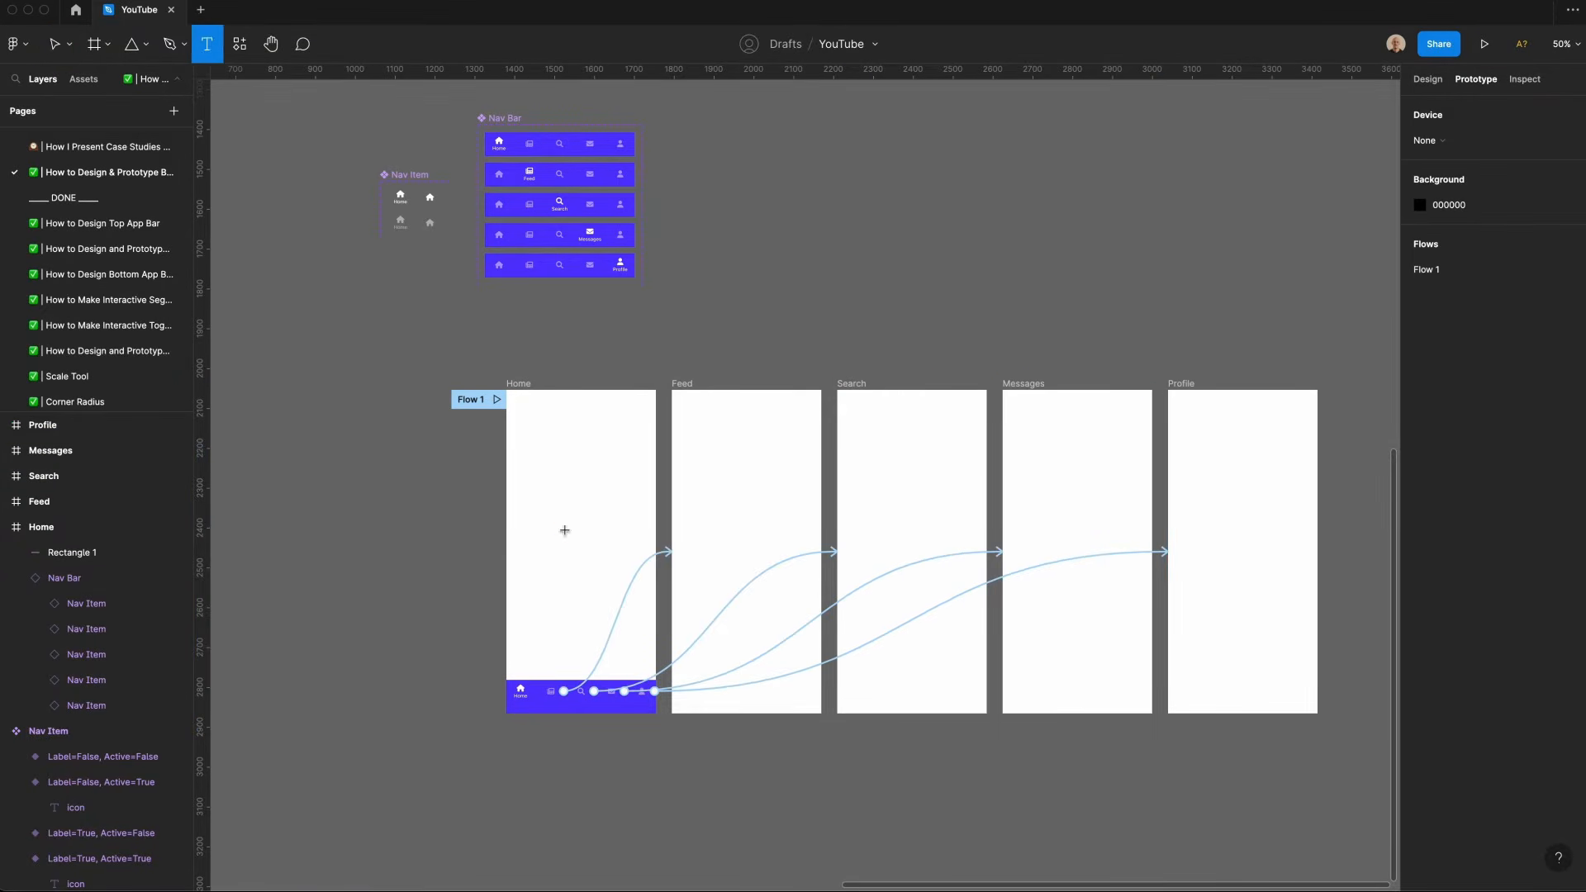
left_click(563, 530)
left_click(1427, 79)
left_click(590, 238, "super")
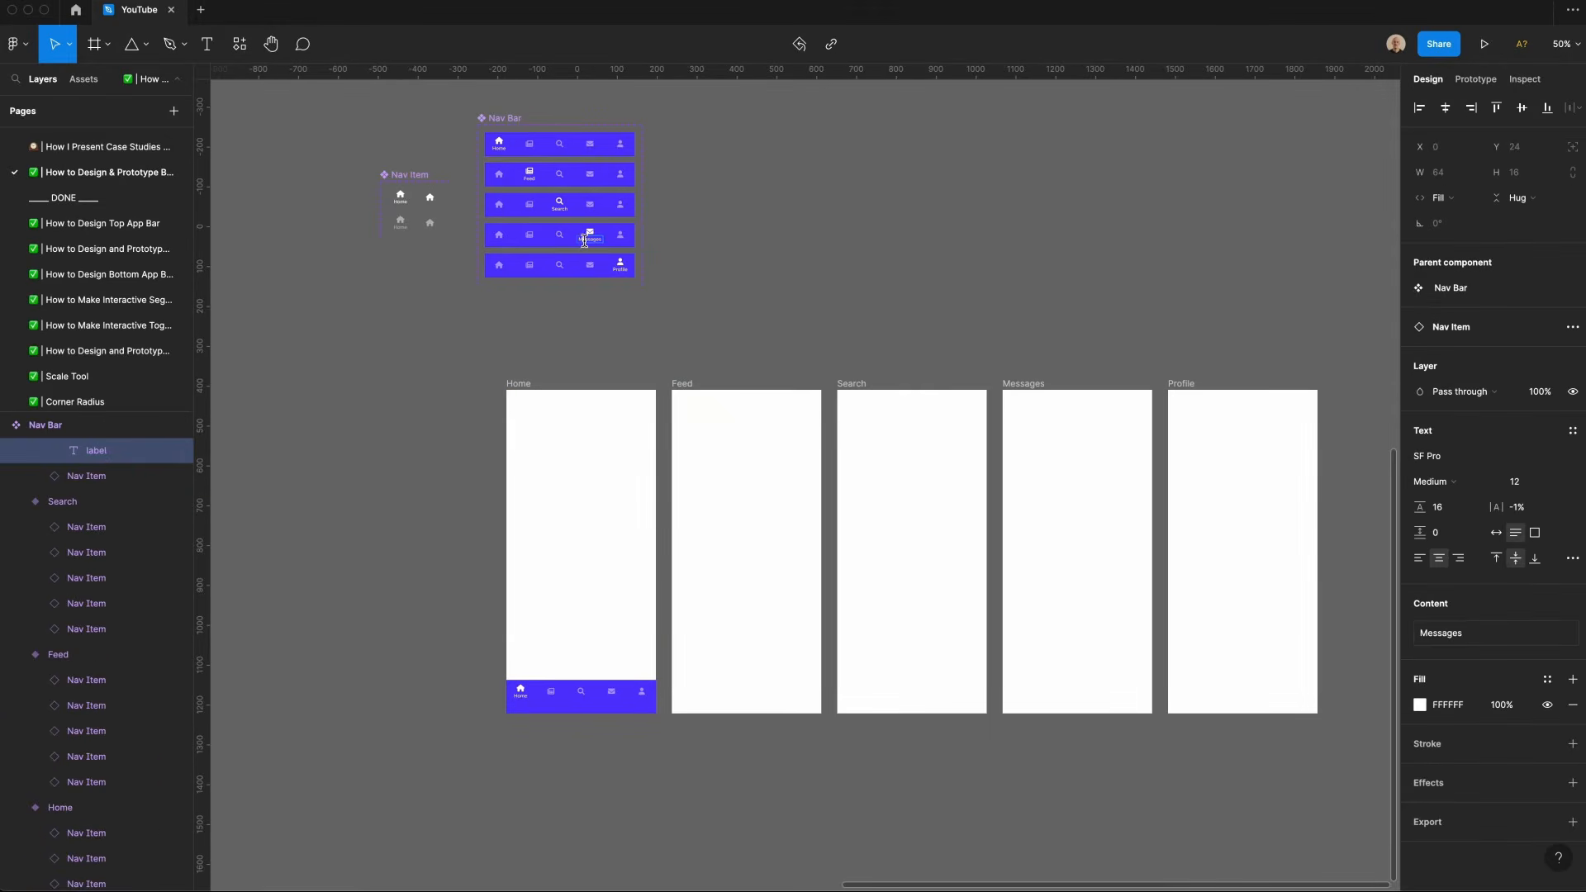
key("super+c")
left_click(511, 385)
key("super+v")
left_click(1460, 635)
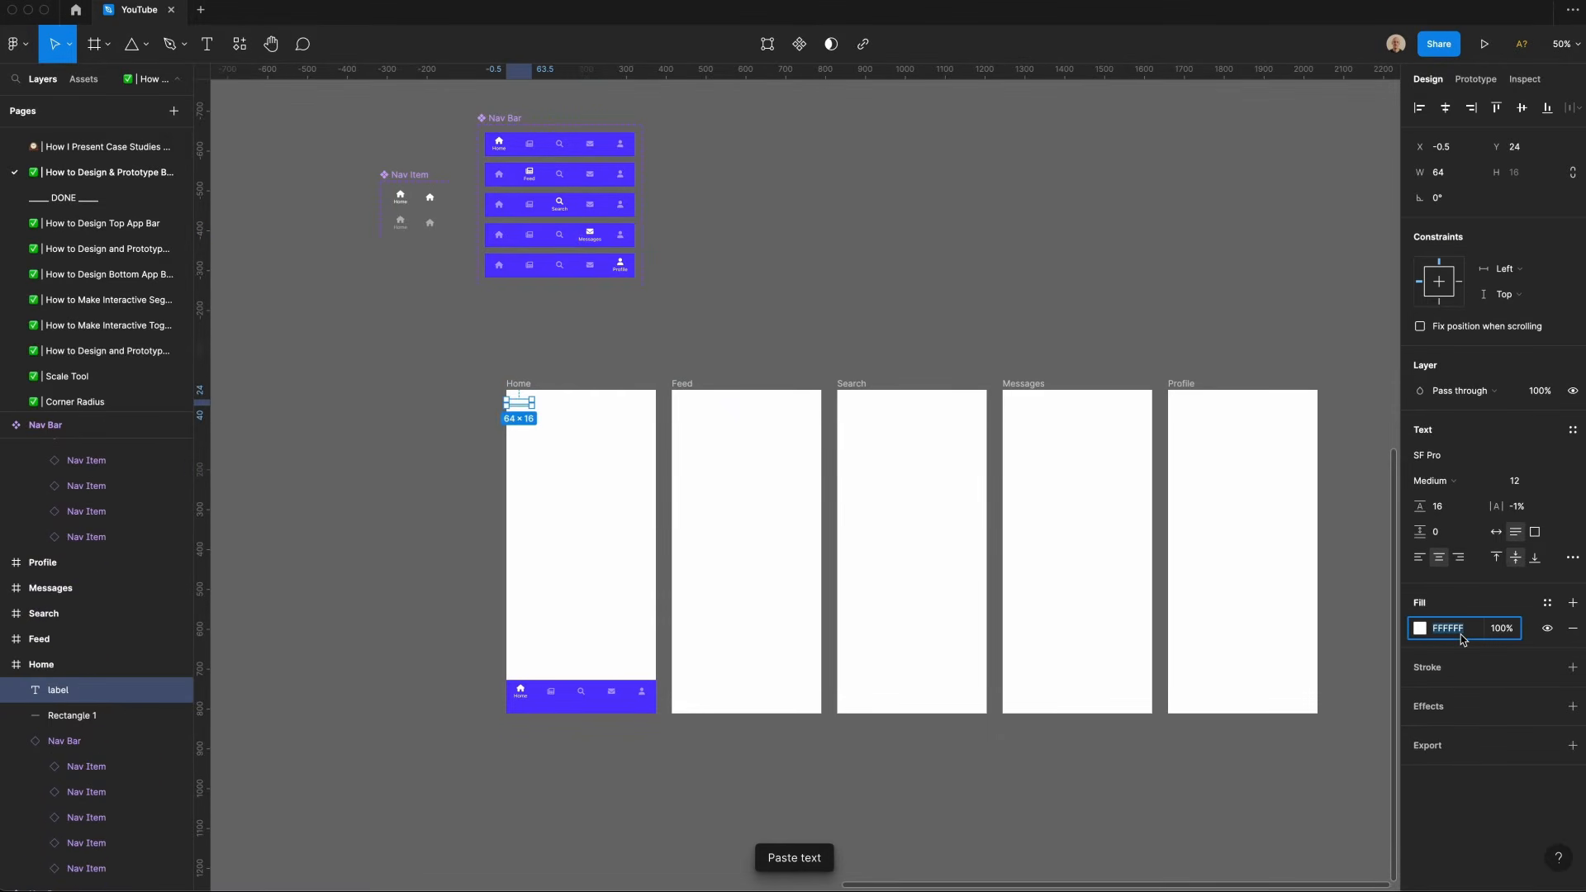
type("0")
key("Return")
Step: Change the pasted label's text to Home
double_click(540, 412)
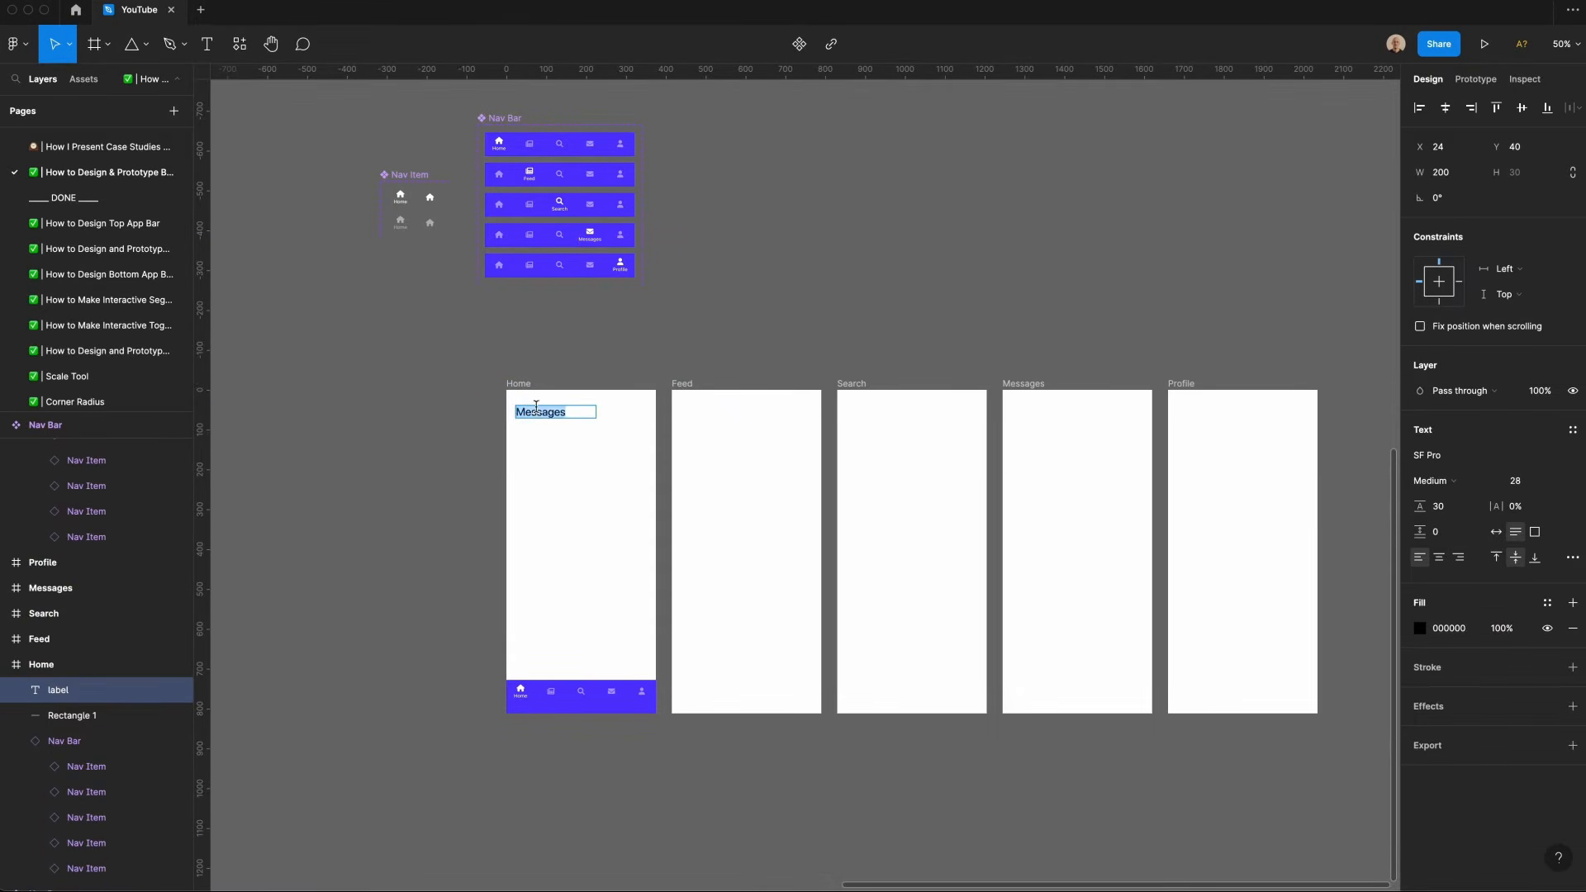
type("Home")
key("Escape")
Step: Paste the label into the Feed, Search and Messages frames, retyping it as Feed, Search and Messages
key("super+c")
left_click(682, 383)
key("super+v")
double_click(689, 412)
type("Feed")
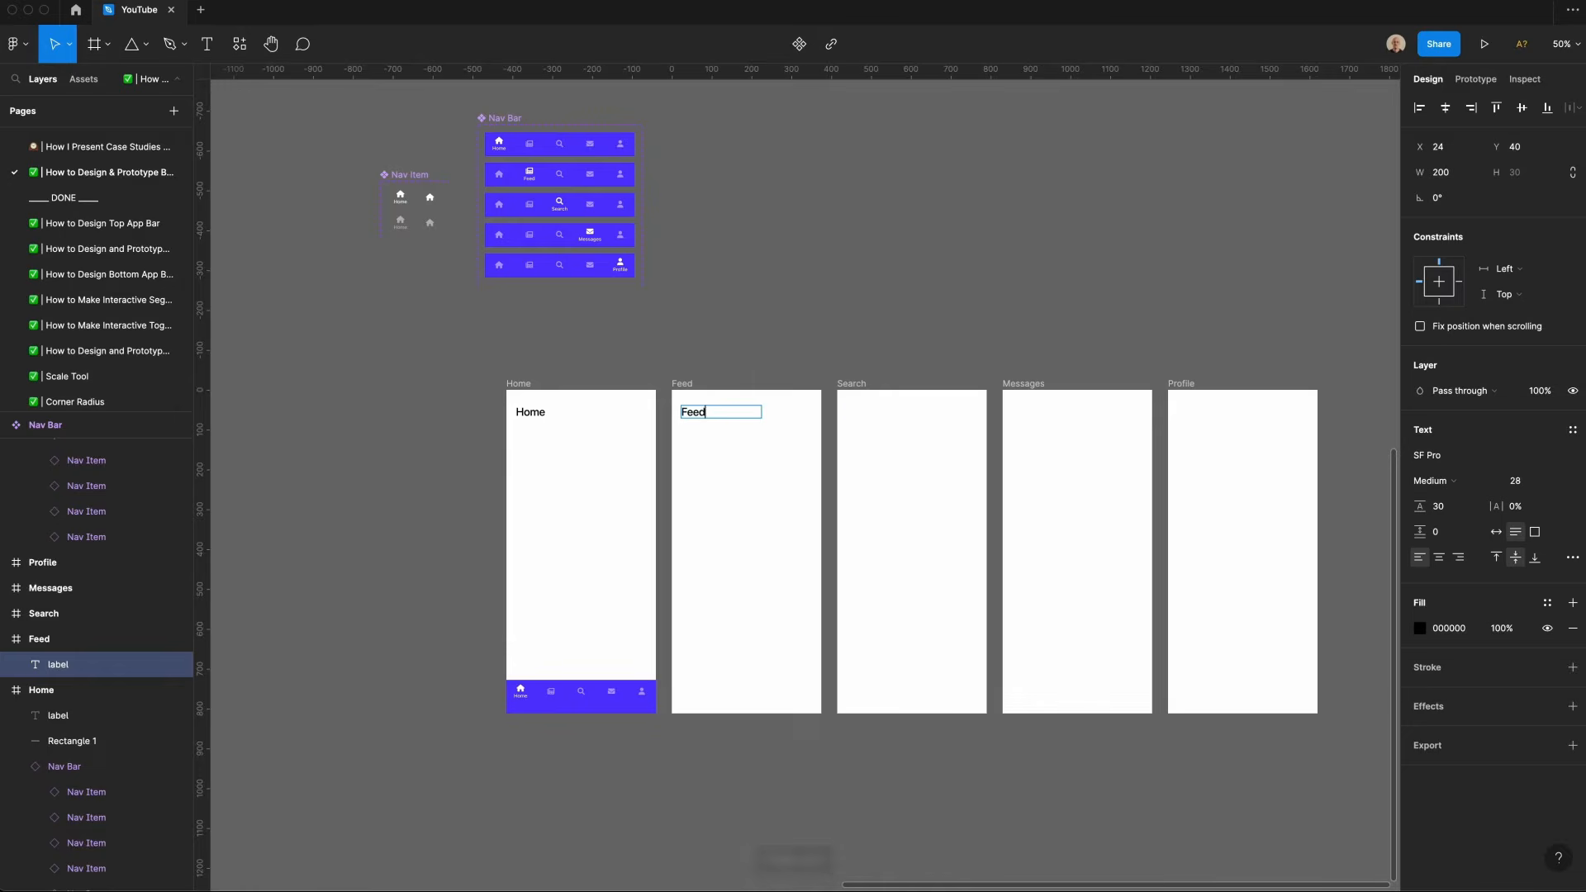
type("Search")
type("Mess")
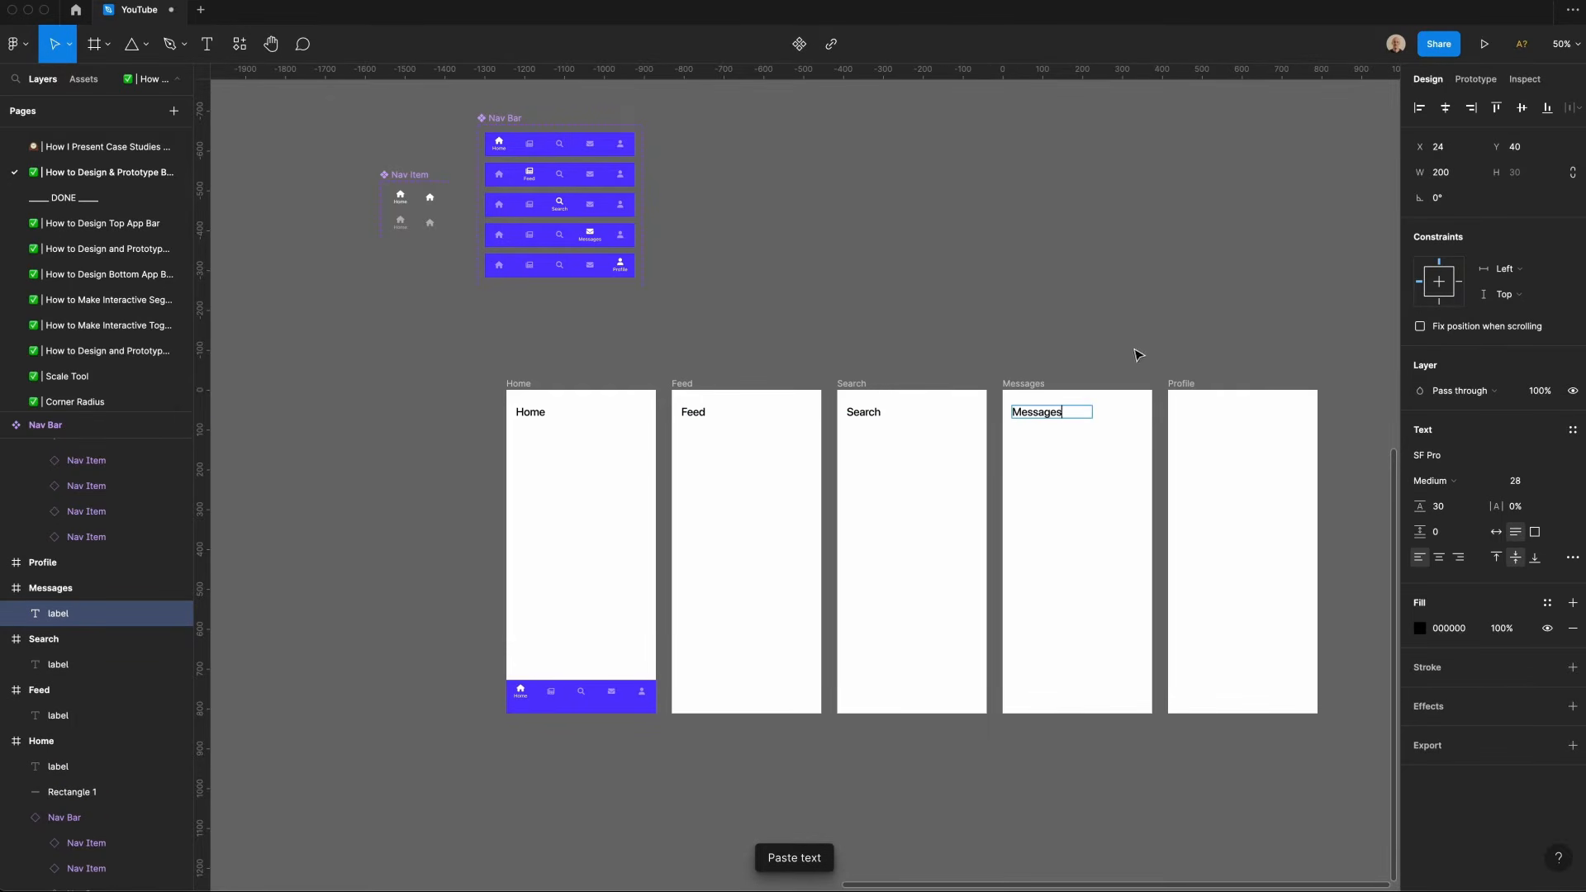
key("Escape")
Step: Paste the label into the Profile frame, change its text to Profile, and undo a stray change
left_click(1181, 384)
key("super+v")
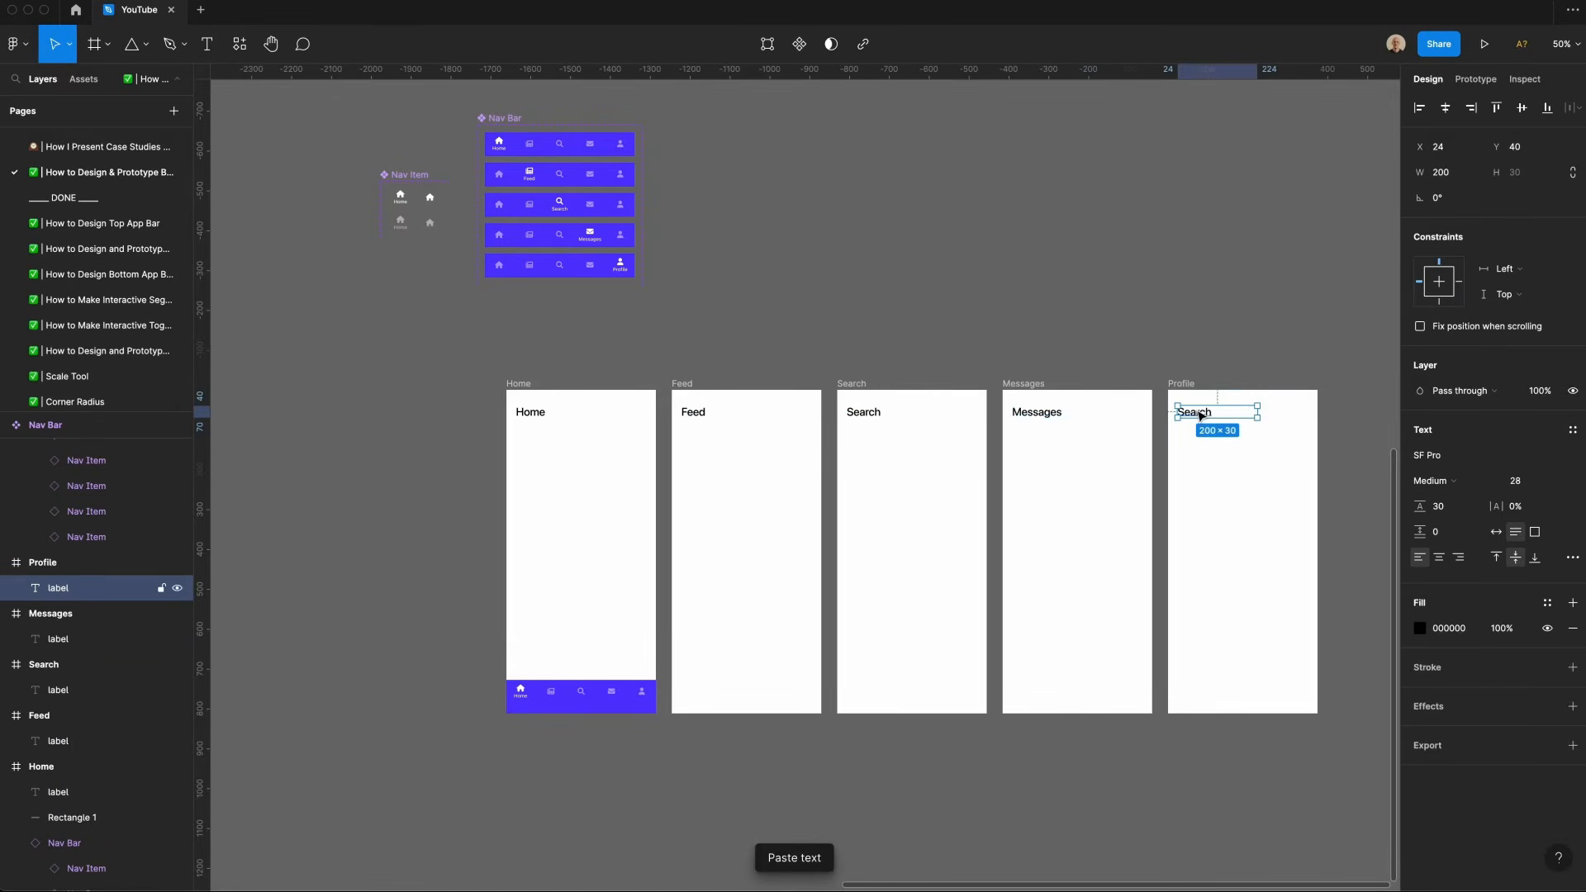
double_click(1196, 411)
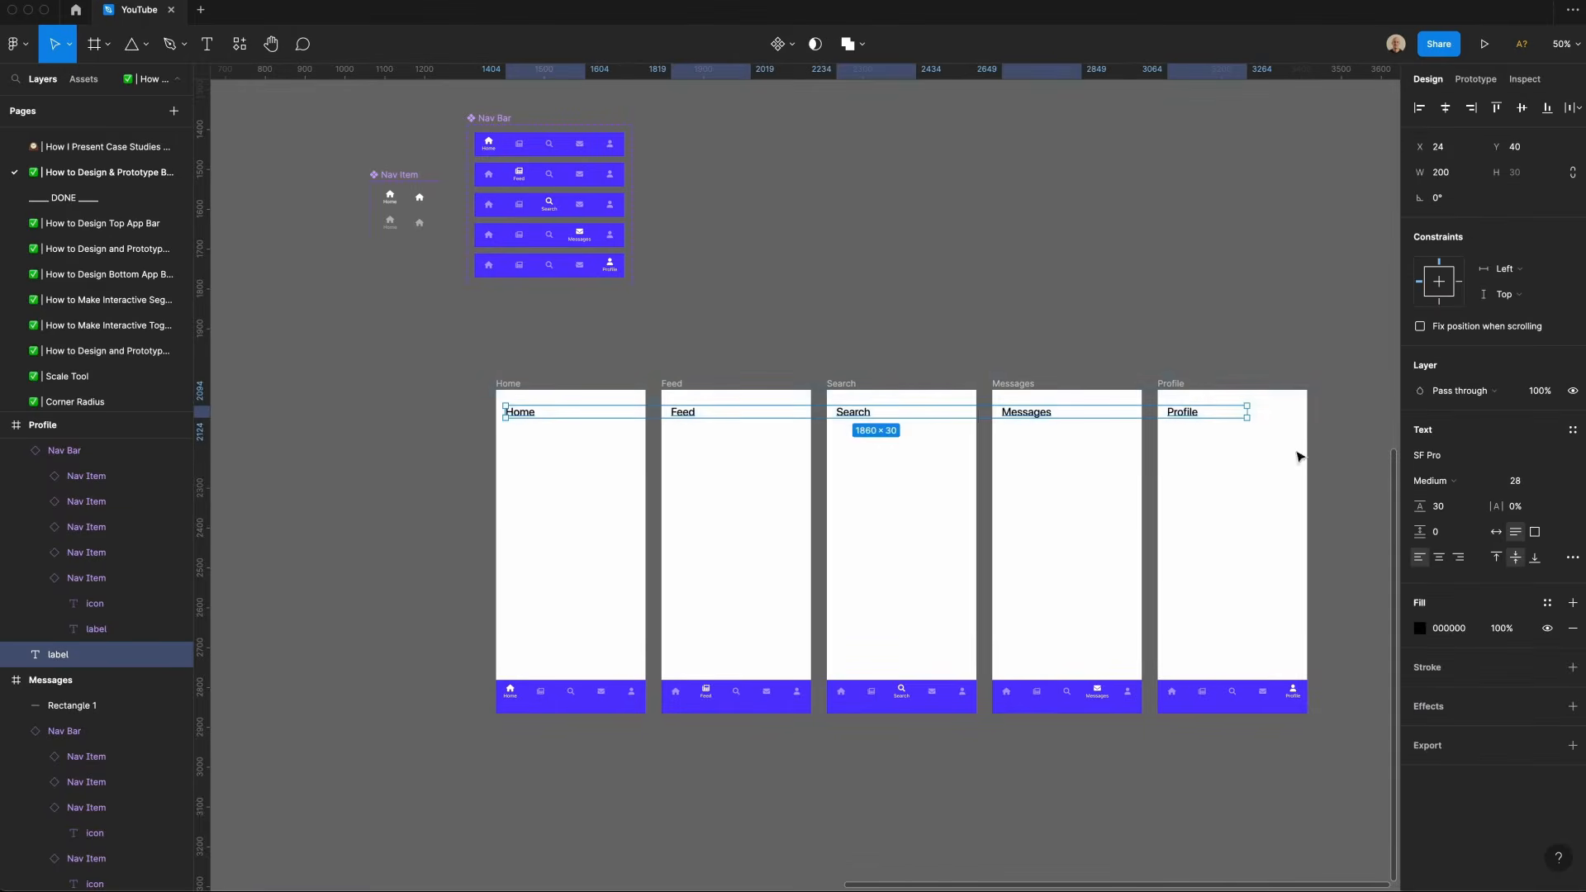
left_click(1177, 741)
key("super+z")
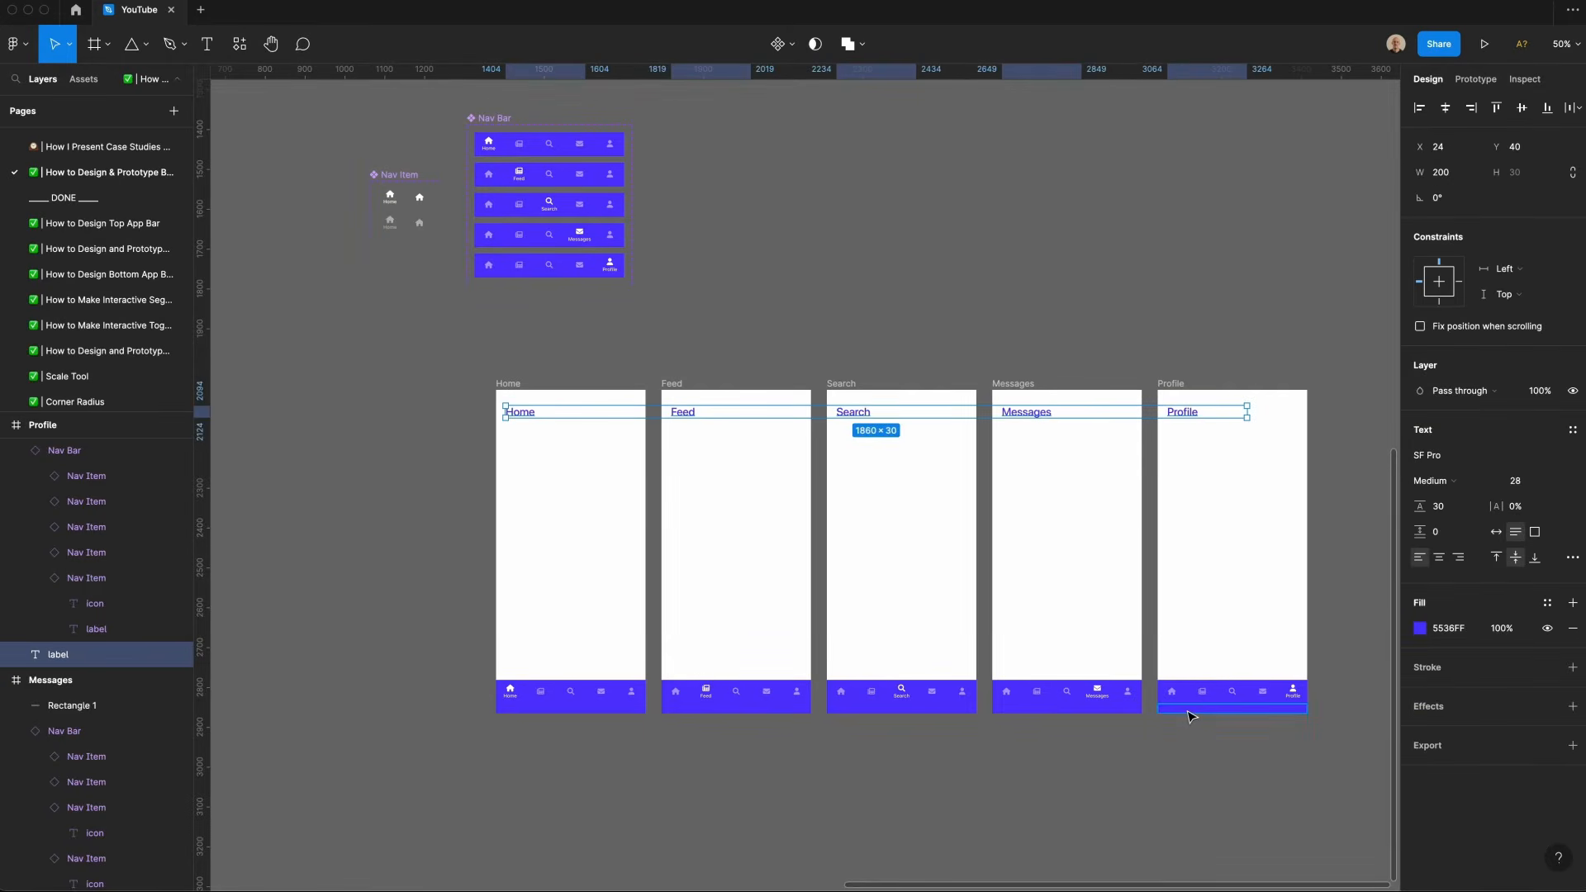
Step: Paste copies of the Home label into the Feed and Search frames and set the copies' opacity to 0%
left_click(1225, 545)
left_click(522, 412)
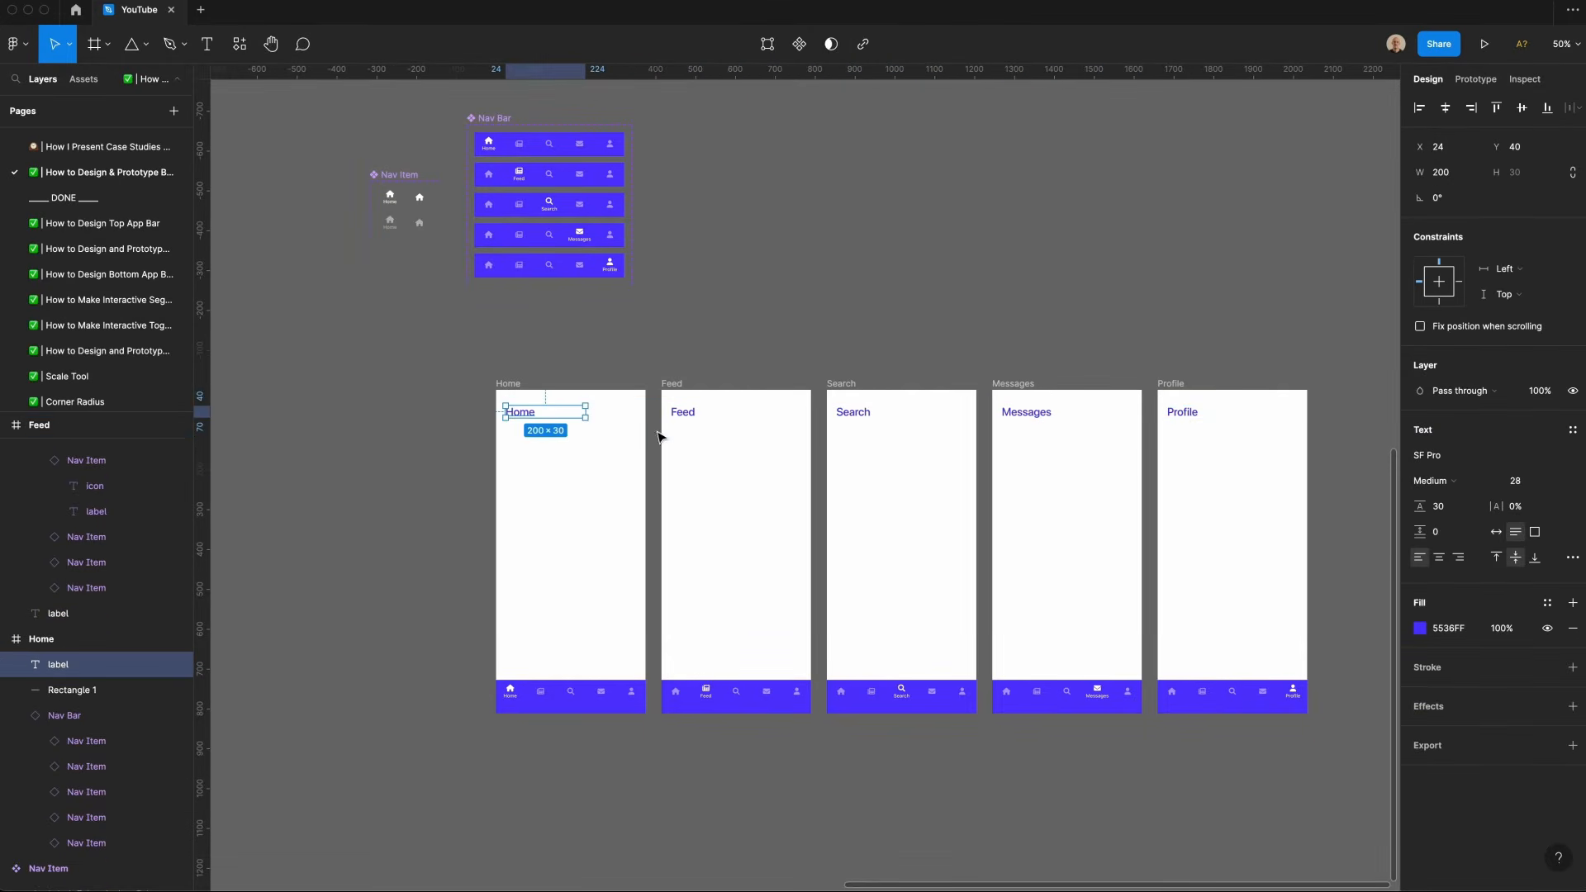
key("super+c")
left_click(685, 438)
key("super+v")
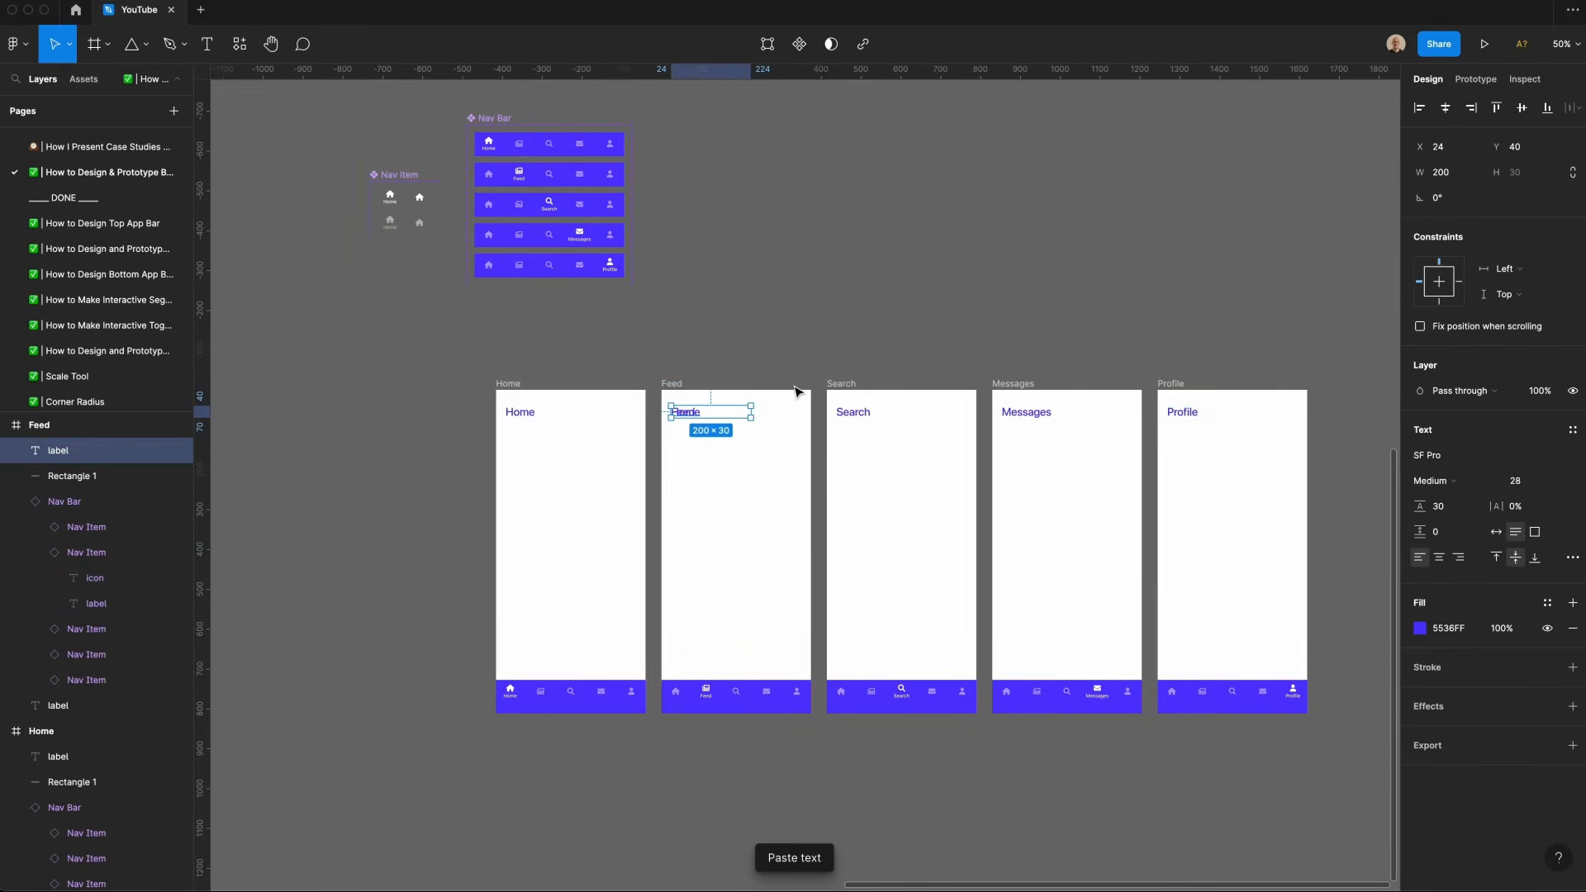
key("0")
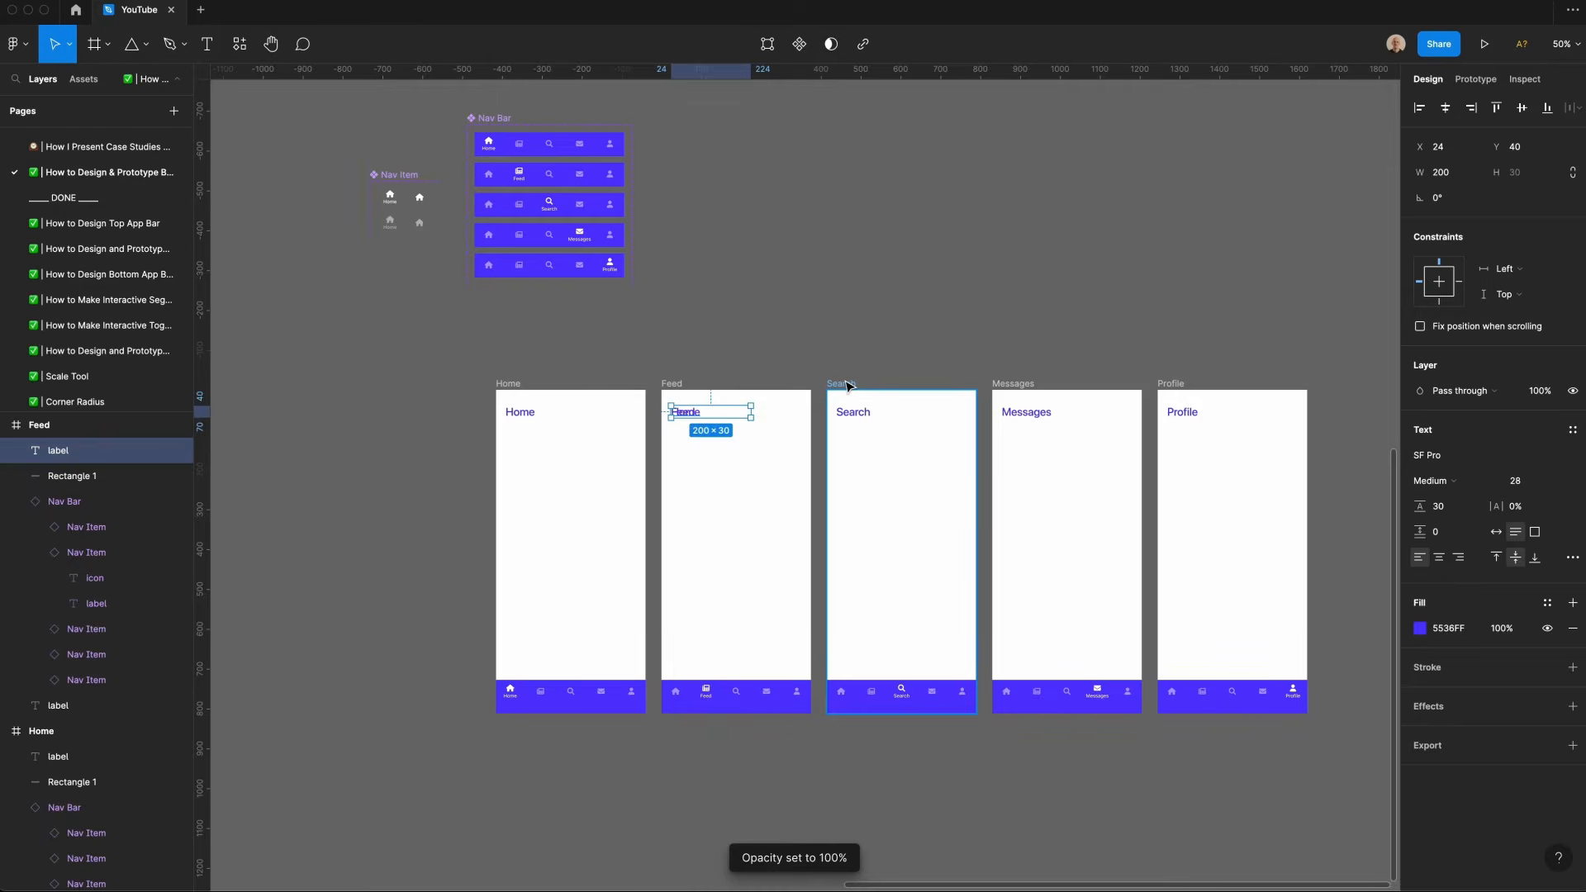
key("0")
left_click(847, 385)
key("super+v")
key("0")
key("0")
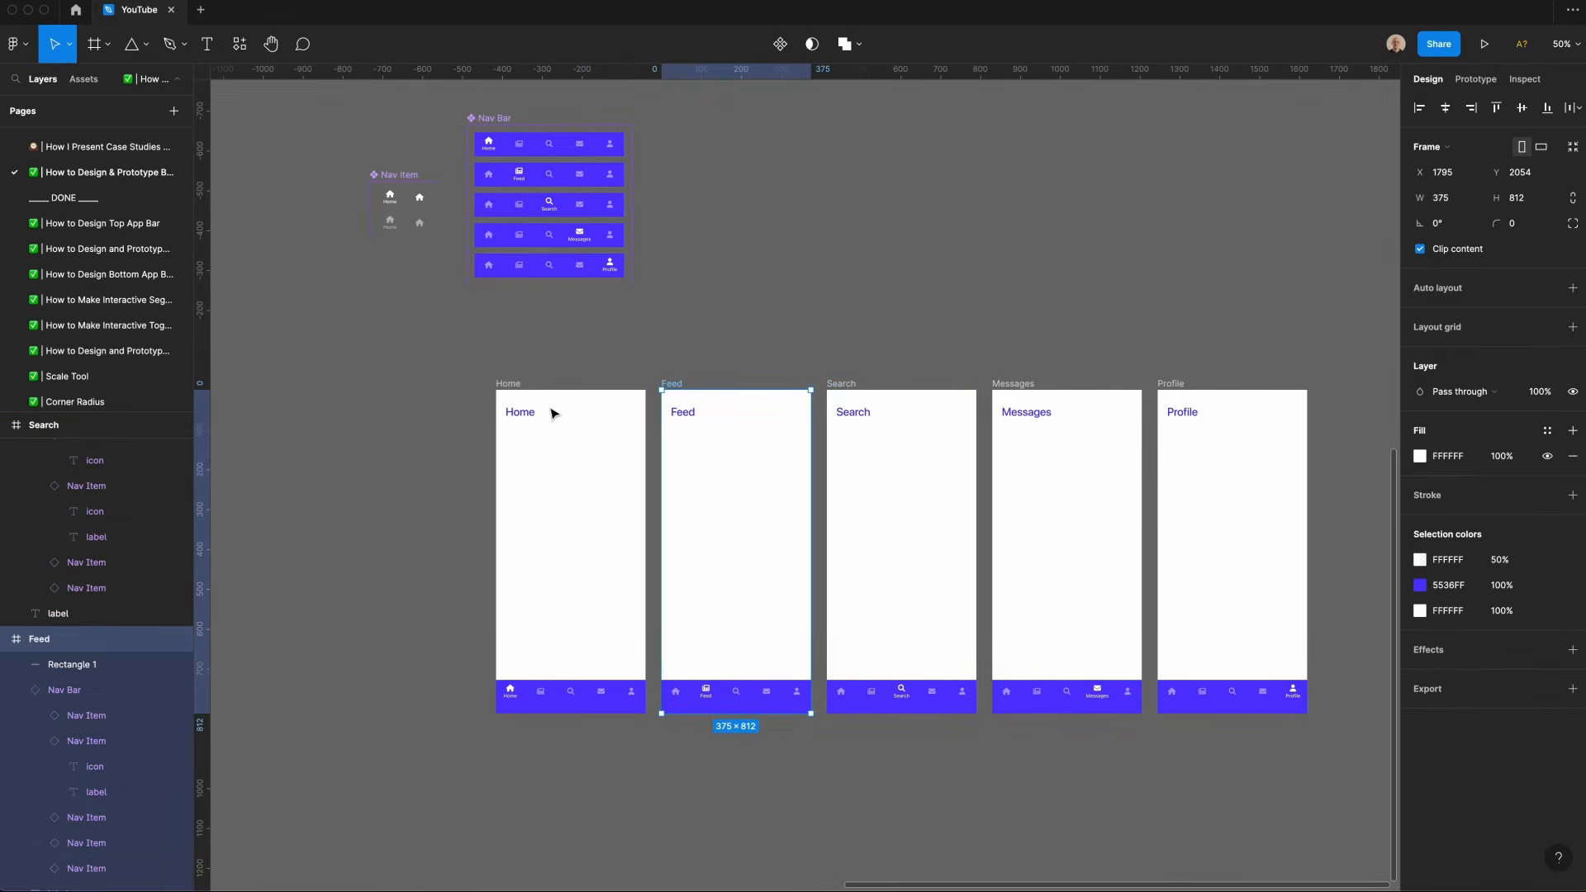
Step: Rename the Home frame's label layer to home
left_click(551, 413)
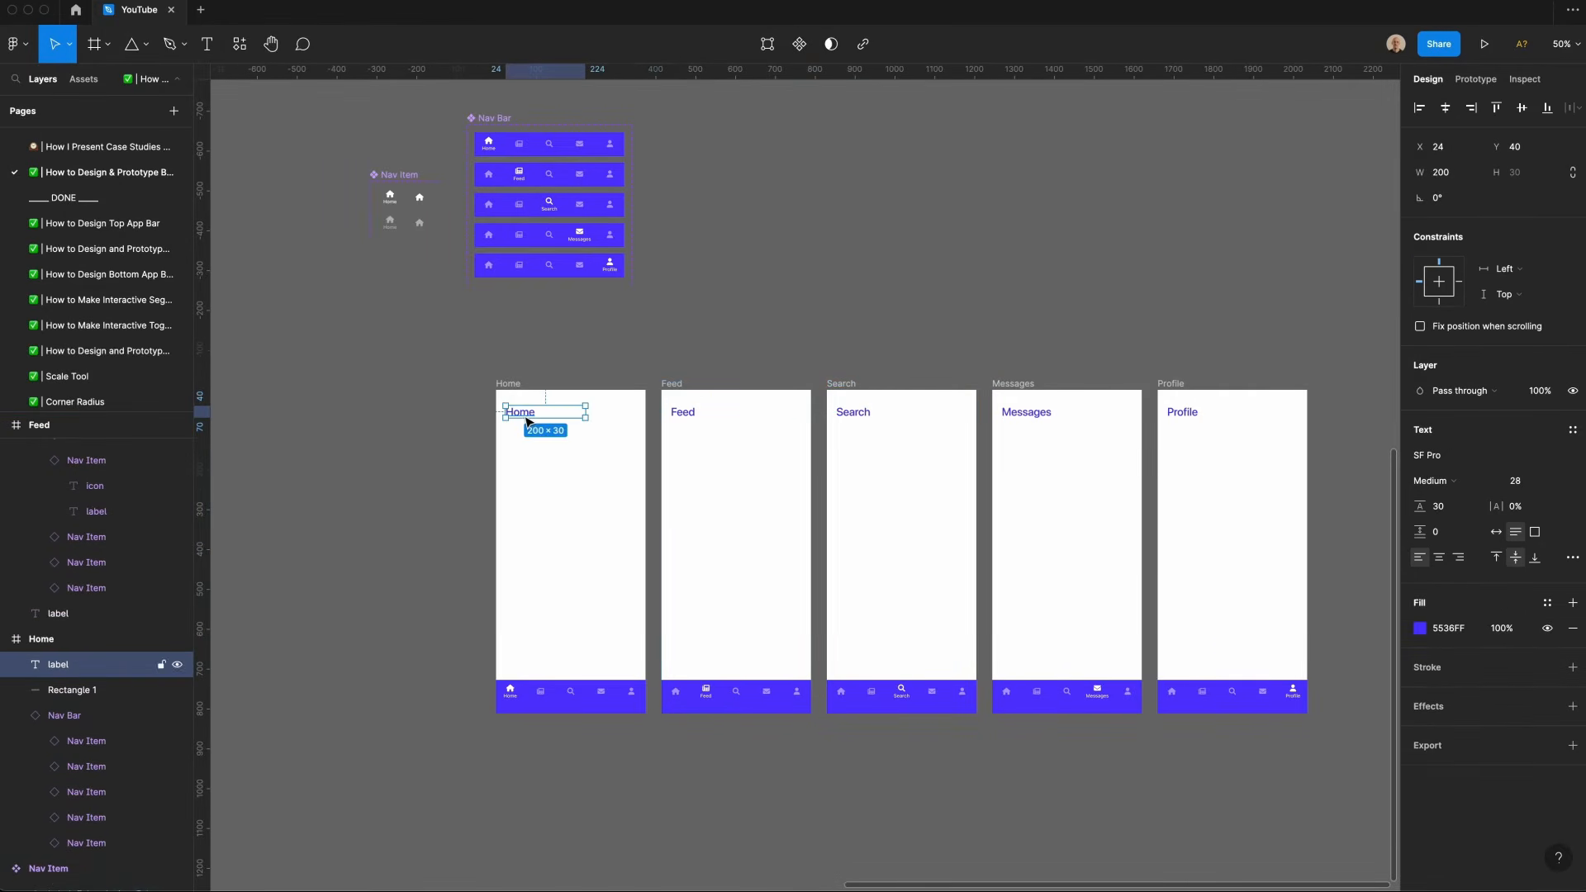
double_click(72, 667)
type("home")
key("Return")
left_click(682, 384)
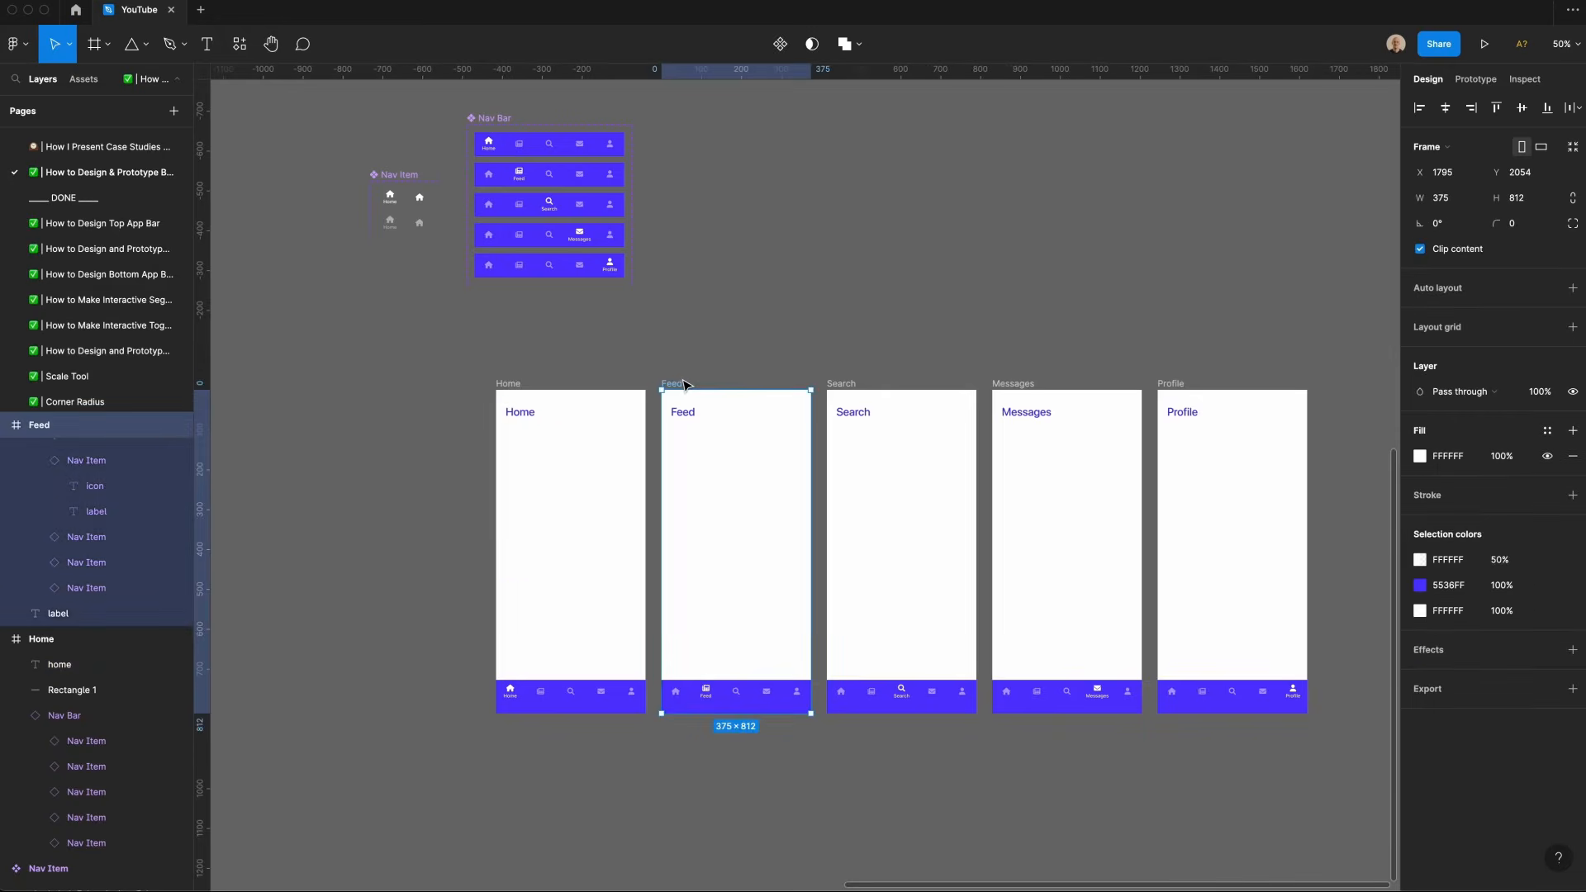
Step: Paste the copied label into the Feed frame and rename the Feed frame's label layer to feed
key("super+v")
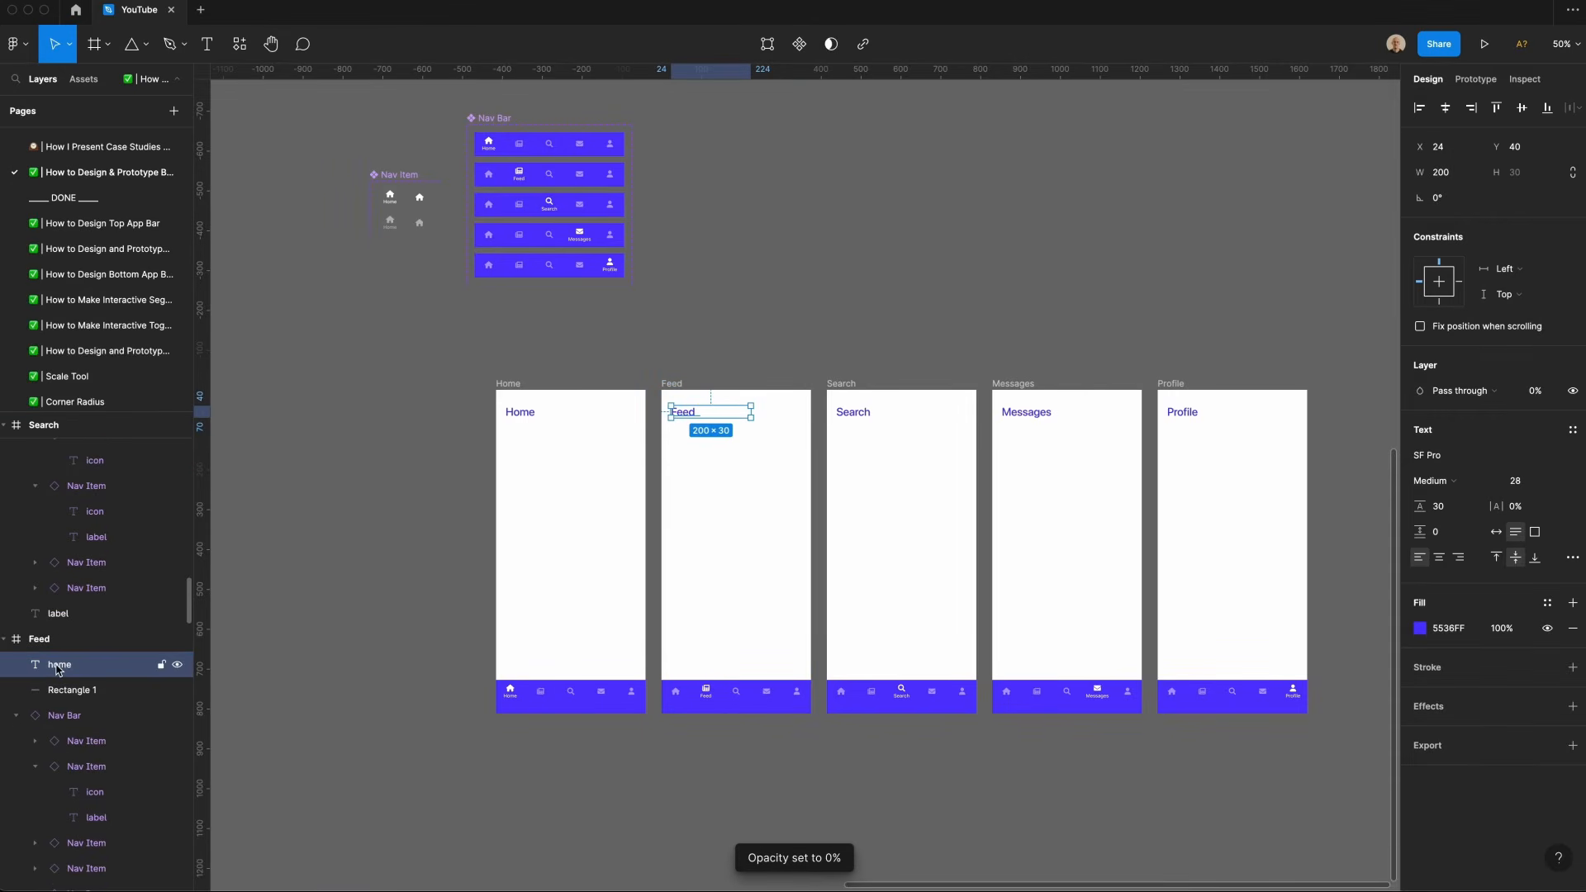
double_click(58, 665)
type("feed")
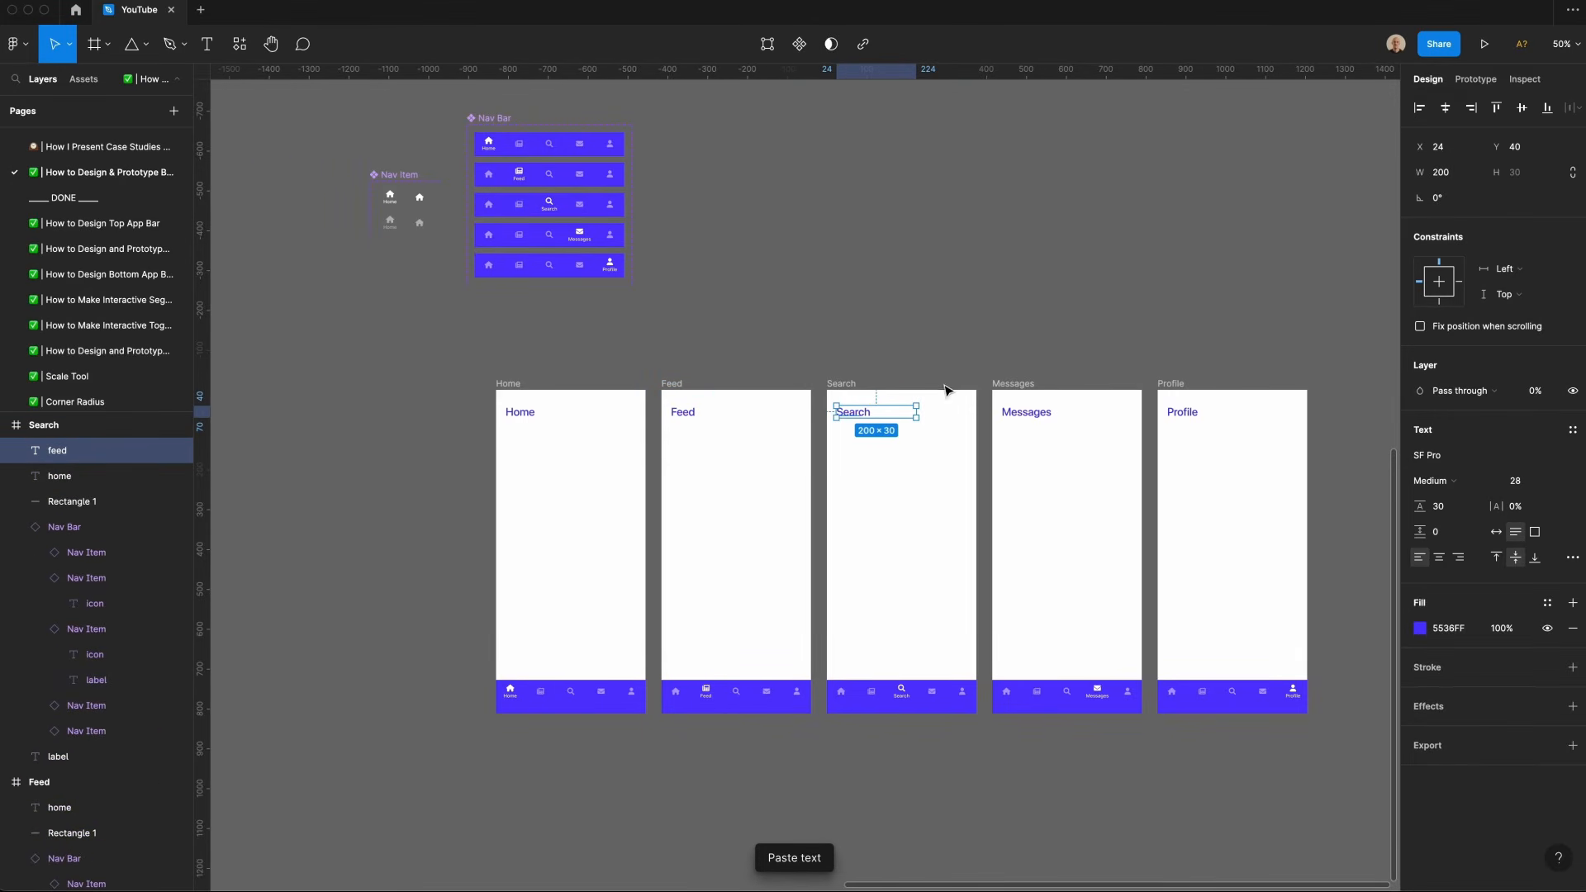
Step: Rename the Search frame's label layer to search
left_click(1037, 386)
left_click(1026, 411)
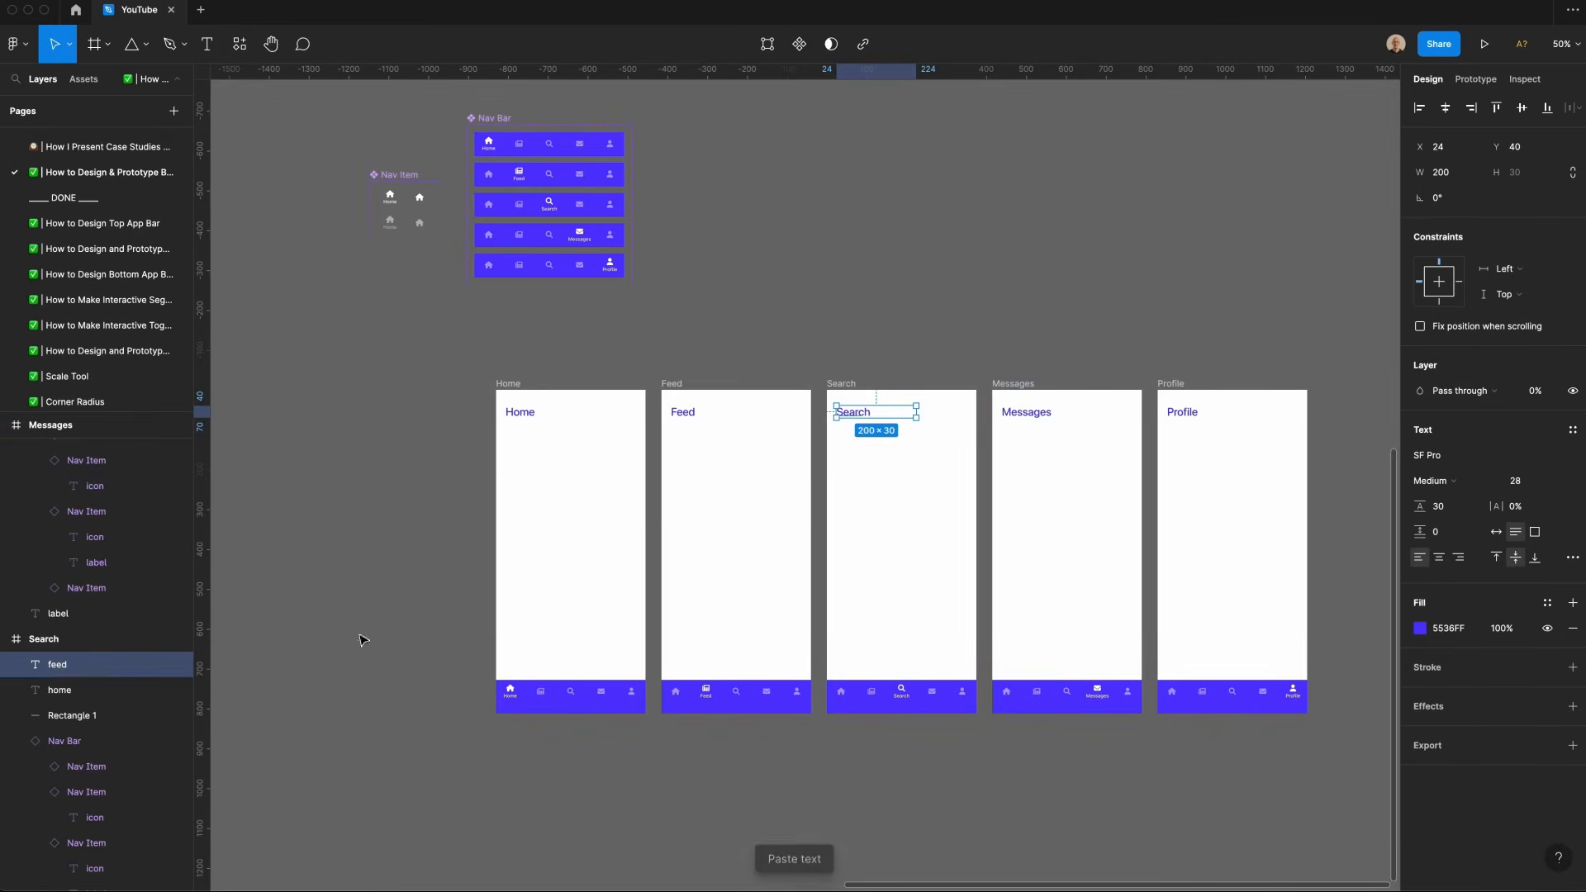
double_click(58, 855)
type("s")
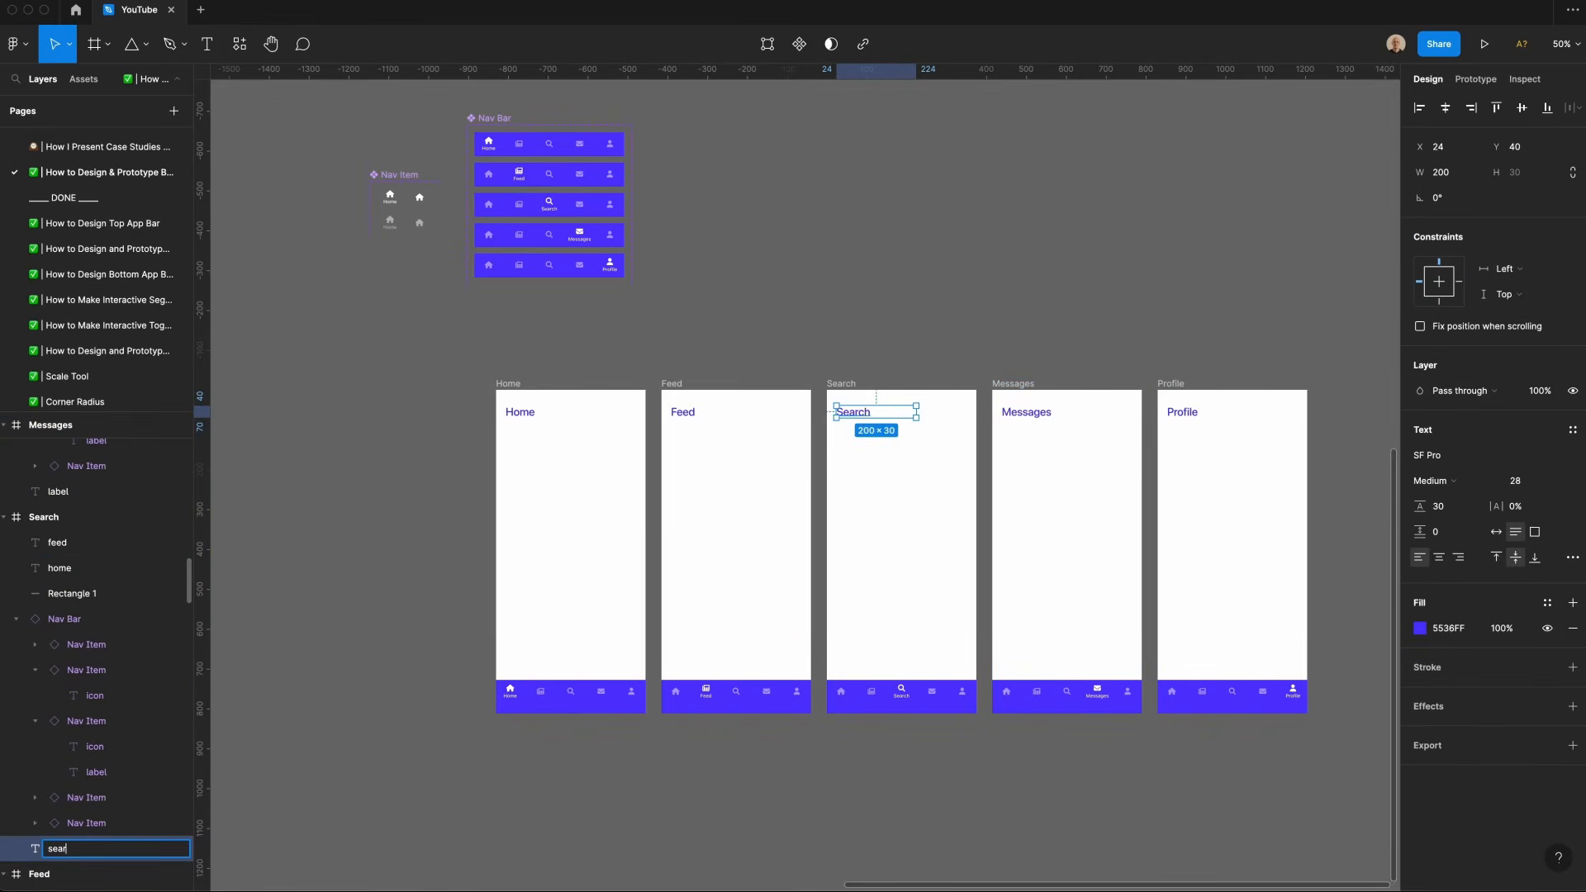
type("ear")
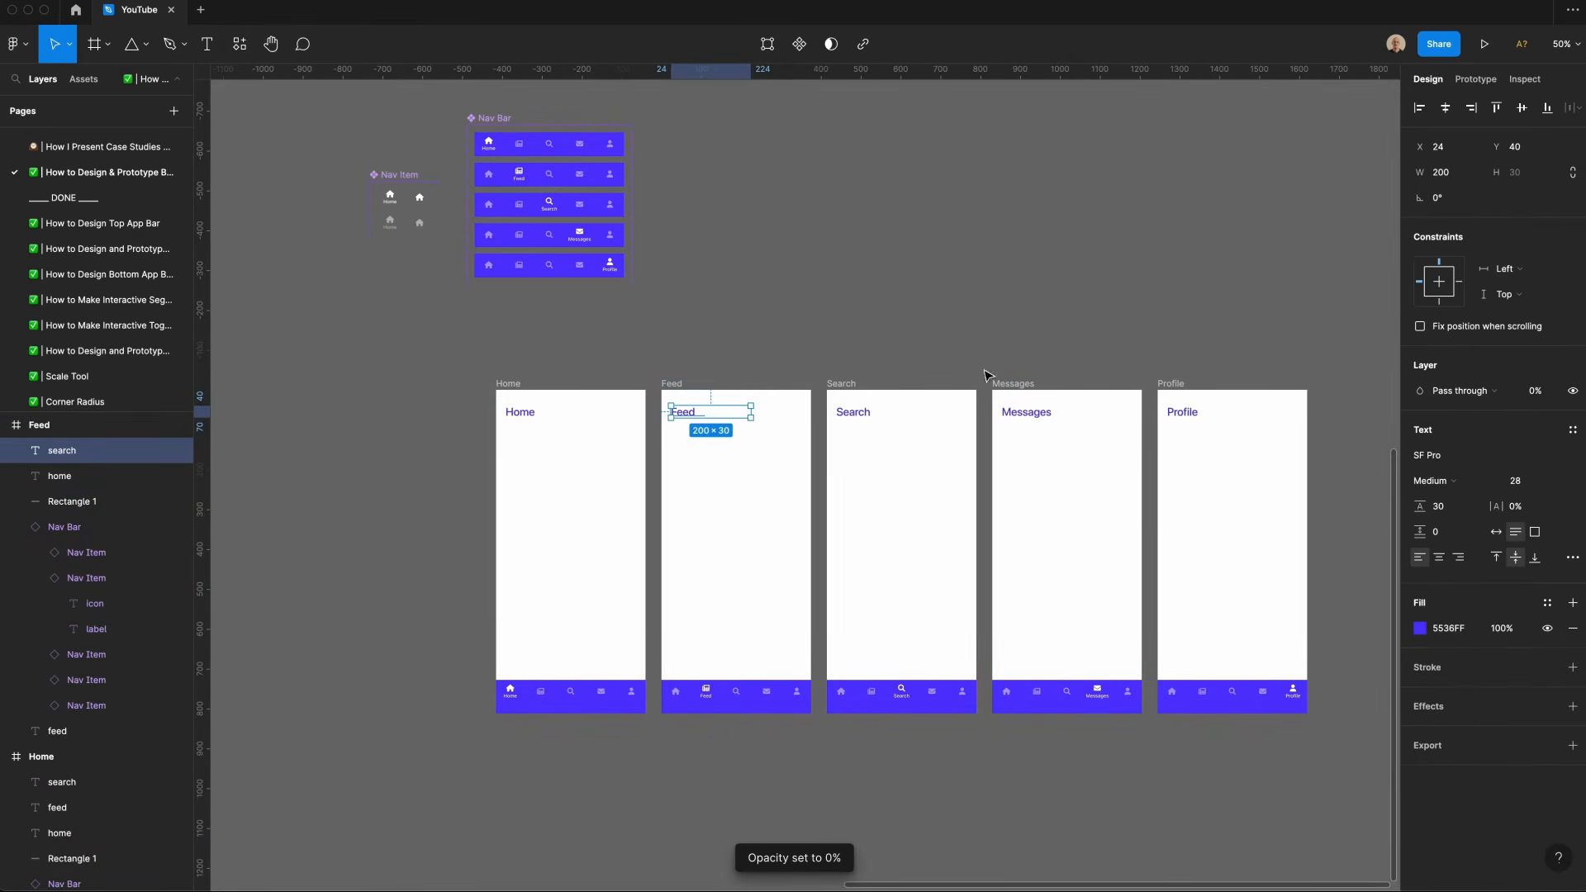
Step: Rename the Messages frame's label layer to messages
left_click(1004, 383)
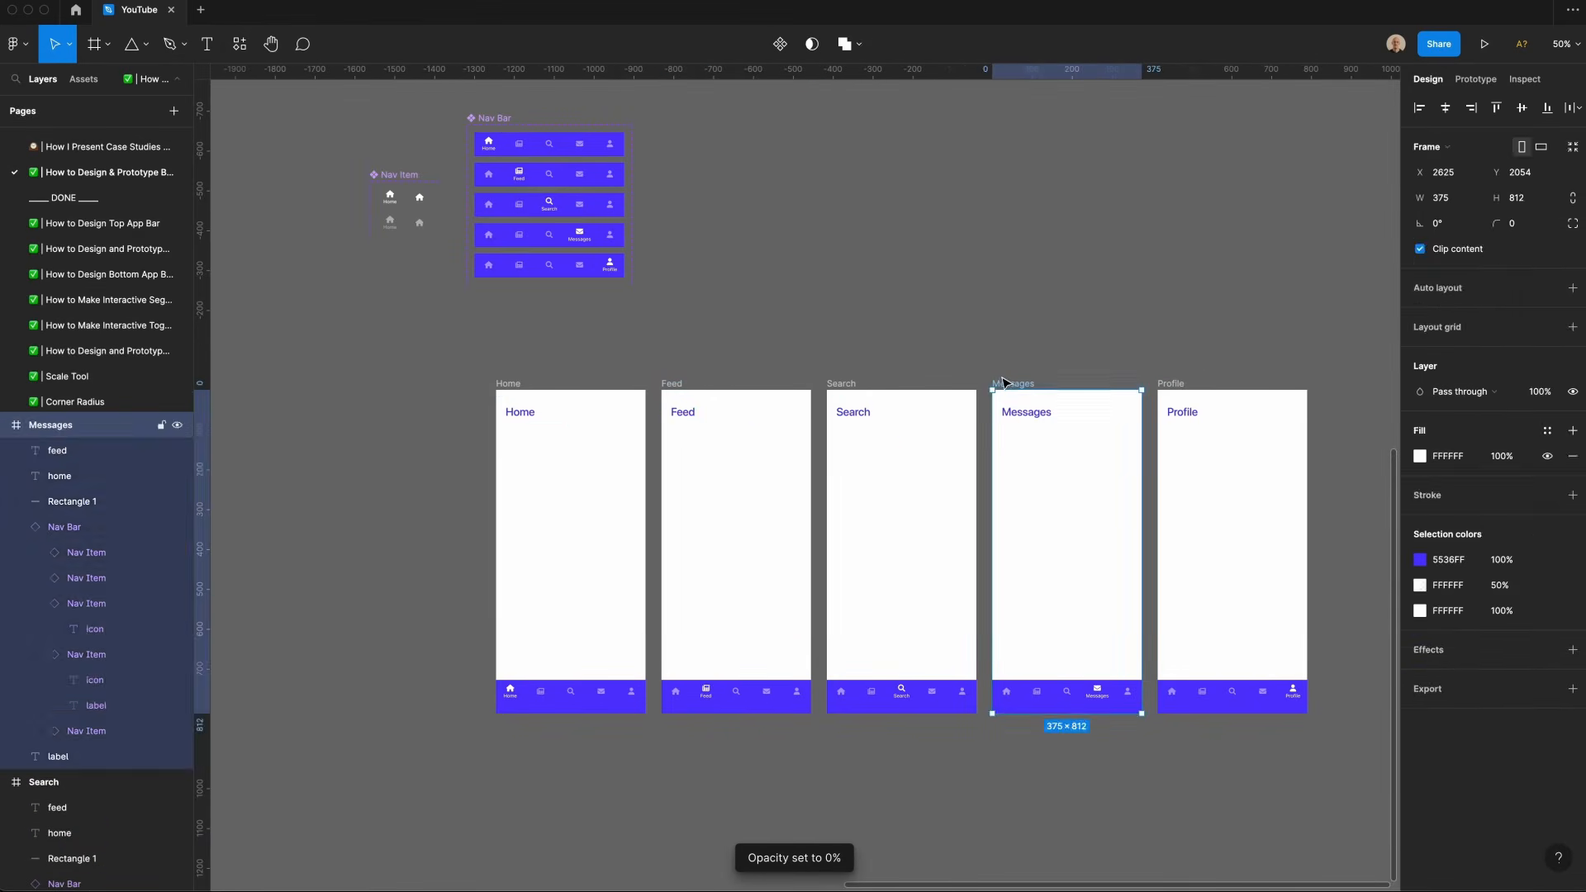
left_click(1026, 411)
double_click(58, 799)
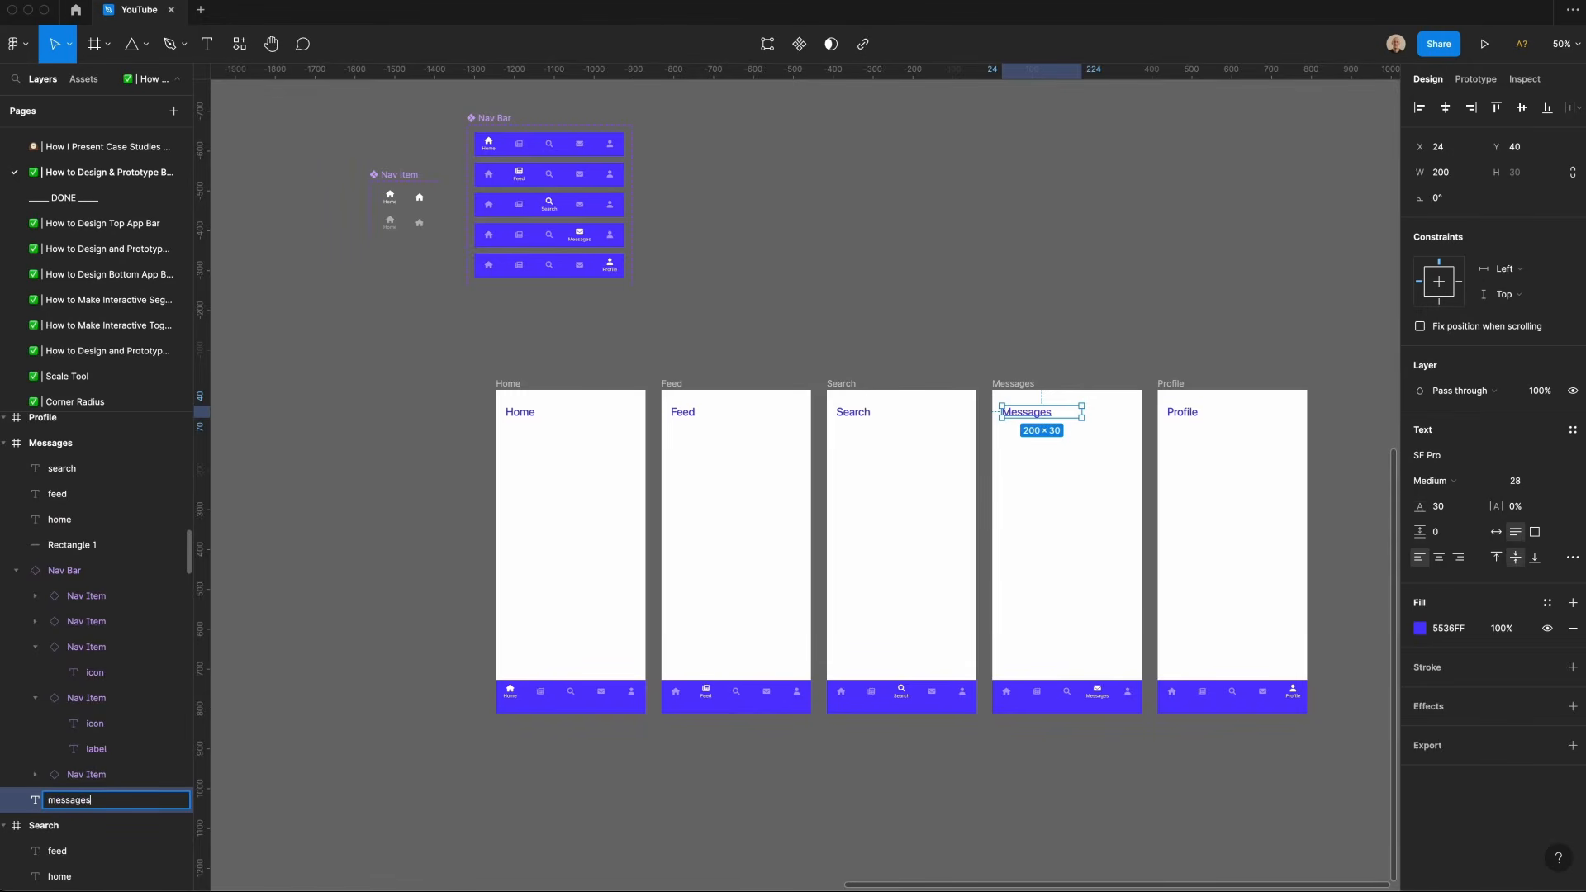
Step: Rename the Profile frame's label layer to profile and paste a copy of it into the Feed frame
type("profi")
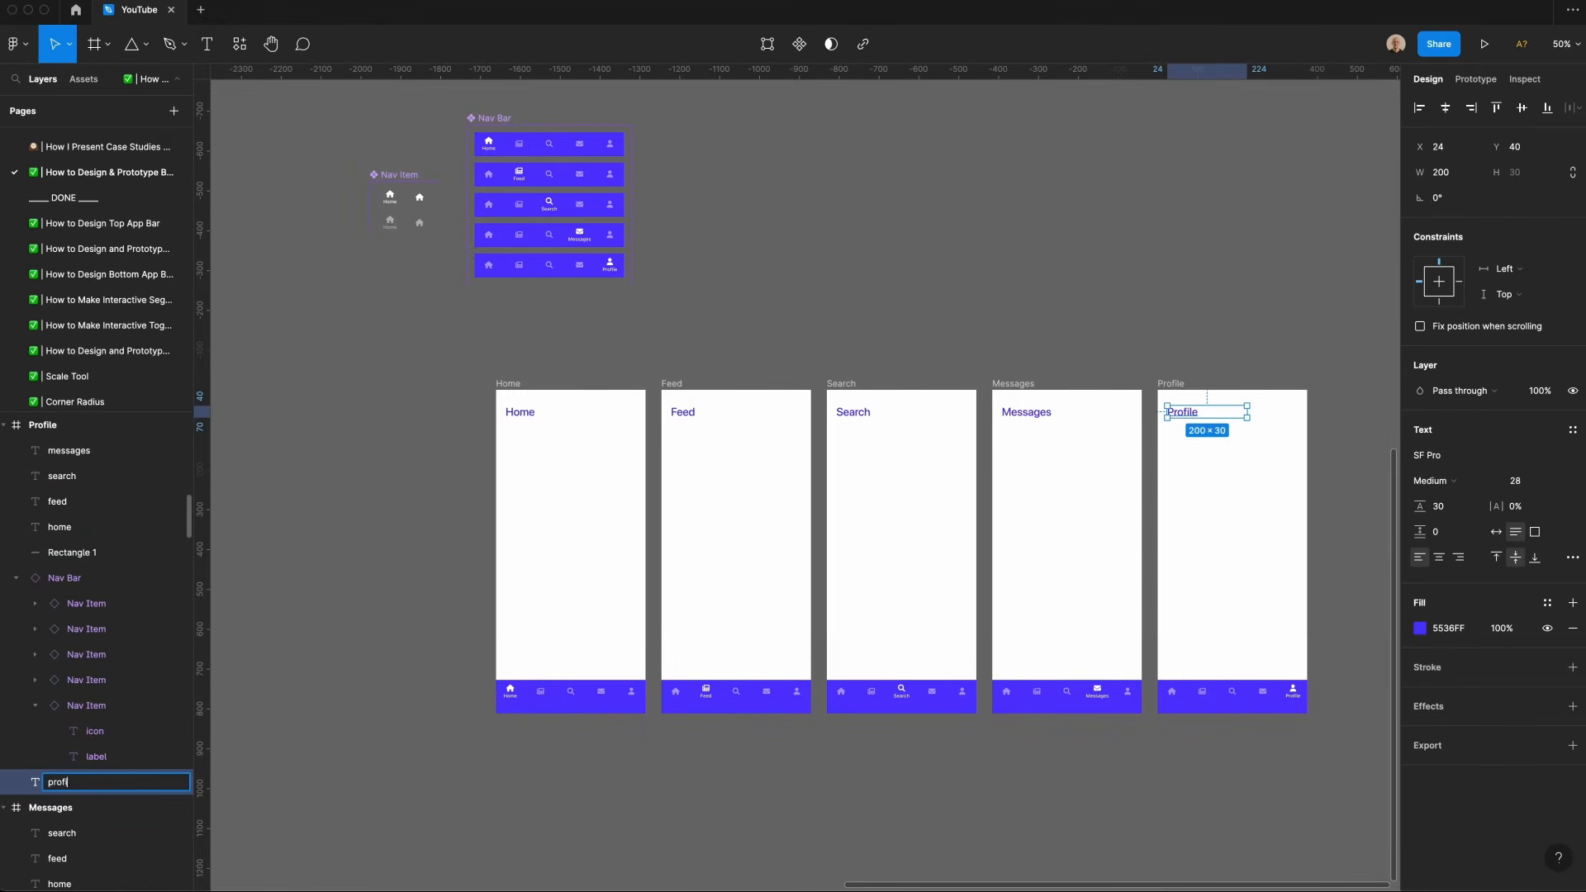
type("le")
key("Return")
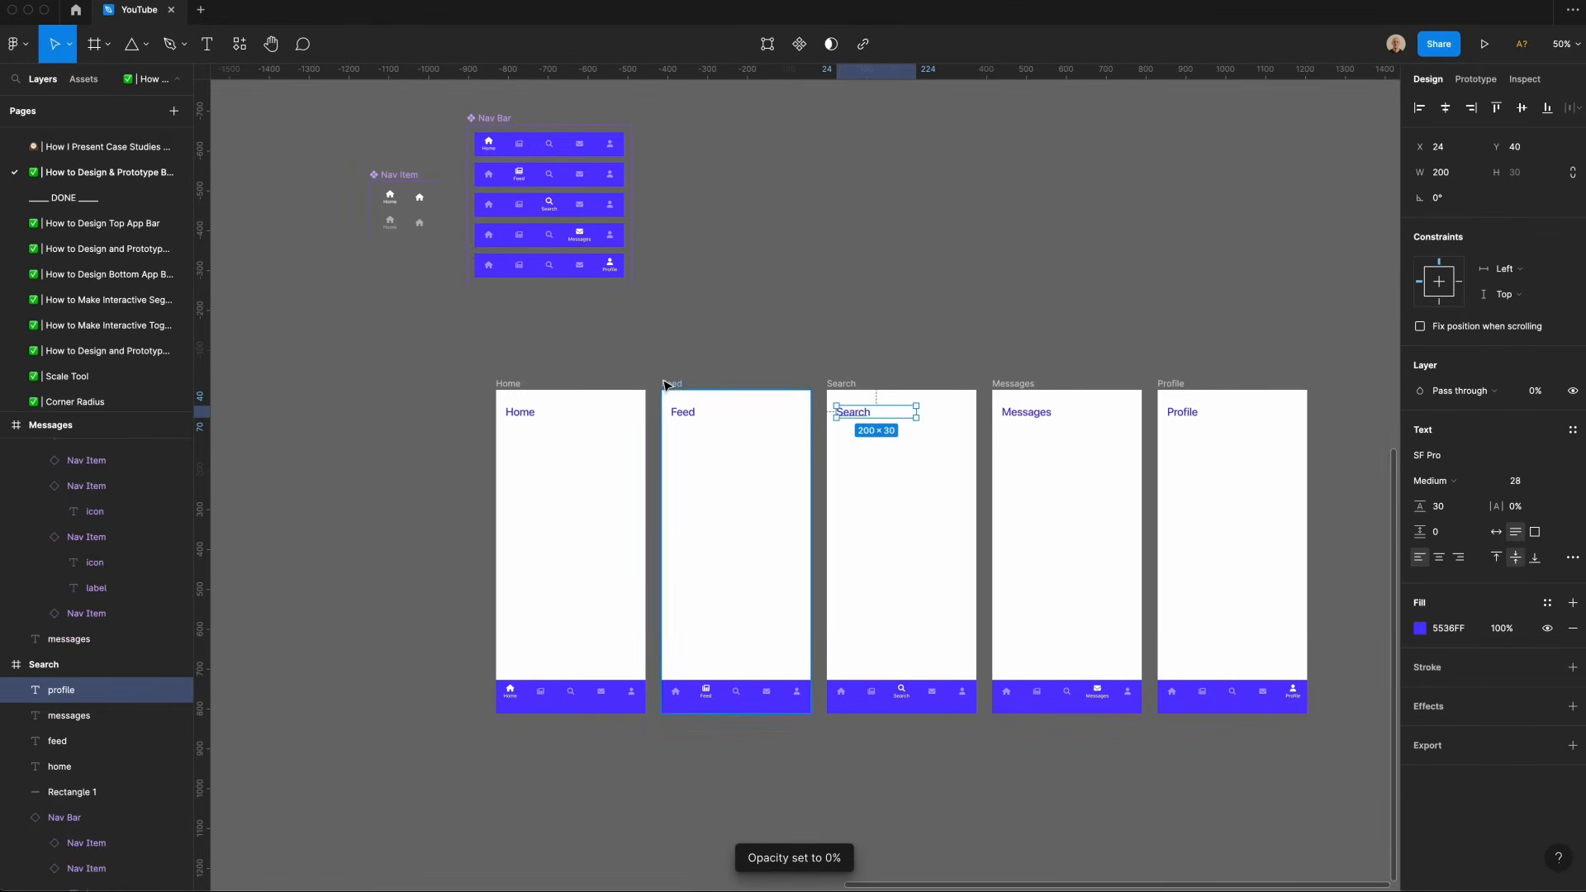
key("ctrl+v")
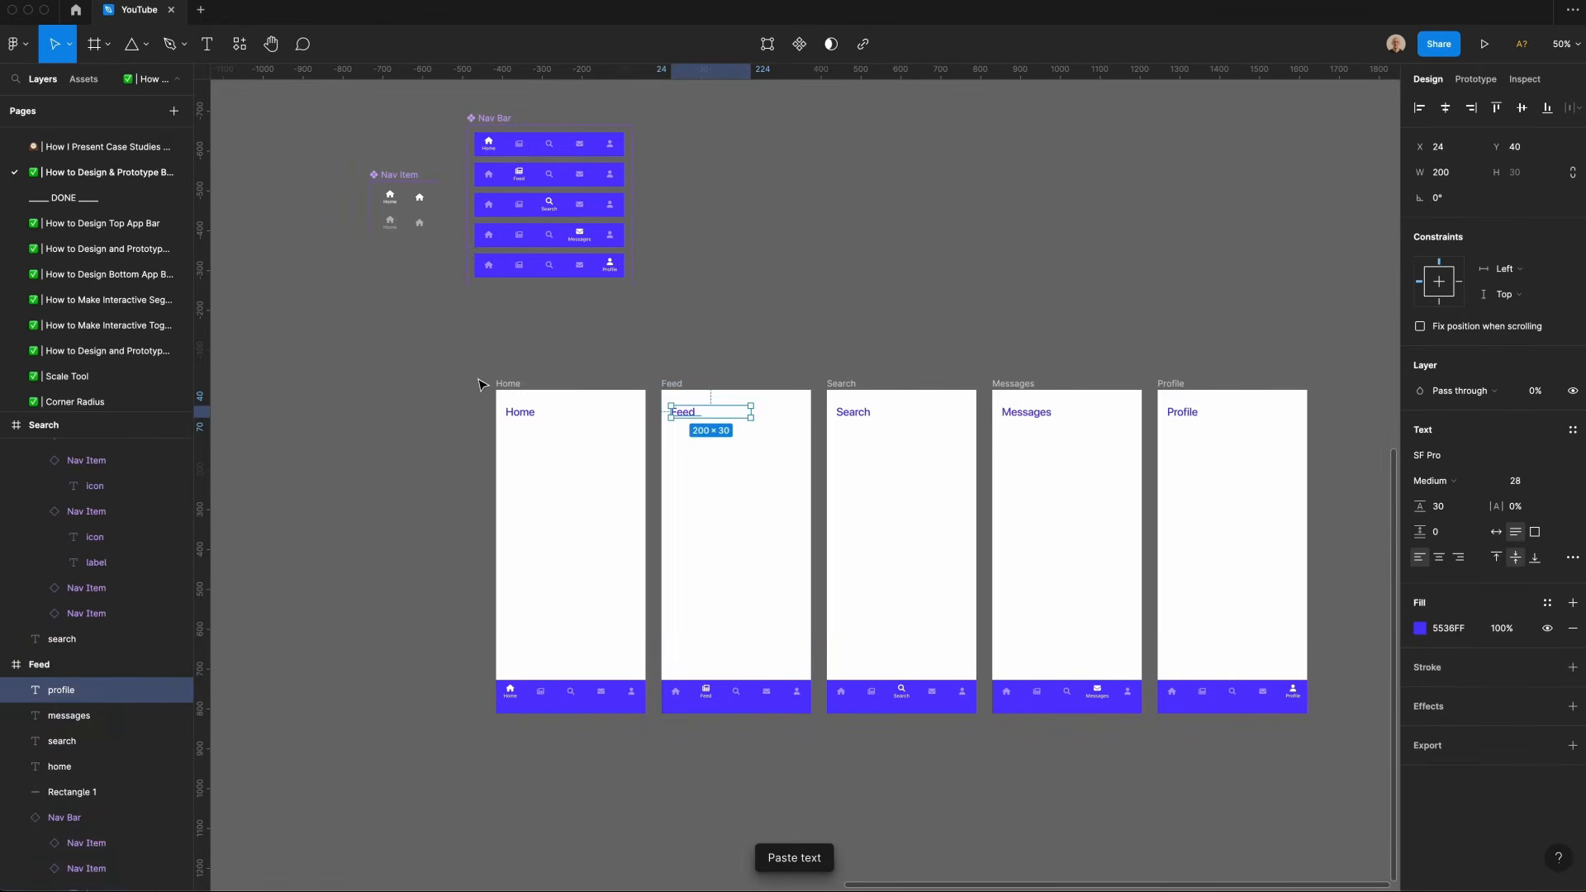